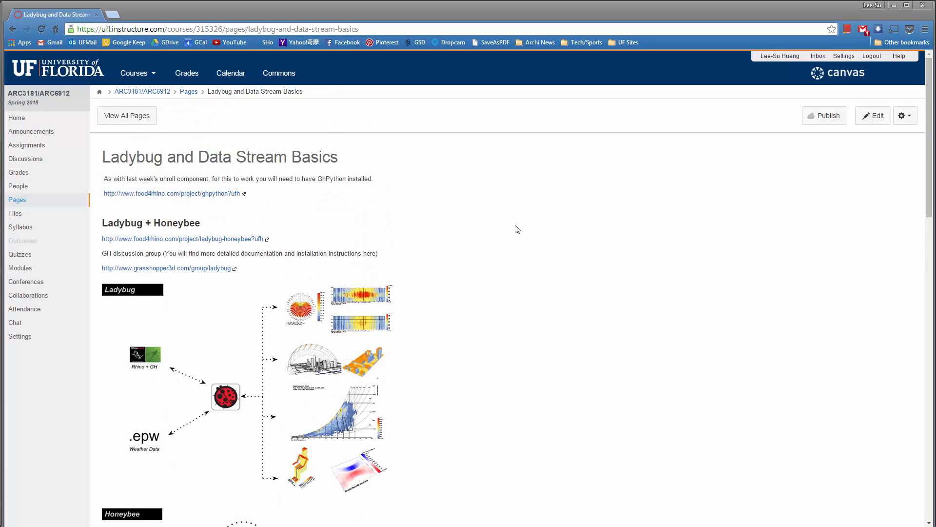
Open the food4rhino Ladybug + Honeybee project page and the Grasshopper Ladybug discussion group linked on the course page
scroll(434, 208, "down", 2)
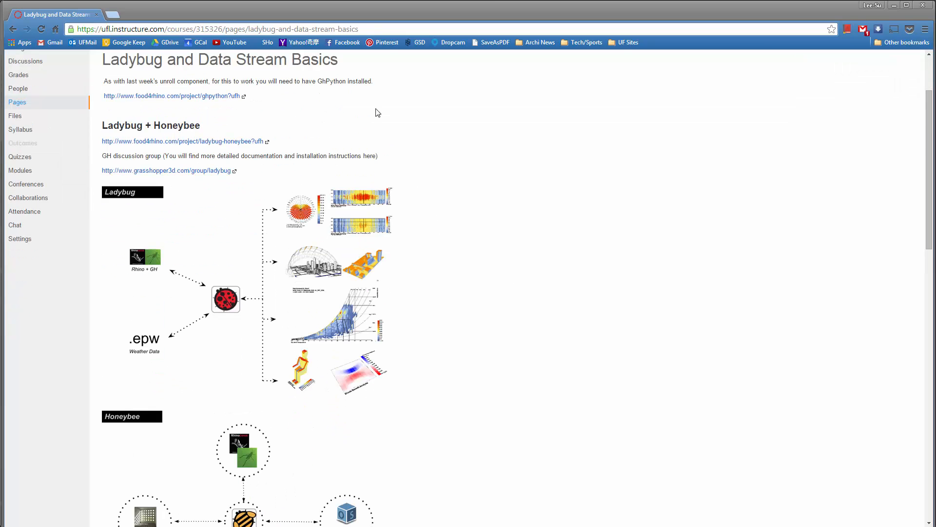
left_click(209, 95)
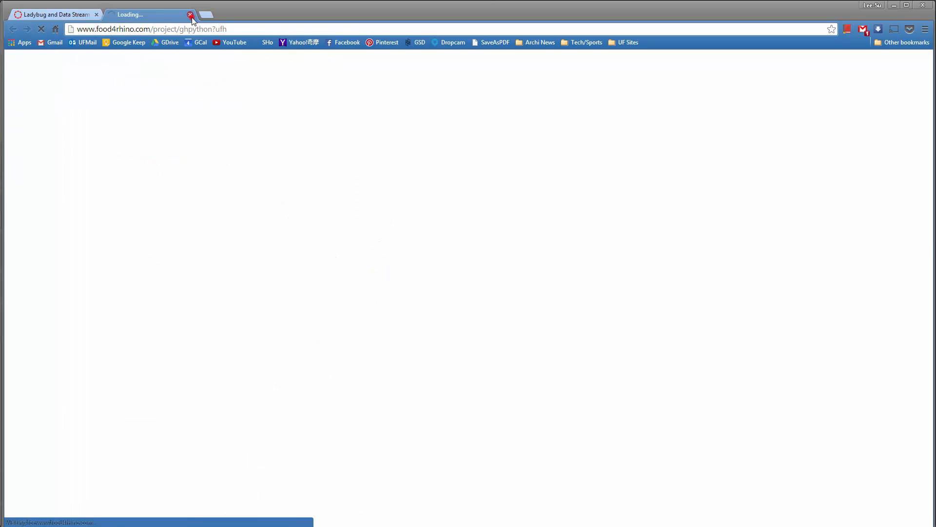
left_click(192, 15)
left_click(200, 141)
left_click(37, 17)
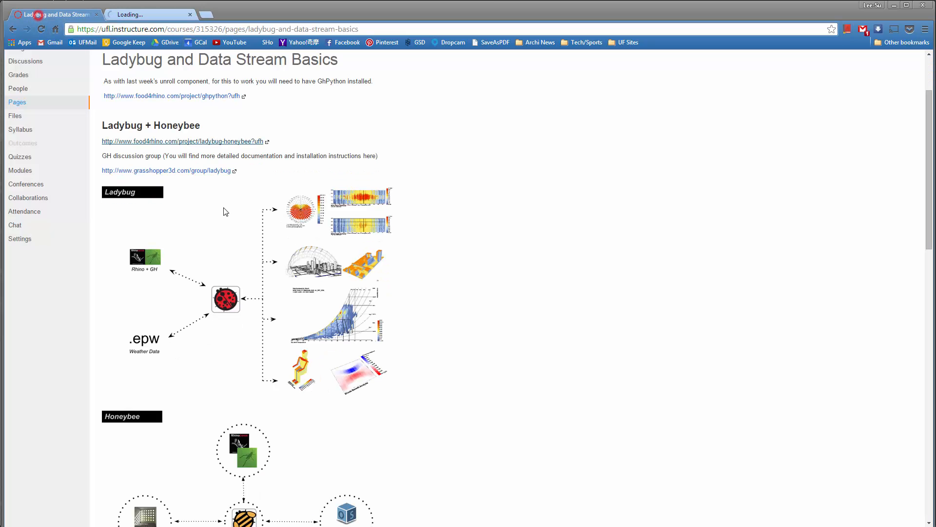
left_click(216, 171)
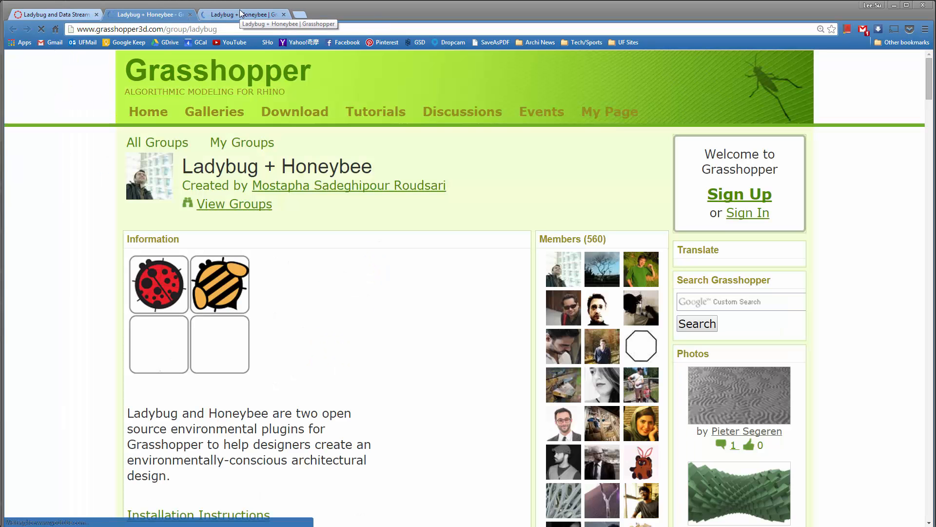
Examine the group page's title, introduction and "What is Ladybug?" section with its workflow diagram
left_click(186, 166)
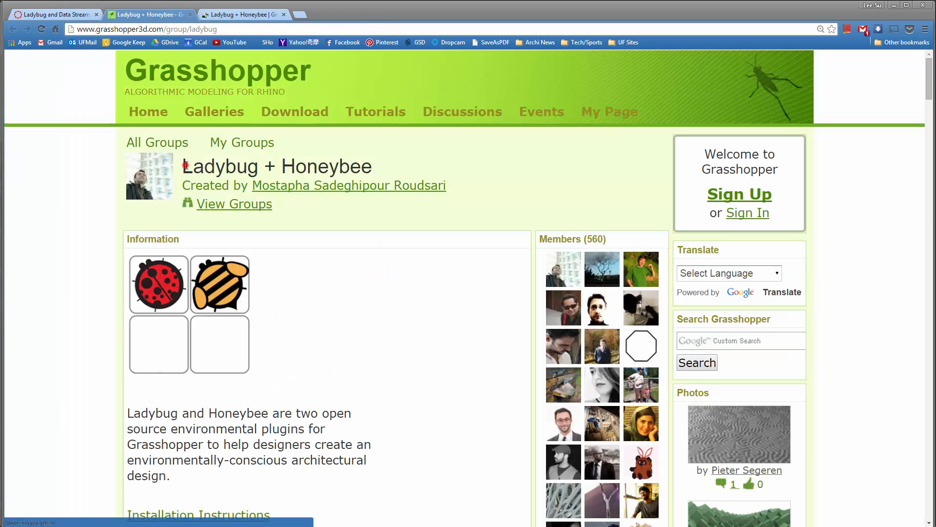
mouse_move(186, 166)
left_mouse_down()
mouse_move(393, 163)
mouse_move(361, 166)
mouse_move(488, 187)
mouse_move(184, 164)
left_mouse_up()
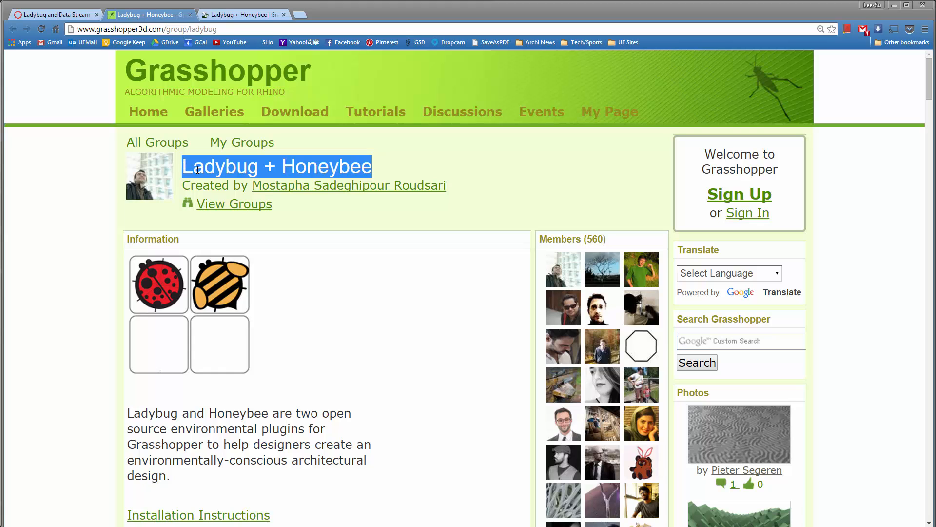
left_click(88, 267)
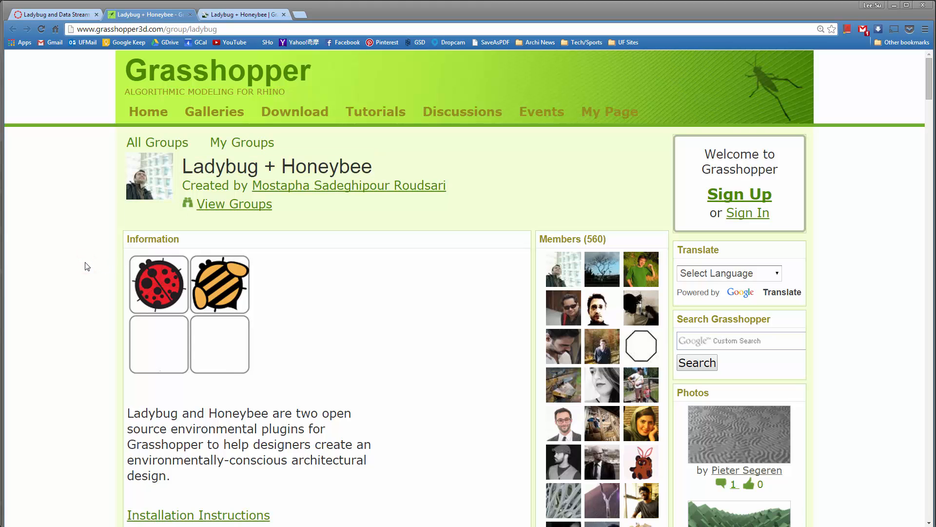
scroll(86, 267, "down", 2)
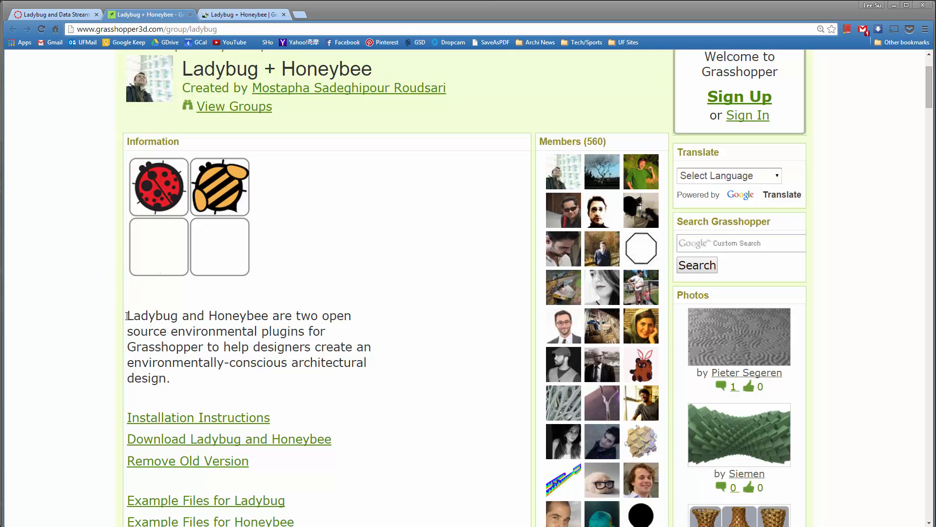
scroll(112, 265, "down", 15)
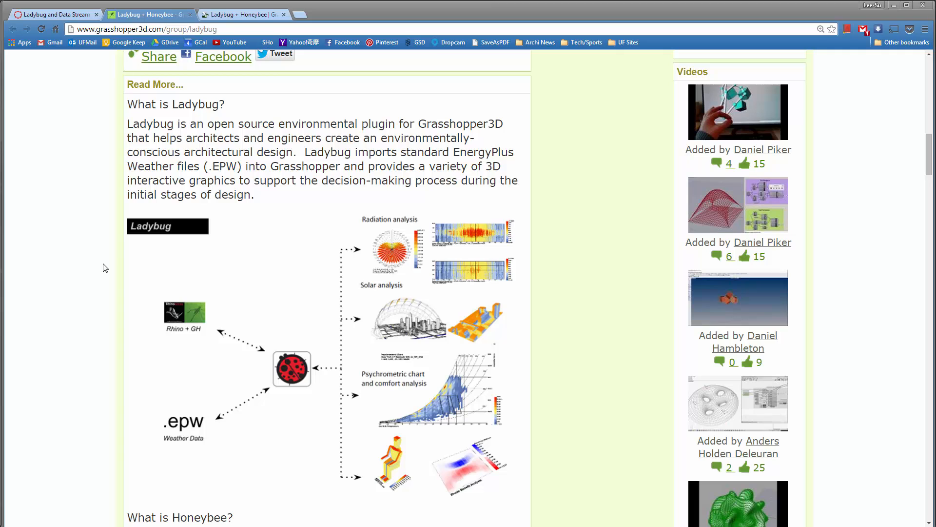
scroll(103, 268, "down", 1)
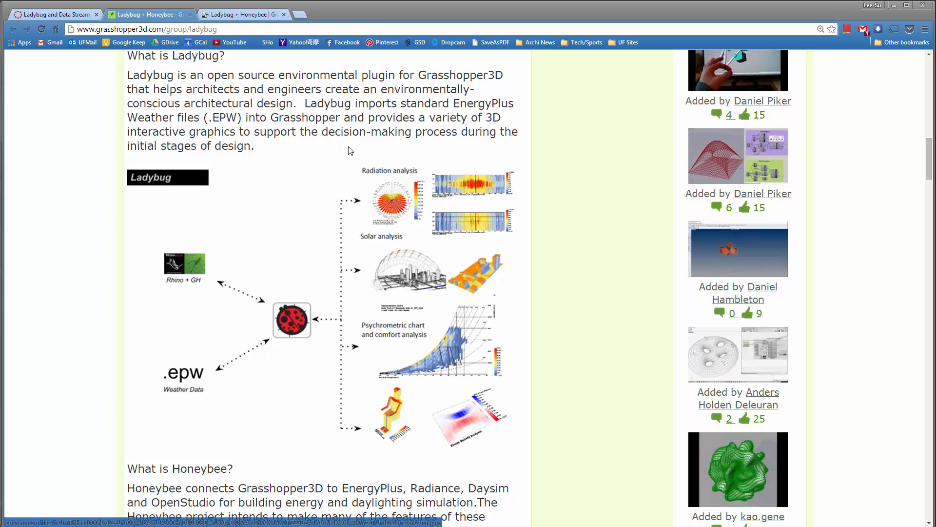
Return to the course page and find the heading of the Ladybug weather data and environmental visualization tutorial series
key("ctrl+1")
scroll(414, 218, "down", 7)
scroll(435, 219, "down", 5)
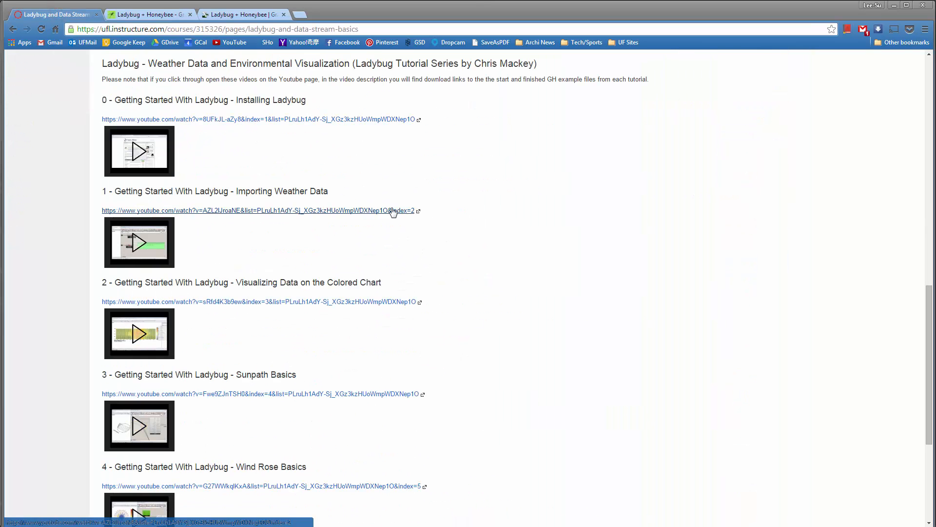
scroll(111, 176, "up", 2)
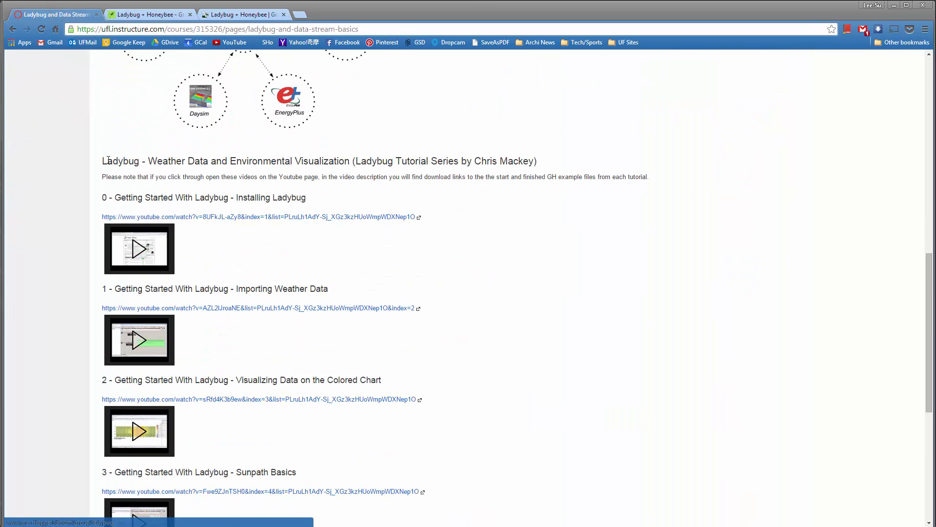
left_click_drag(101, 158, 544, 155)
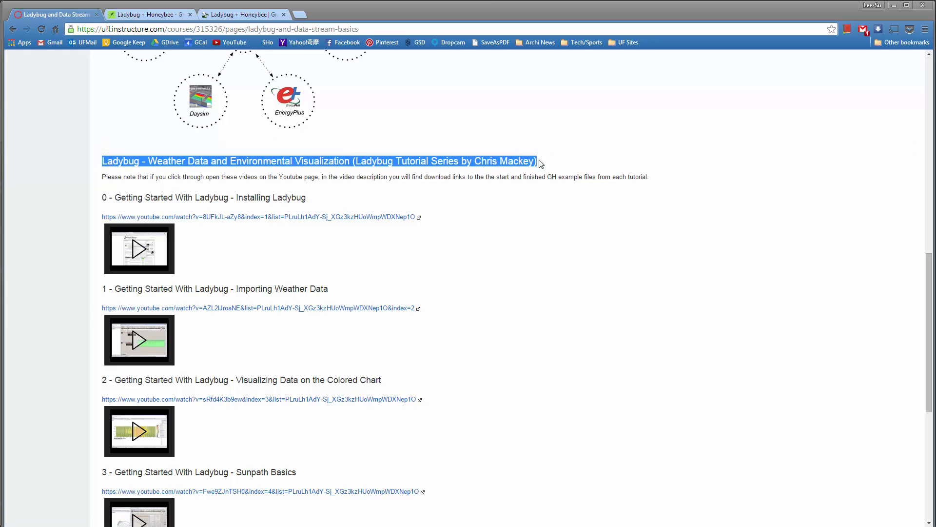
left_click(541, 163)
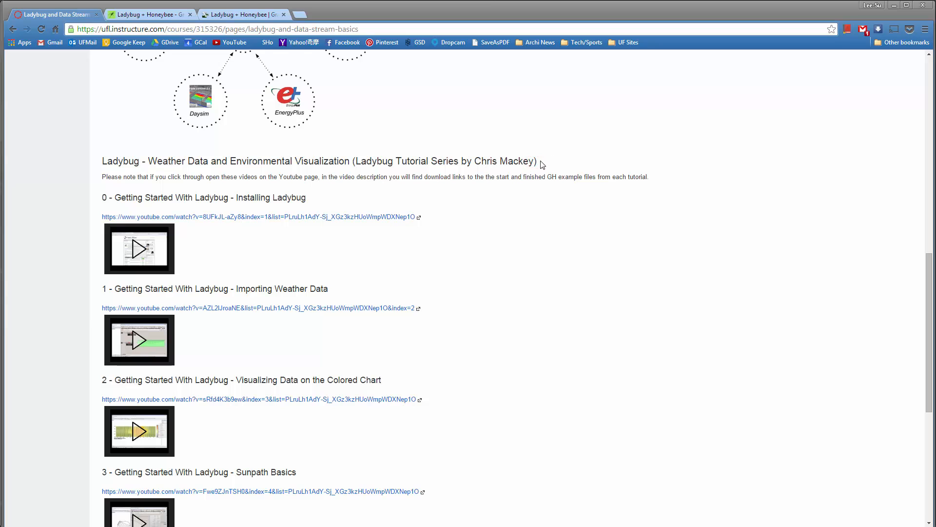
left_click_drag(539, 163, 356, 161)
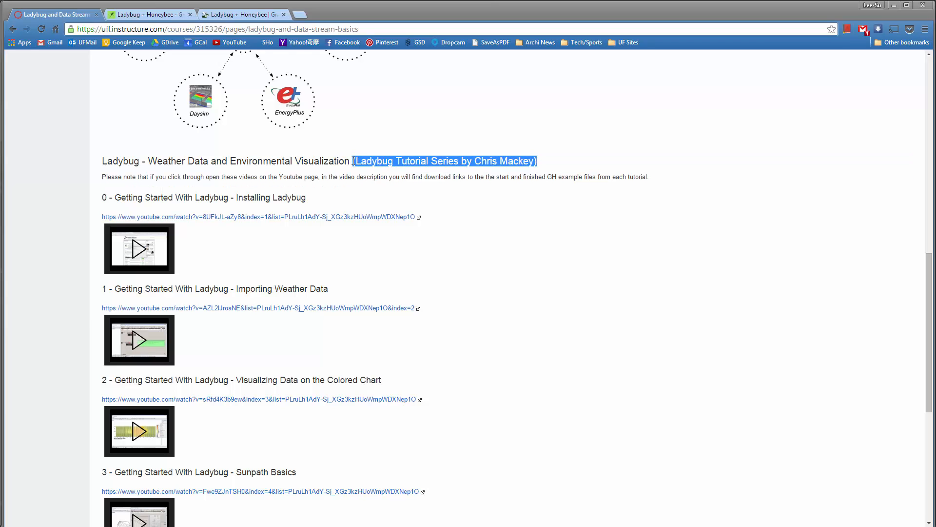
View the Ladybug overview on the food4Rhino project page and the analysis diagram on the Grasshopper group page
left_click(237, 14)
scroll(253, 182, "down", 3)
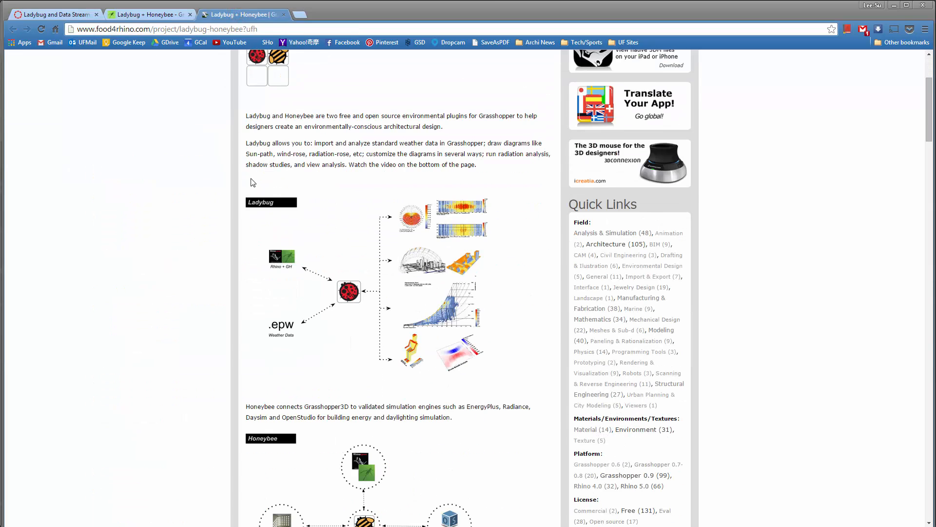
left_click(161, 15)
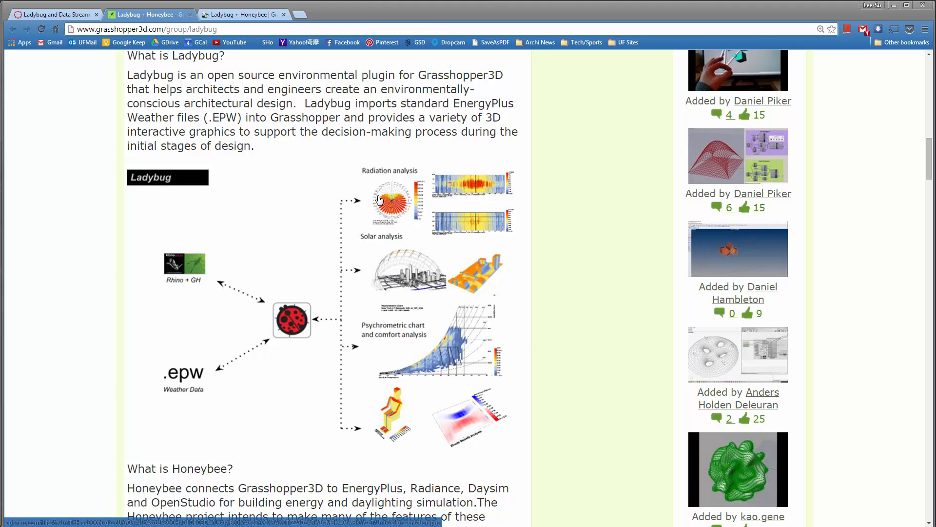
Review the course page's list of Getting Started With Ladybug videos, from installation through Psychrometric Chart Basics
left_click(54, 18)
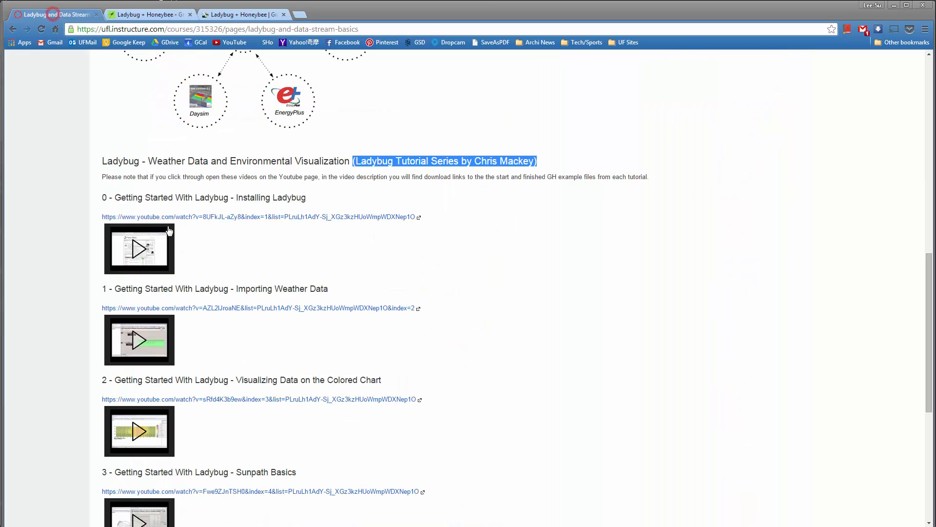
scroll(280, 227, "down", 3)
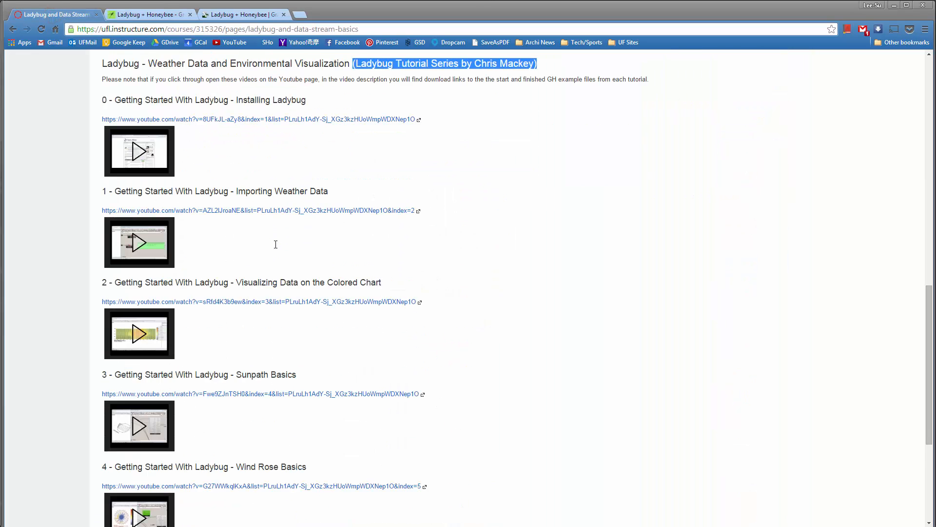
scroll(280, 230, "down", 2)
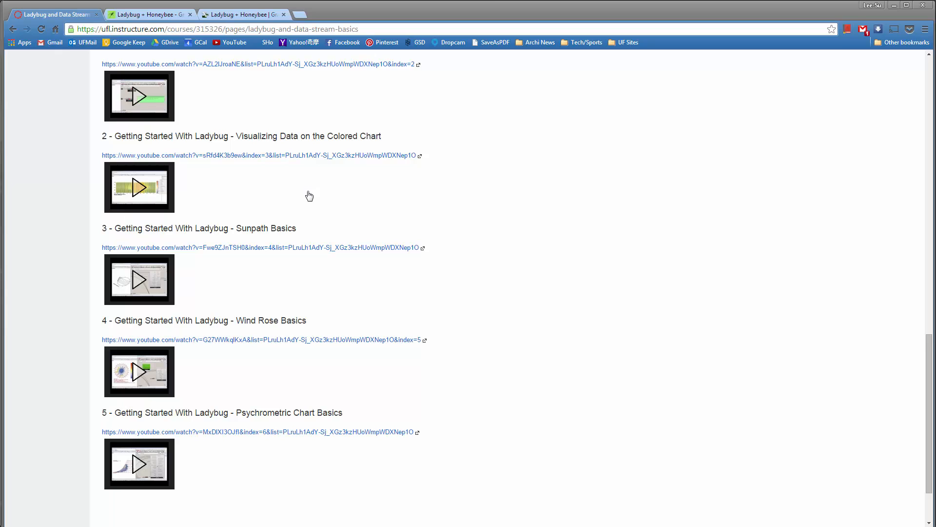
scroll(263, 244, "down", 1)
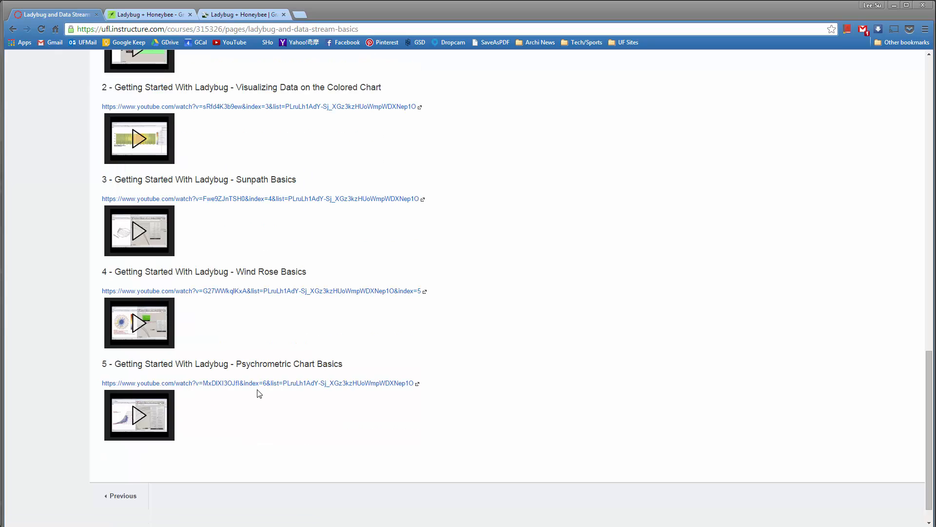
scroll(432, 314, "down", 1)
scroll(374, 314, "up", 5)
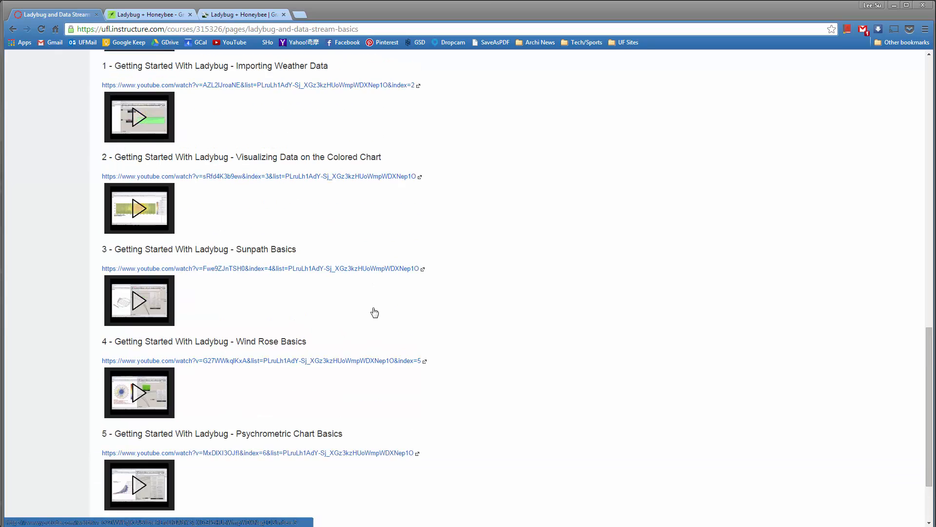
scroll(336, 302, "down", 3)
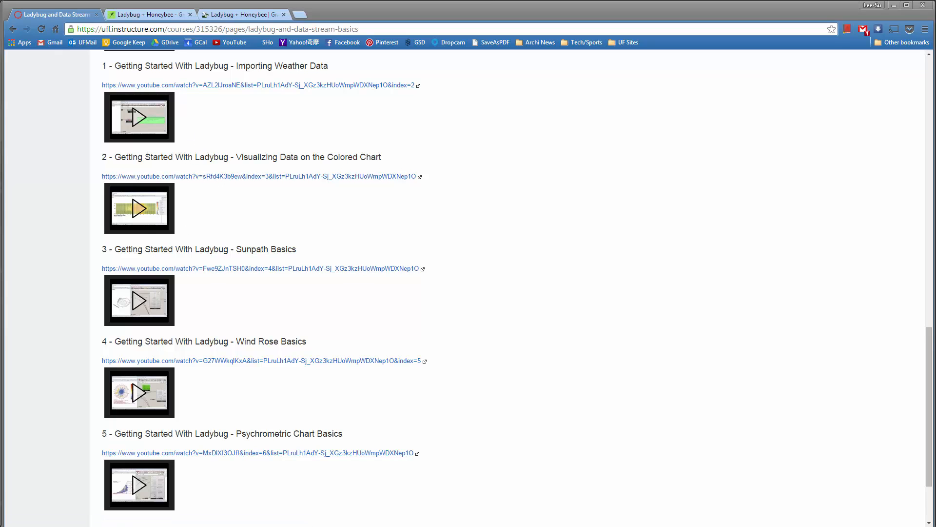
scroll(135, 312, "down", 2)
scroll(151, 108, "up", 3)
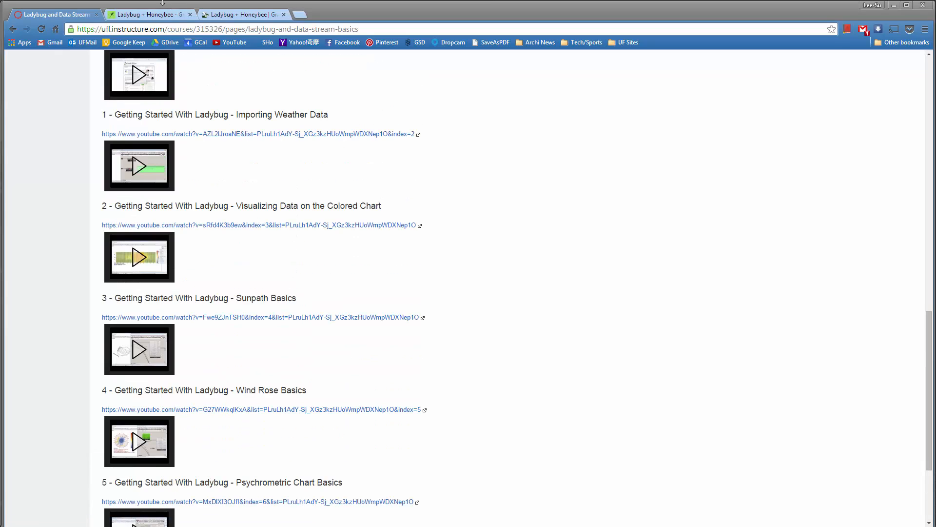
Examine the food4Rhino project page's Honeybee description, simulation engine diagram and downloads section, ending back at the page's beginning
left_click(224, 15)
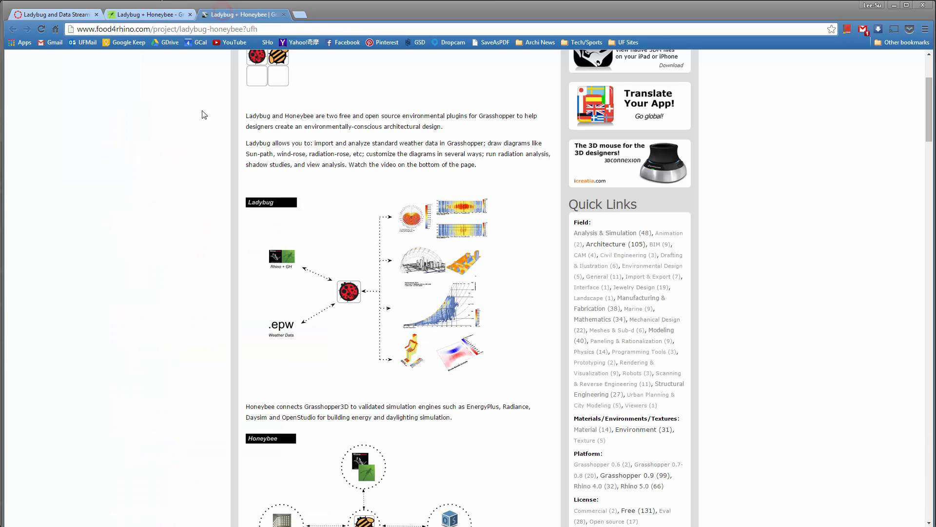
scroll(230, 212, "down", 3)
scroll(363, 334, "down", 1)
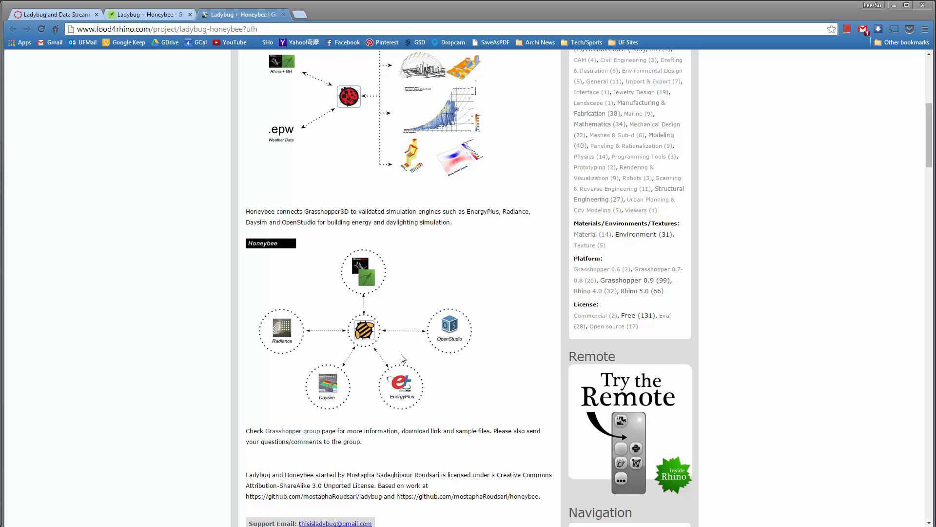
scroll(224, 275, "down", 2)
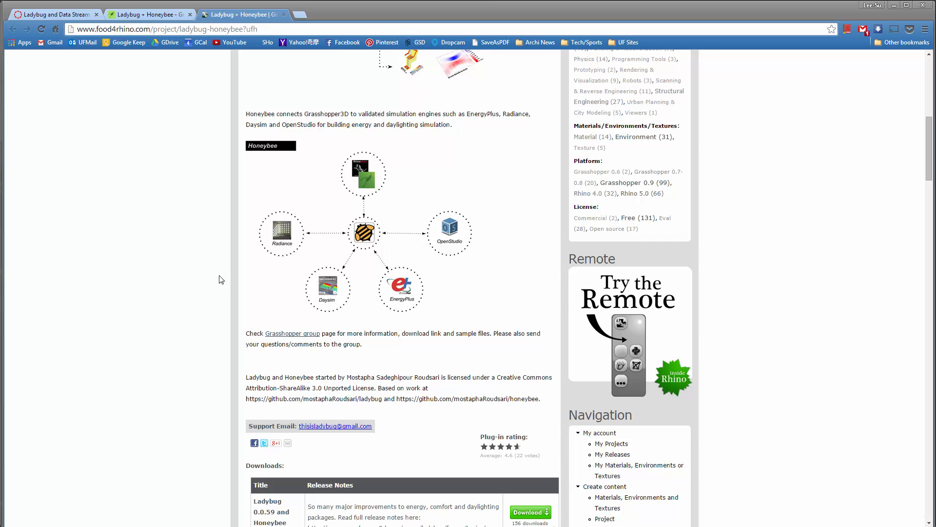
scroll(223, 276, "up", 1)
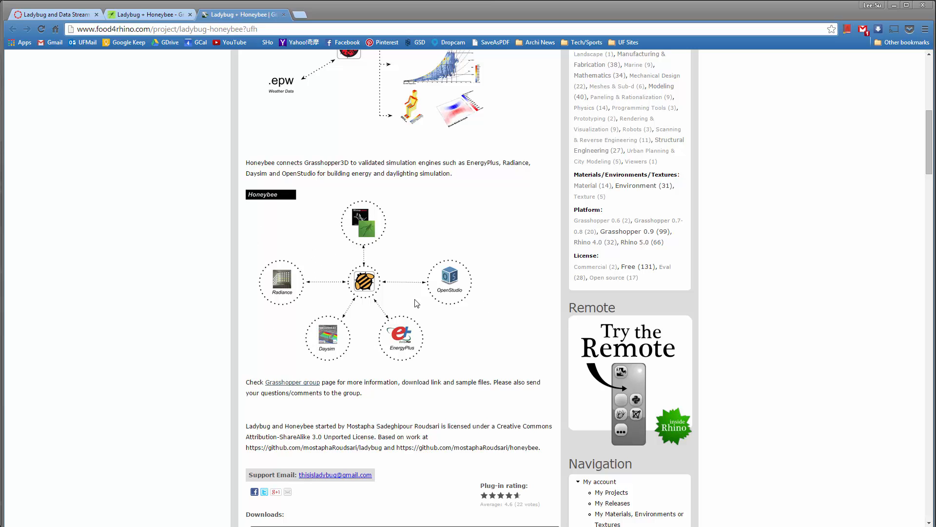
scroll(165, 259, "up", 2)
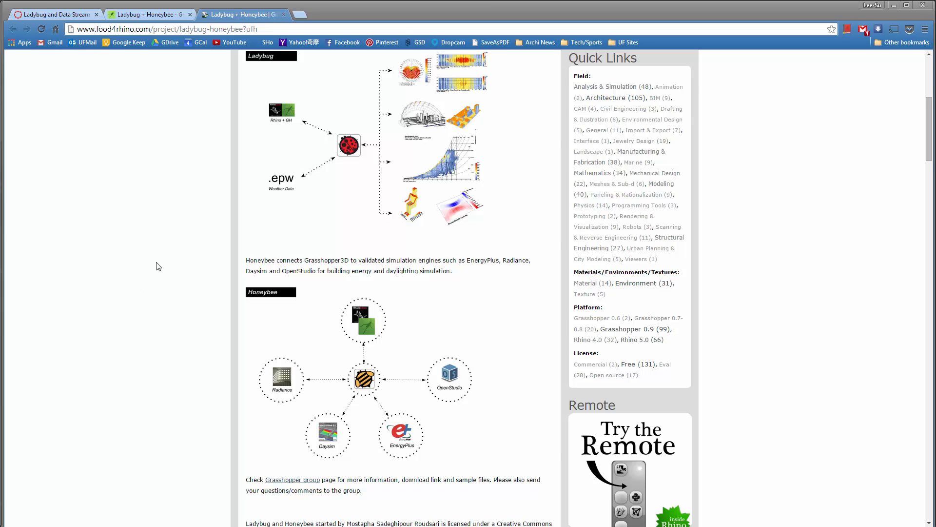
scroll(159, 266, "up", 6)
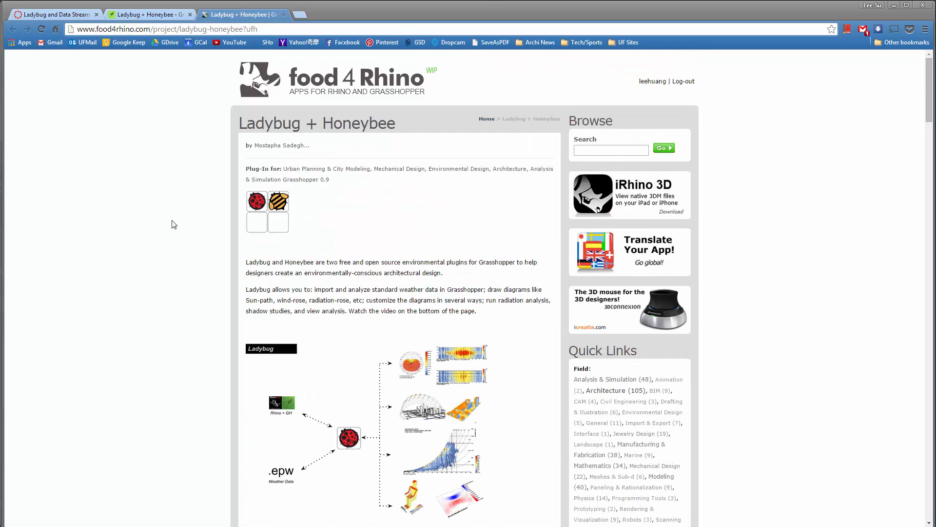
Review the Grasshopper group page's "What is Honeybee?" section and its getting-started videos, down to the discussion forum
left_click(174, 15)
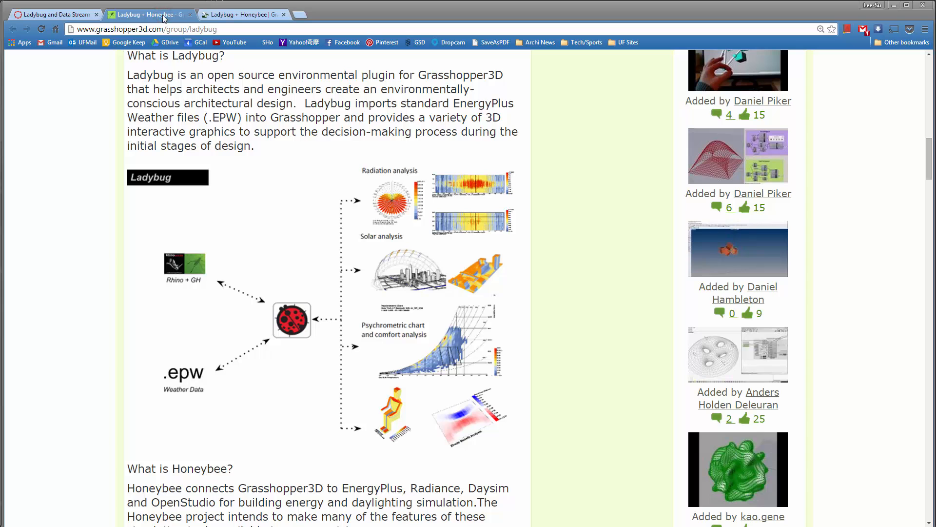
scroll(125, 150, "up", 4)
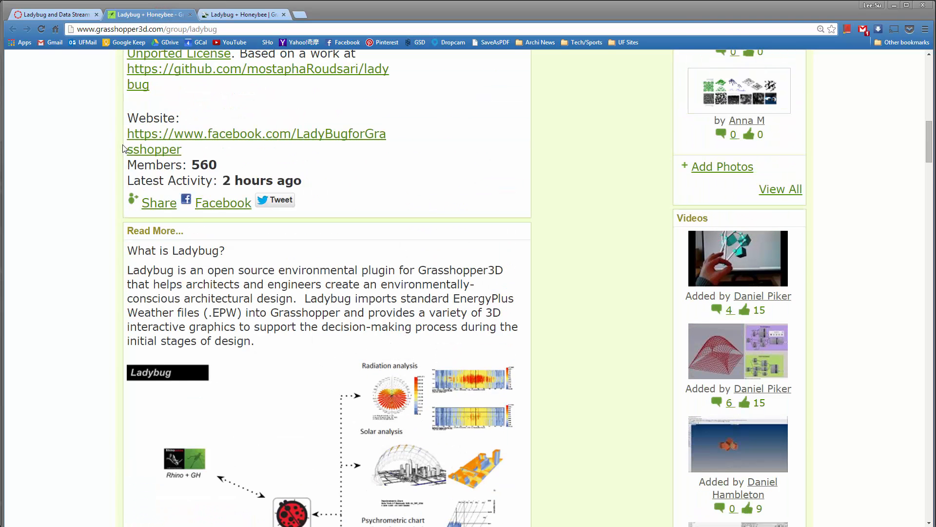
scroll(124, 150, "down", 9)
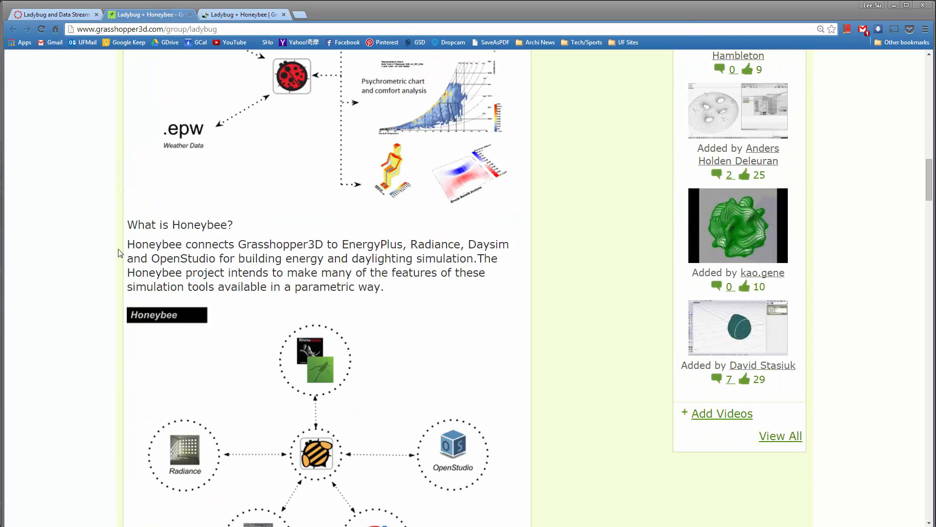
scroll(110, 242, "down", 11)
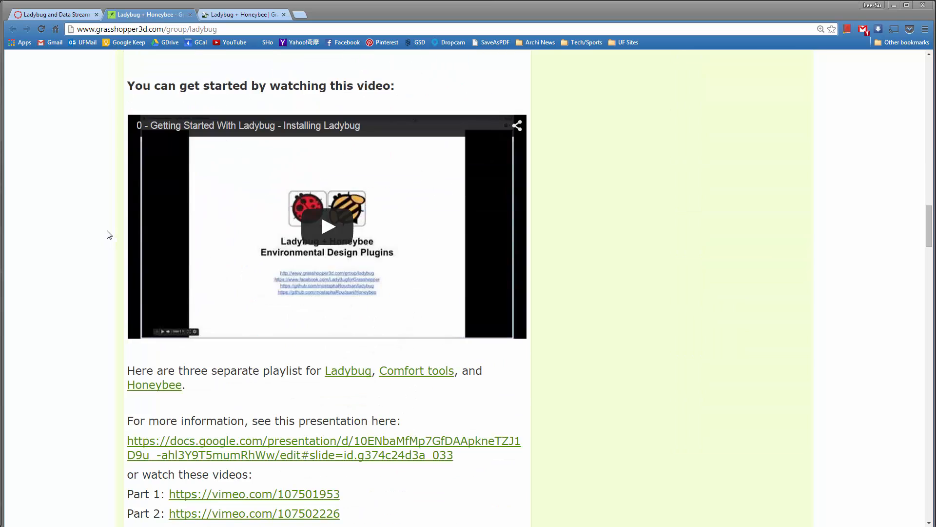
scroll(88, 247, "down", 8)
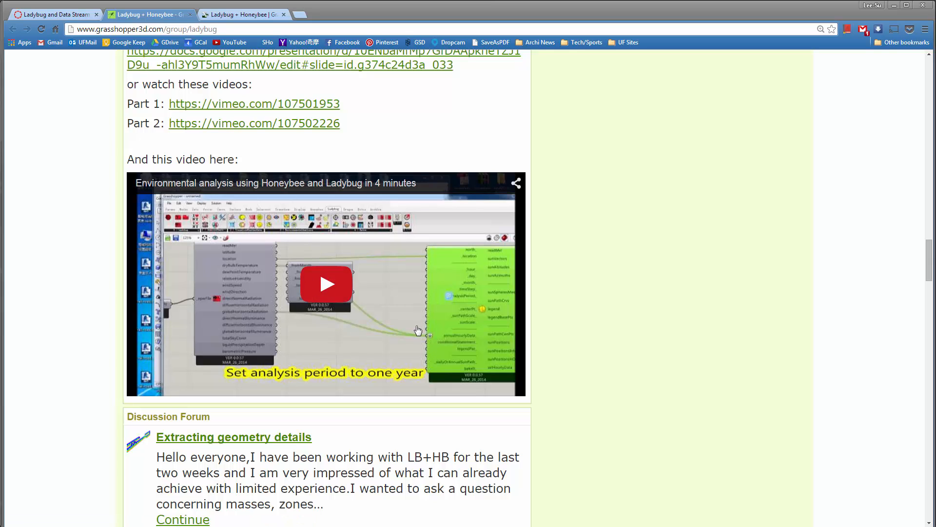
Return to the beginning of the Grasshopper group page, and close both the group page and the food4Rhino project page
scroll(126, 239, "up", 4)
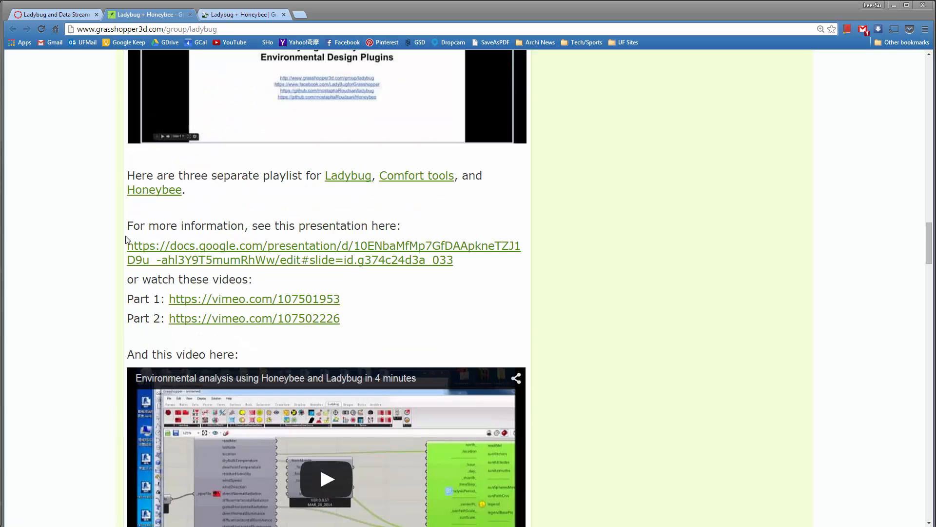
scroll(126, 239, "up", 20)
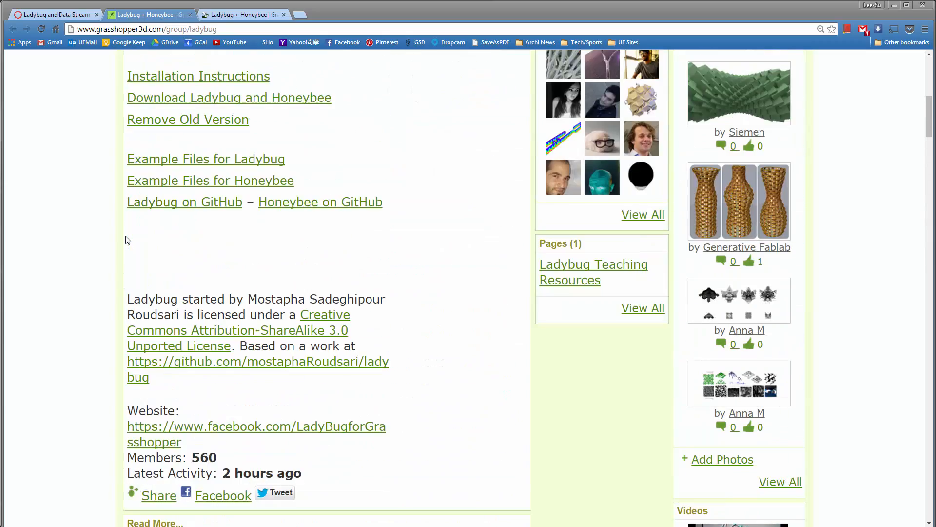
scroll(126, 239, "up", 3)
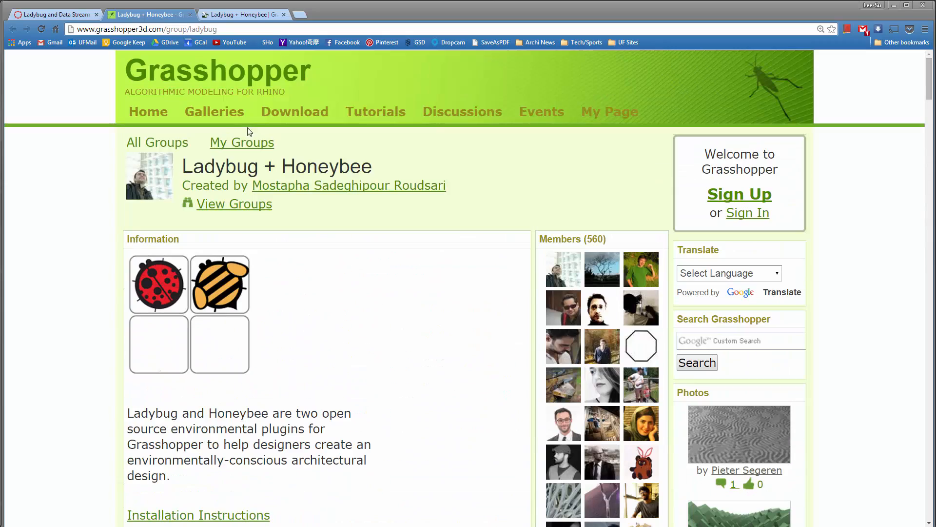
left_click(189, 15)
left_click(189, 14)
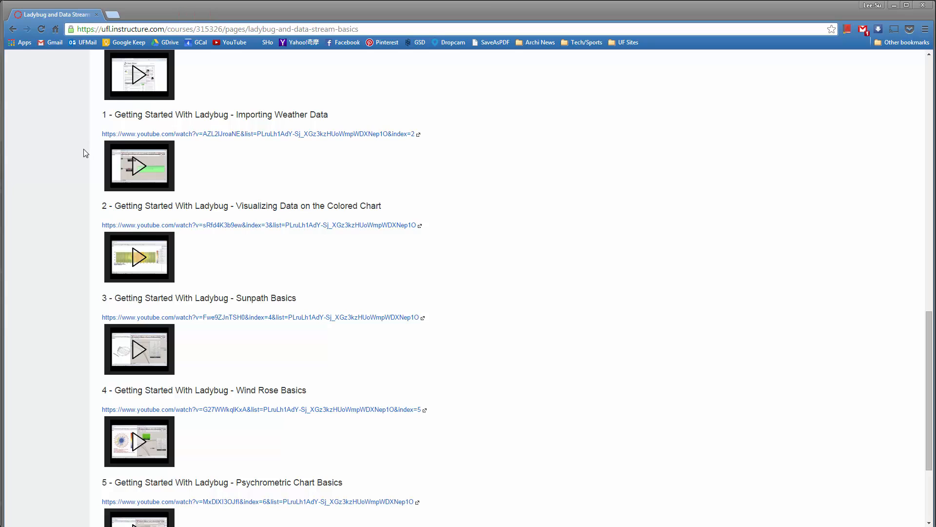
Go back to the beginning of the course page and read the note about needing GhPython installed
scroll(85, 153, "up", 15)
left_click(325, 194)
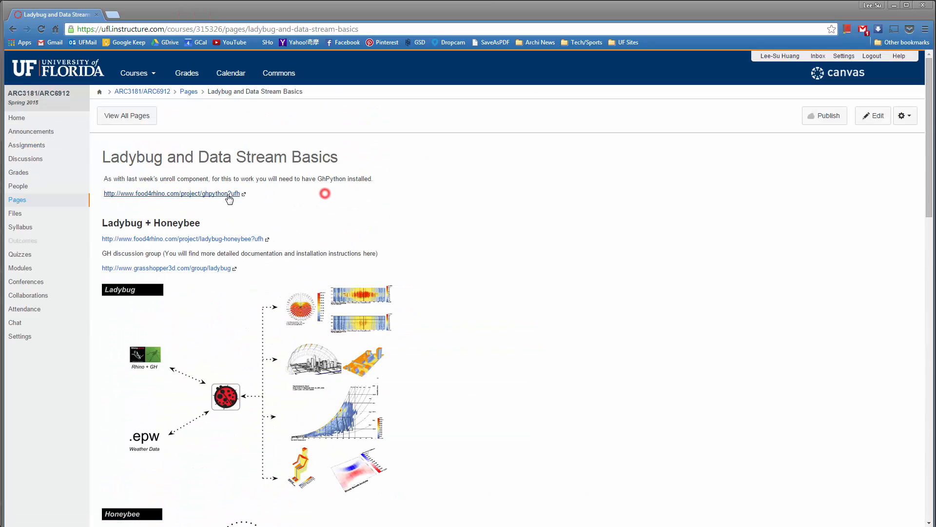
triple_click(140, 178)
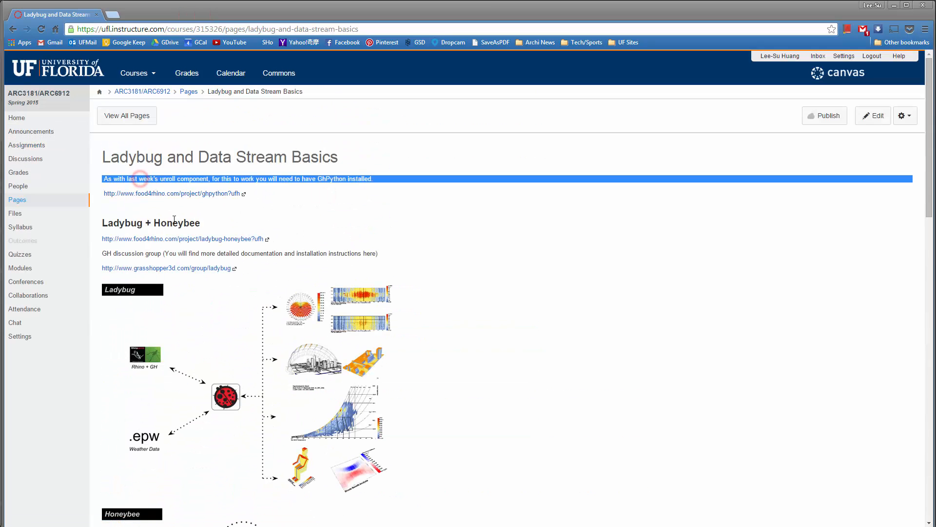
left_click(178, 209)
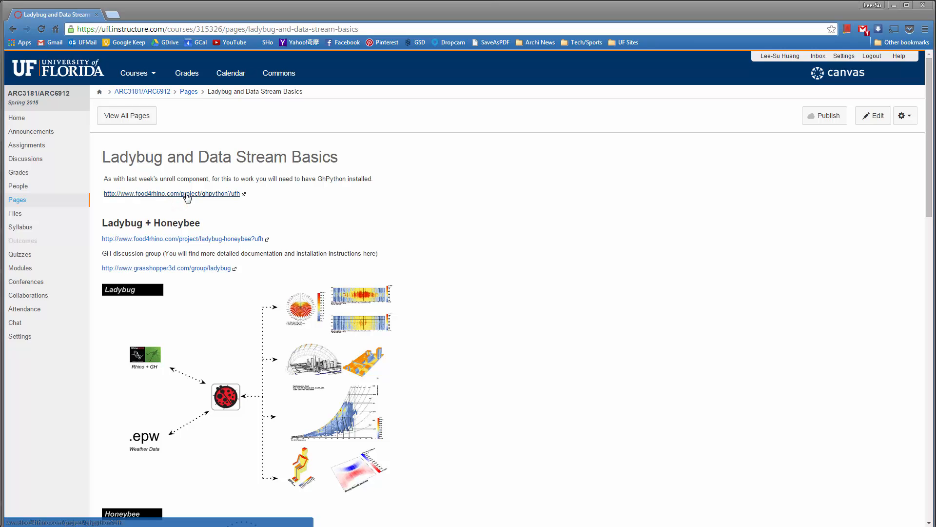
Open the linked GhPython page, review its Components folder and file unblocking instructions, and close the page
left_click(185, 193)
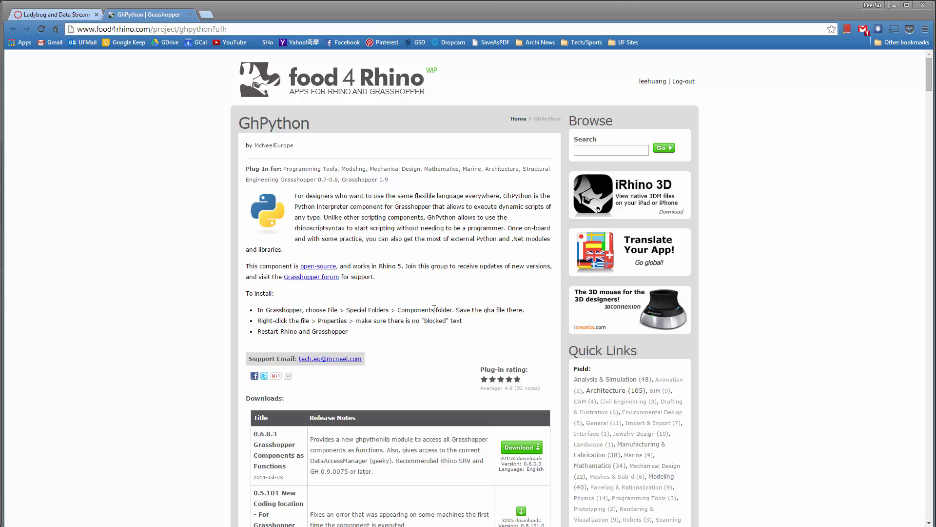
left_click_drag(326, 311, 456, 306)
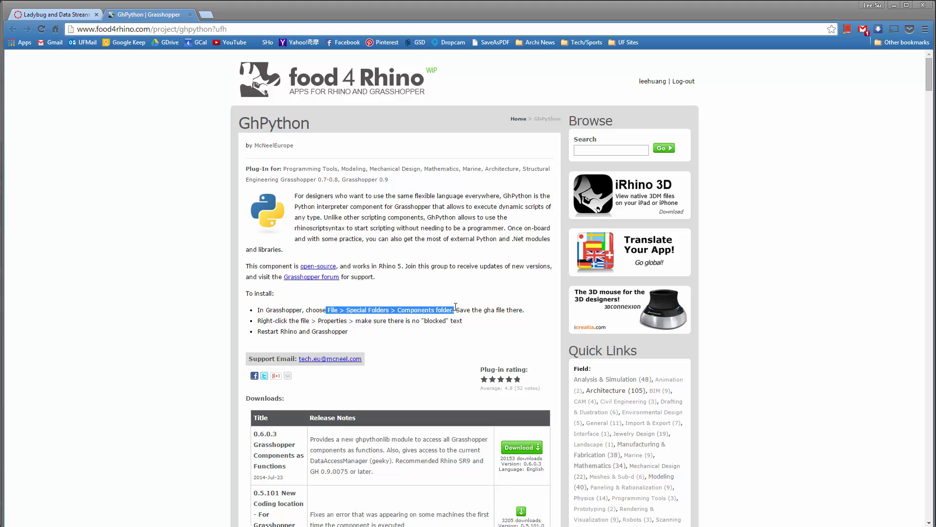
left_click(450, 310)
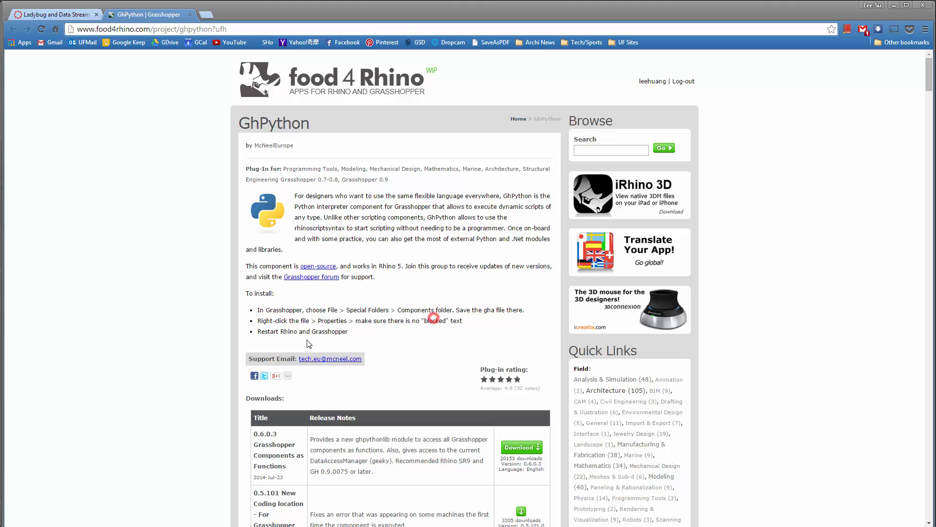
left_click_drag(302, 320, 467, 324)
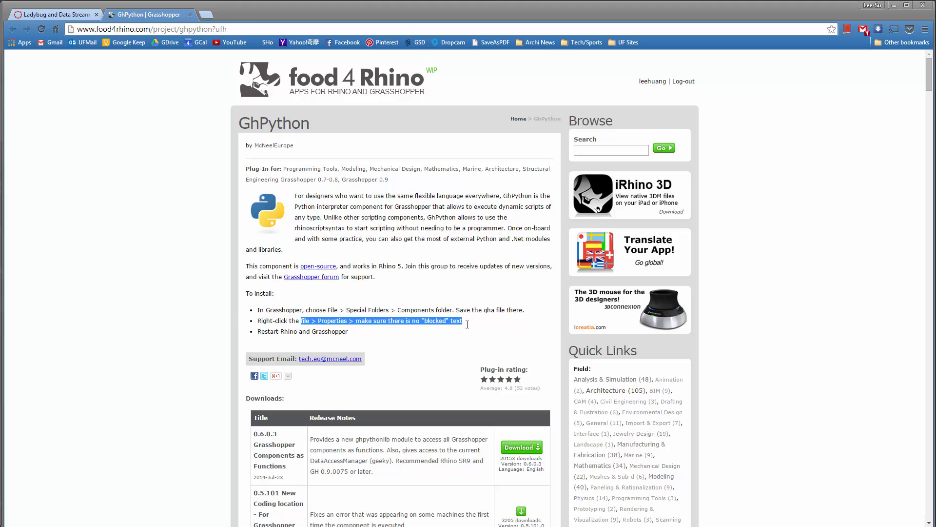
left_click(169, 208)
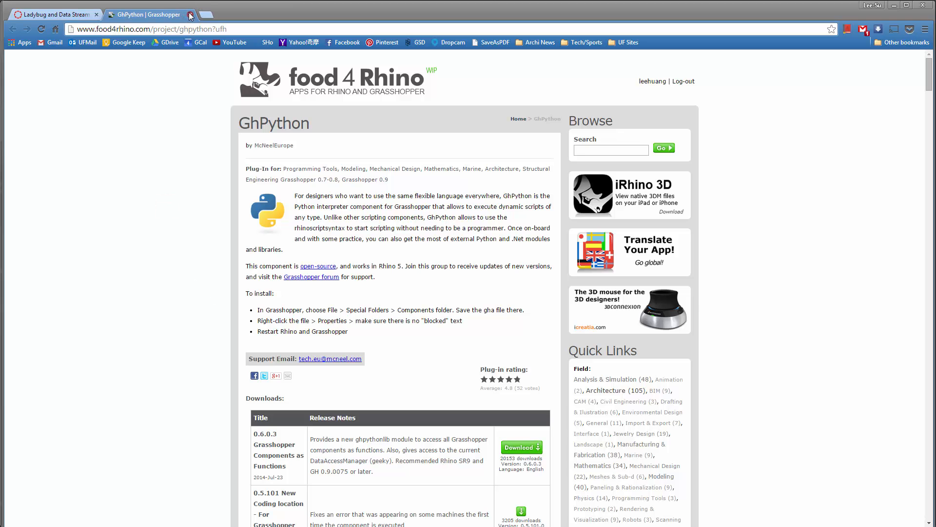
left_click(190, 15)
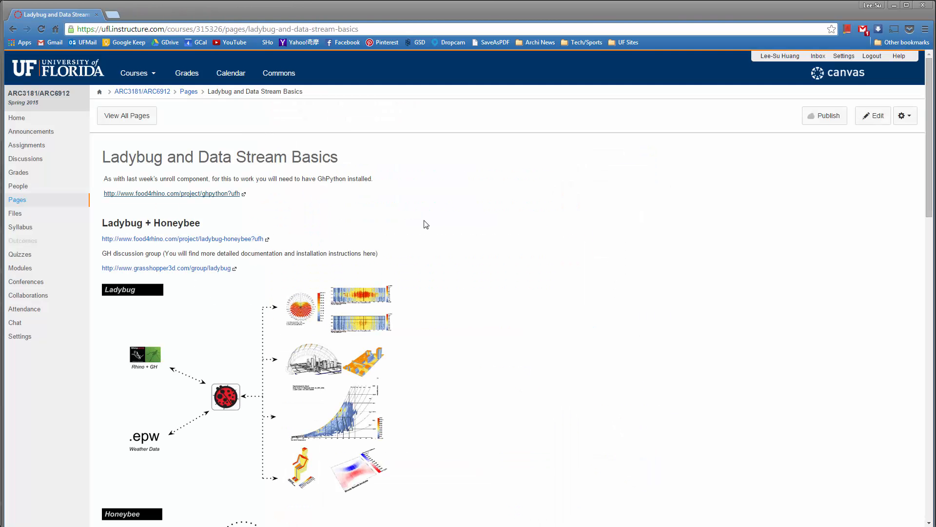
Review the course page's Honeybee diagram and the Getting Started With Ladybug tutorial list, starting with Installing Ladybug
scroll(425, 225, "down", 9)
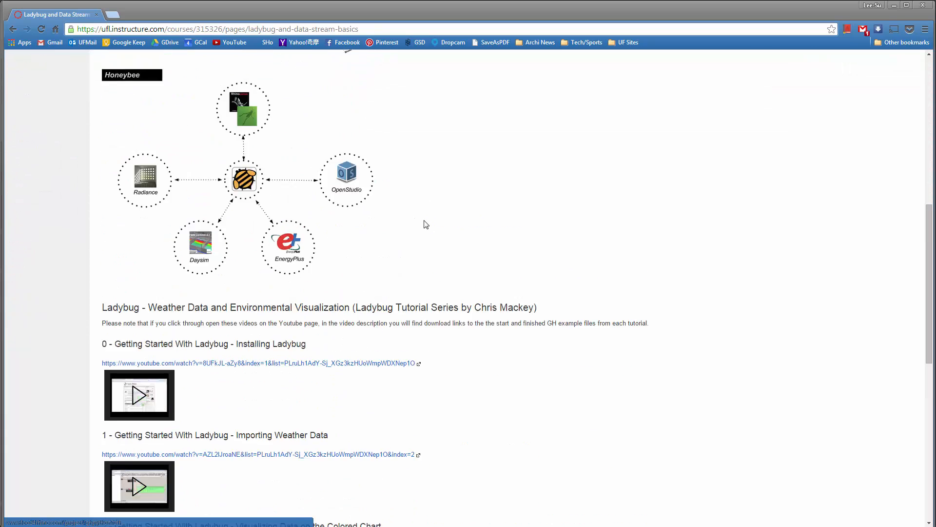
scroll(426, 224, "up", 2)
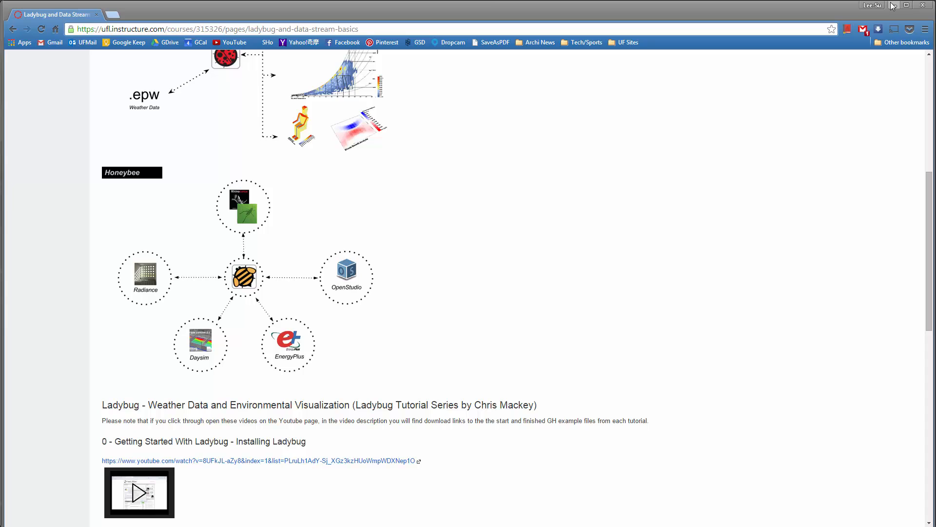
scroll(537, 209, "down", 10)
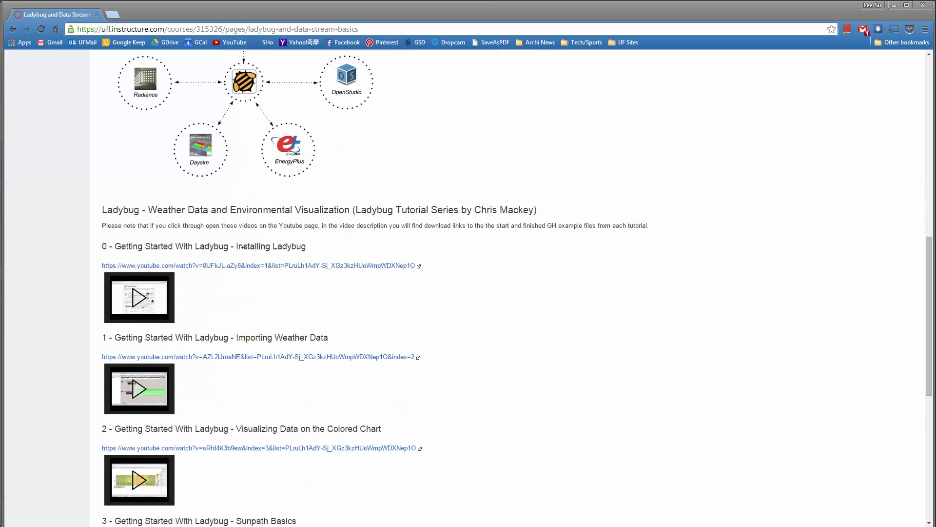
scroll(205, 255, "up", 3)
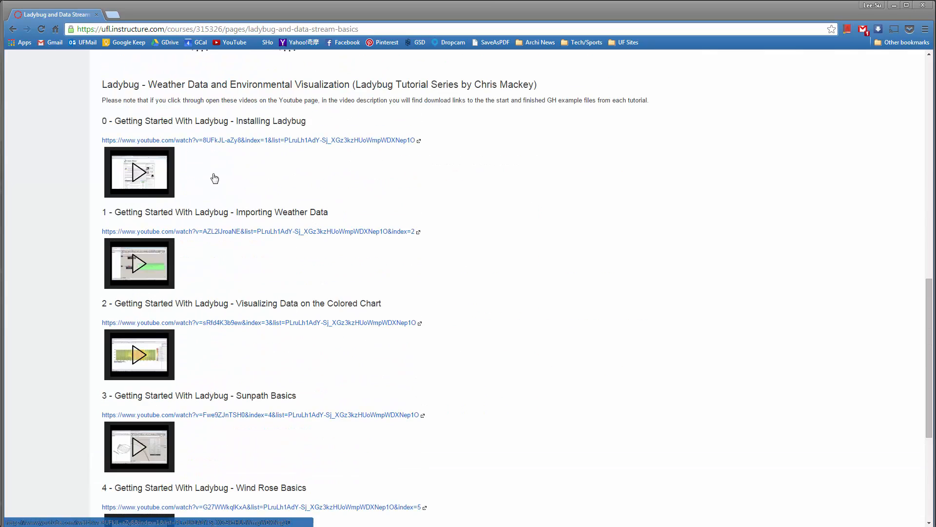
scroll(215, 349, "down", 5)
scroll(619, 148, "up", 4)
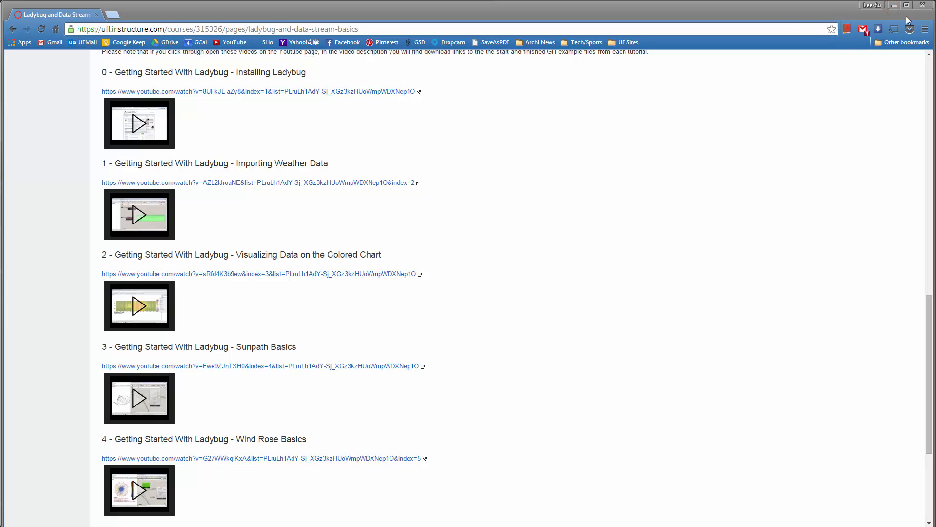
Switch to Rhino and inspect the massing model around the purple test building, glancing back at the course page's tutorial list in between
left_click(895, 7)
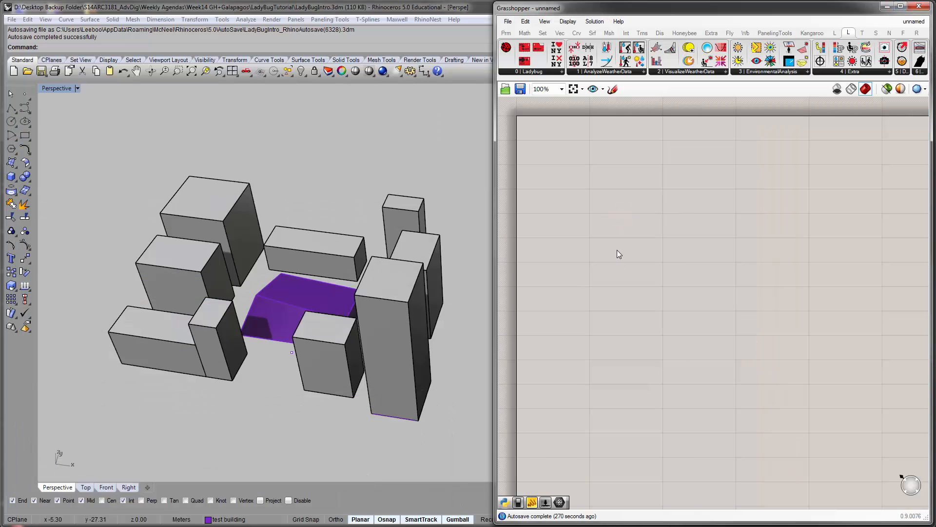
right_click_drag(295, 271, 300, 291)
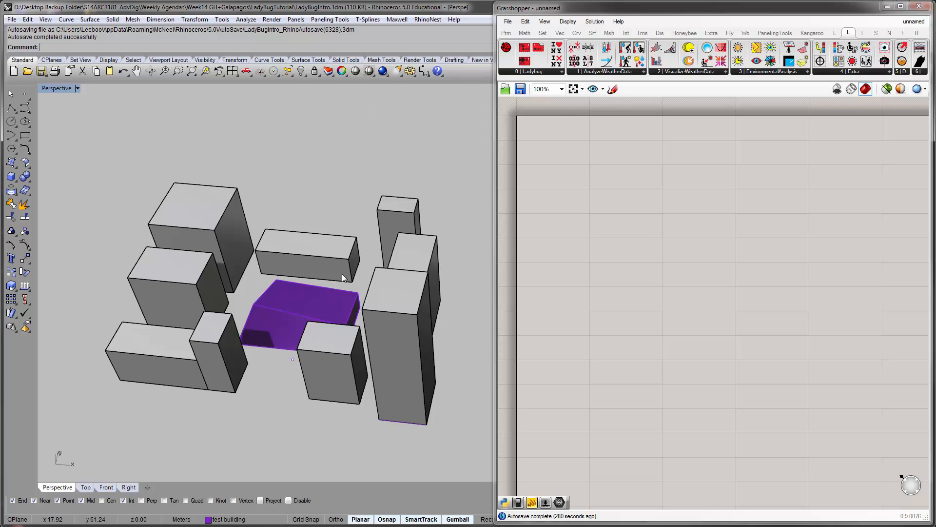
mouse_move(342, 274)
right_mouse_down()
mouse_move(328, 257)
mouse_move(347, 278)
mouse_move(330, 297)
mouse_move(331, 317)
mouse_move(330, 247)
mouse_move(316, 251)
mouse_move(312, 379)
mouse_move(368, 283)
mouse_move(351, 273)
right_mouse_up()
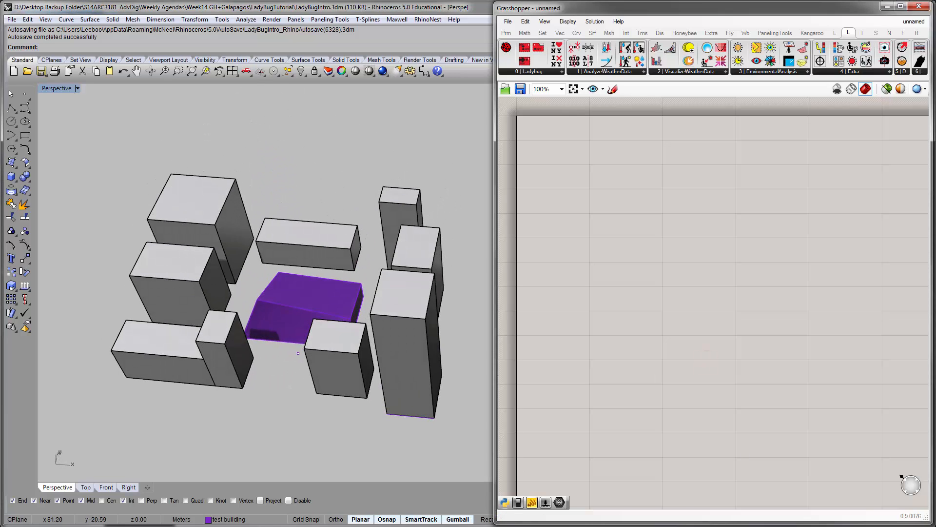
key("alt+Tab")
scroll(223, 290, "down", 2)
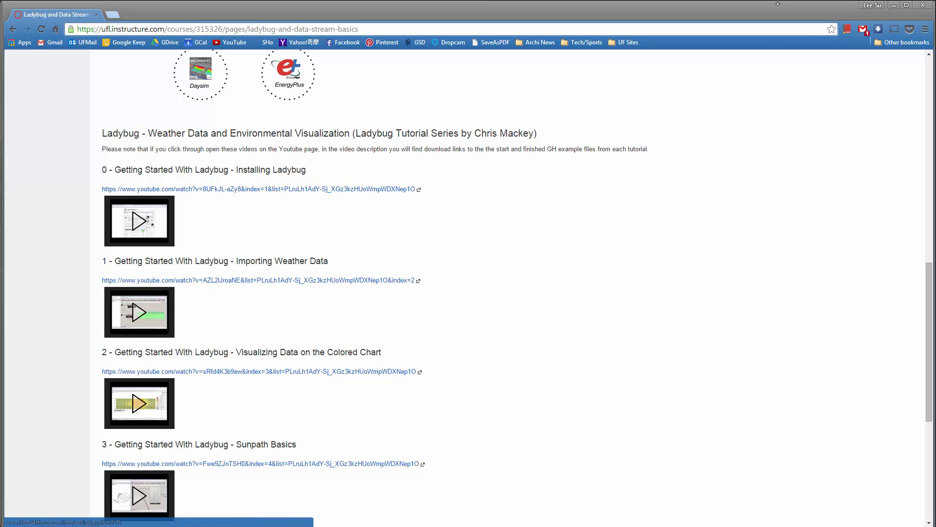
left_click(896, 6)
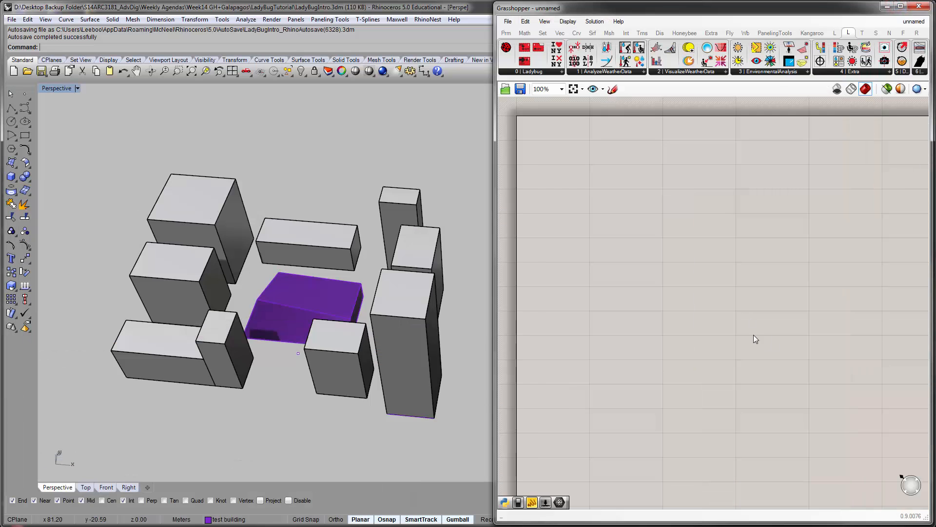
Open the Week05 Ladybug folder under Dropbox > UF Classes > S15 AdvDig and move its window over the Rhino viewport
left_click(829, 526)
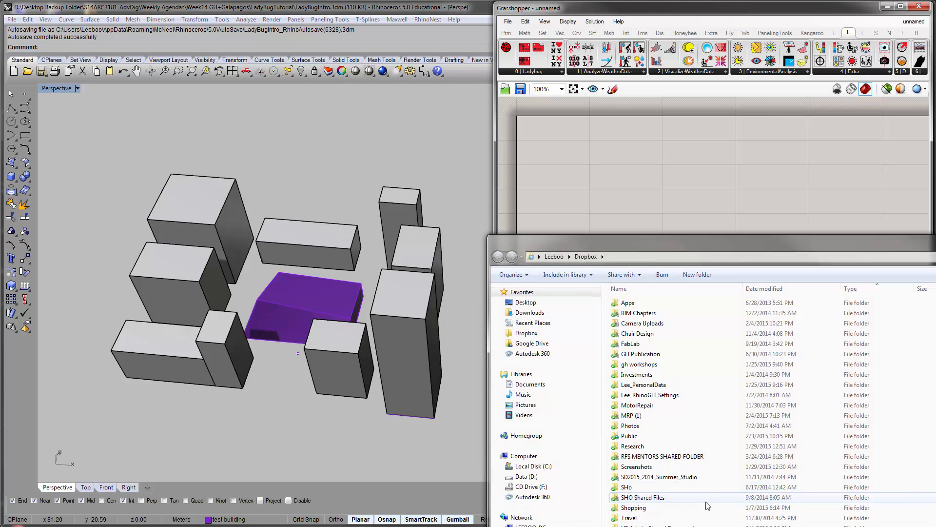
double_click(683, 526)
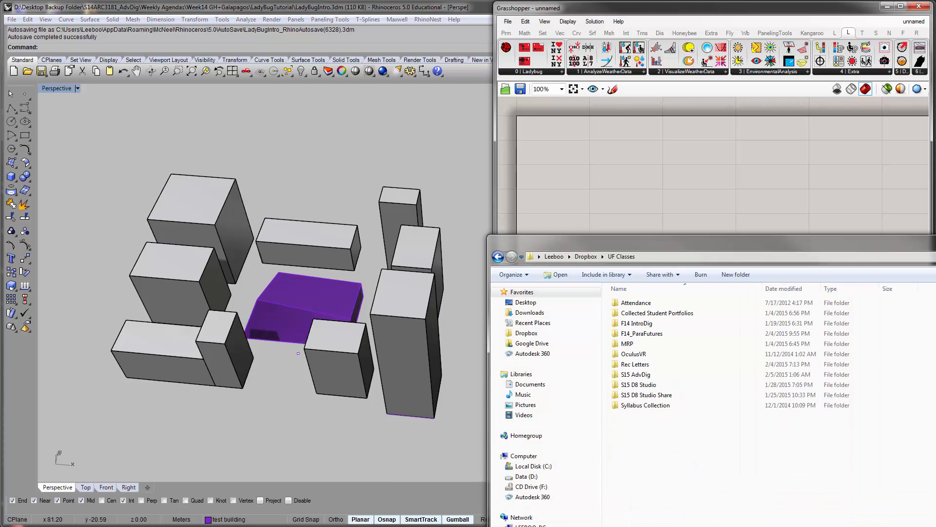
double_click(650, 375)
double_click(650, 375)
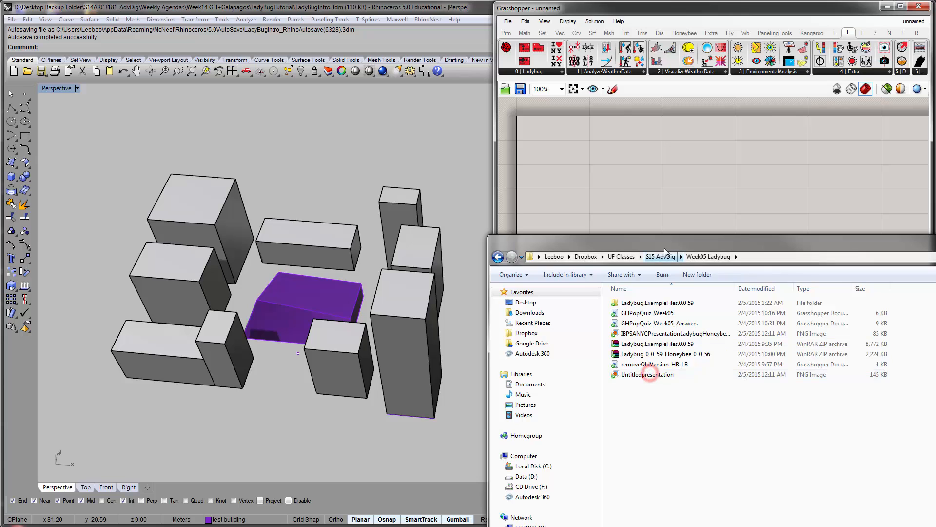
left_click_drag(653, 244, 338, 188)
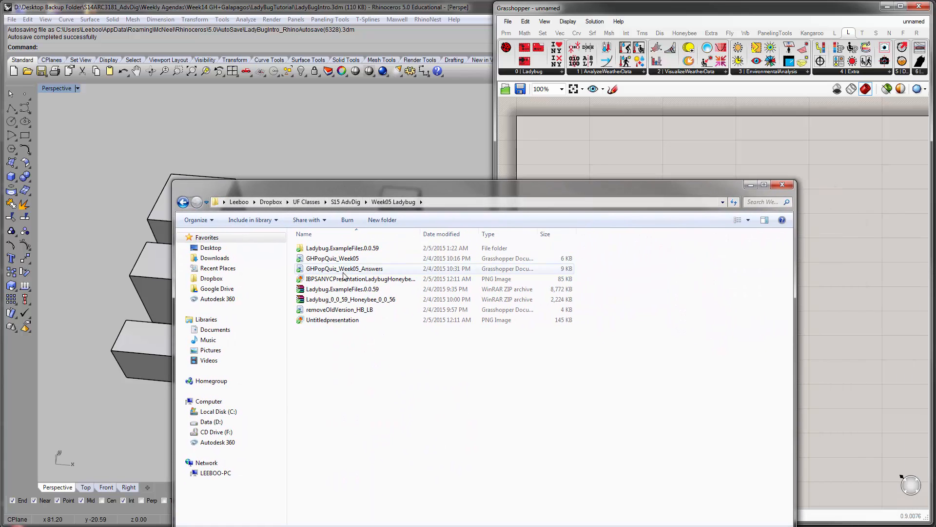
Open the Ladybug_0_0_59_Honeybee_0_0_56 archive and its inner folder, dismissing the WinRAR license reminder
left_click(344, 300)
double_click(344, 299)
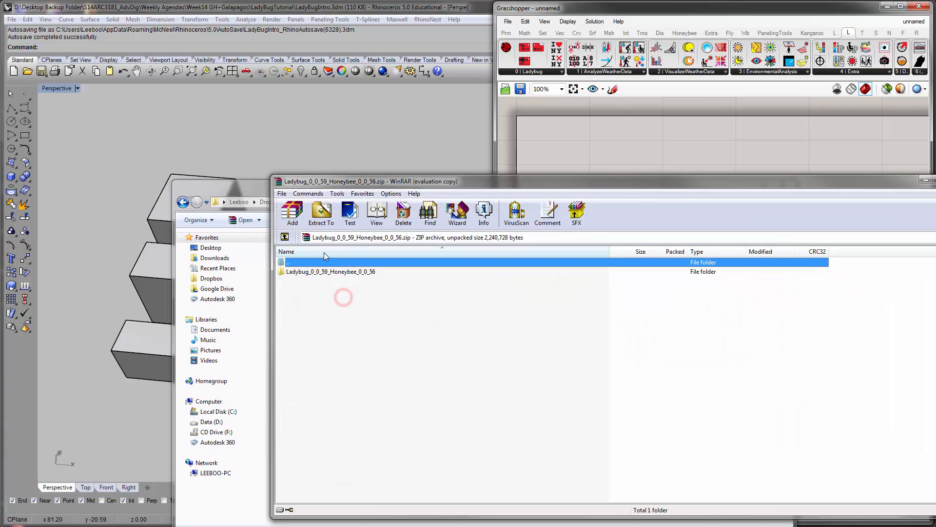
double_click(344, 272)
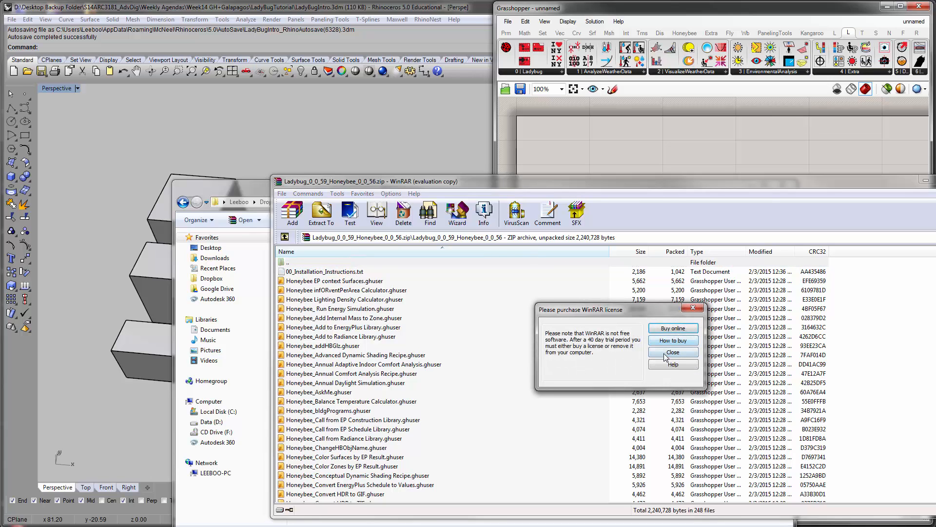
left_click(667, 352)
left_click_drag(580, 184, 469, 94)
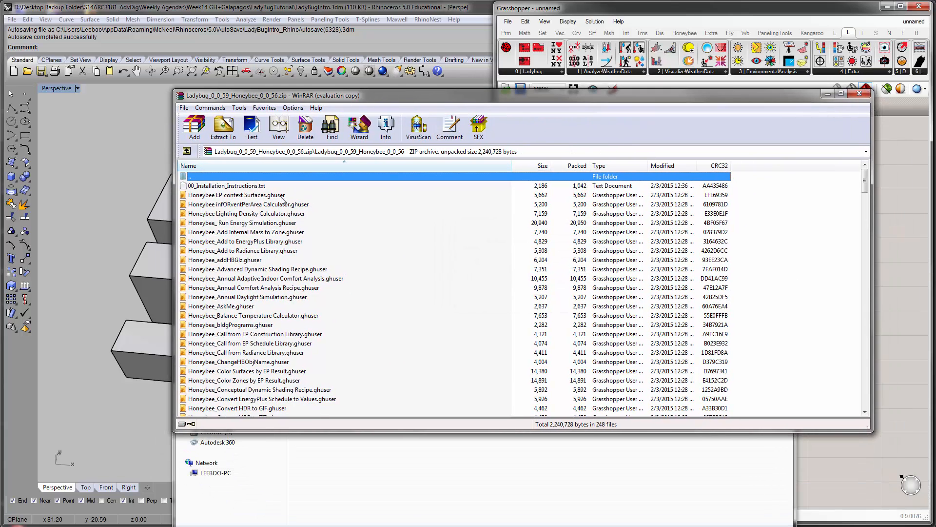
Look through the archive's Honeybee and Ladybug .ghuser files, ending back at the beginning of the list
scroll(281, 201, "down", 10)
left_click_drag(863, 201, 844, 422)
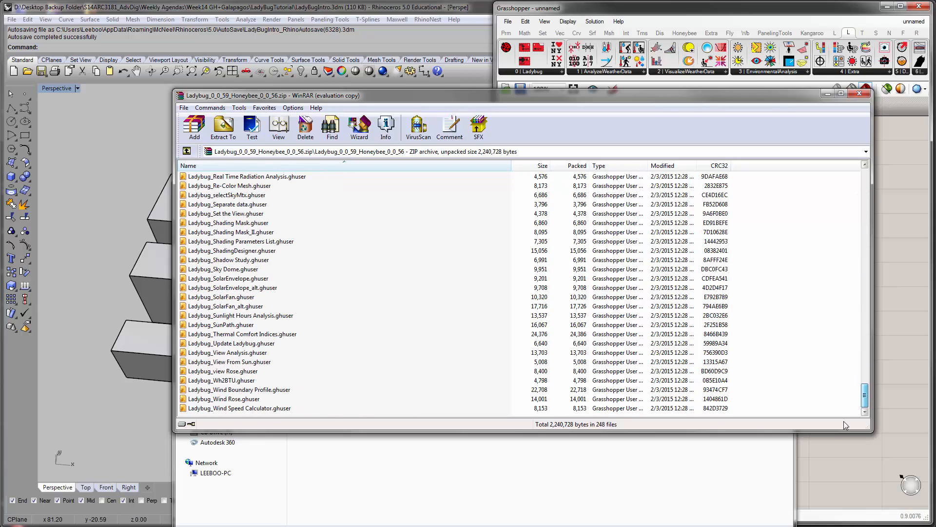
left_click(246, 373)
left_click(256, 341)
left_click(262, 305)
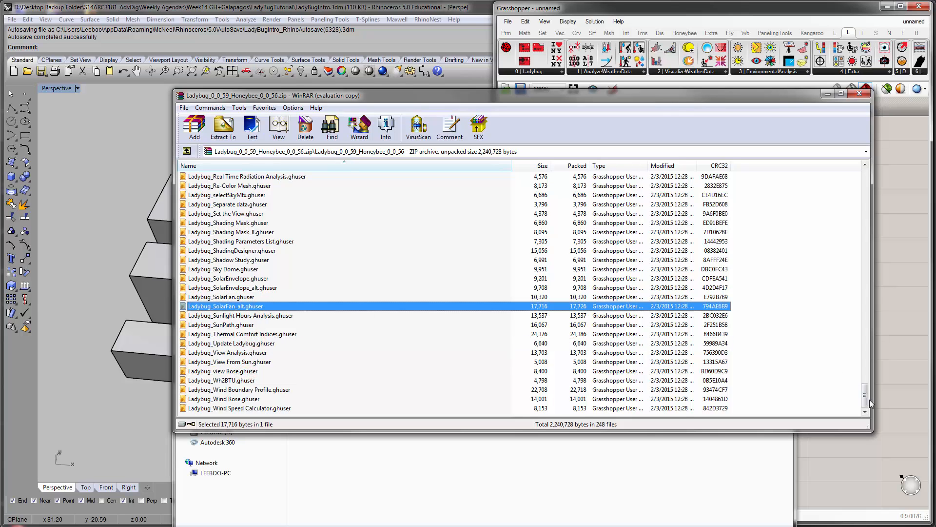
left_click_drag(866, 399, 874, 163)
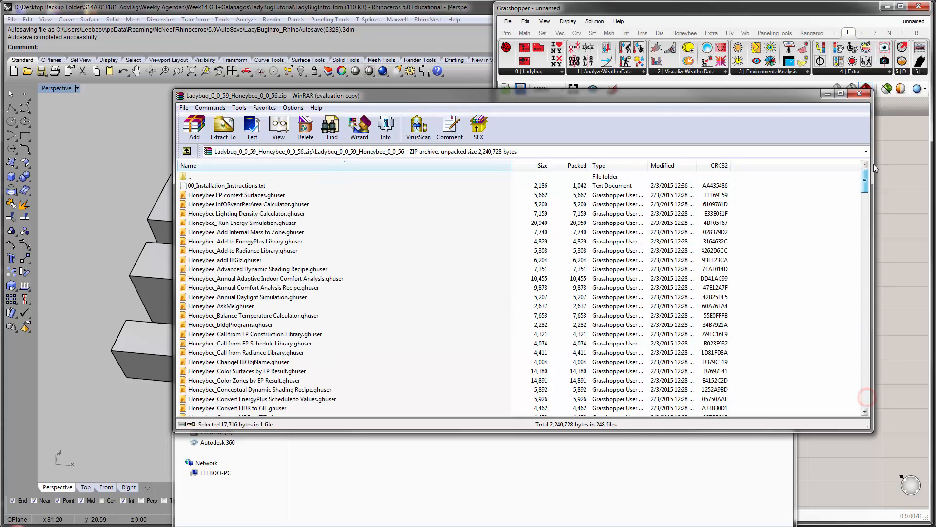
Select all .ghuser files from Honeybee EP context Surfaces through Ladybug_Wind Speed Calculator, leaving out the installation instructions text file
left_click(292, 196)
scroll(292, 201, "down", 7)
left_click_drag(867, 197, 856, 399)
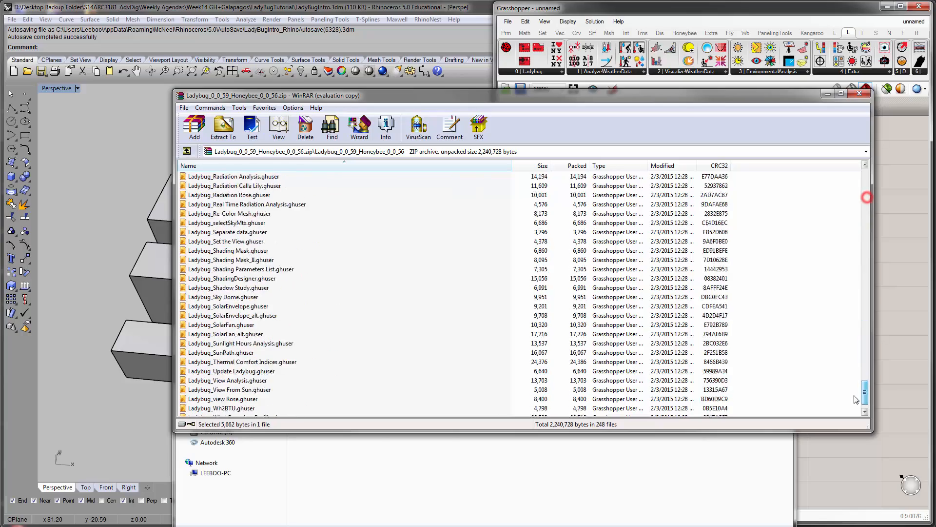
scroll(857, 399, "down", 1)
left_click(249, 408, "shift")
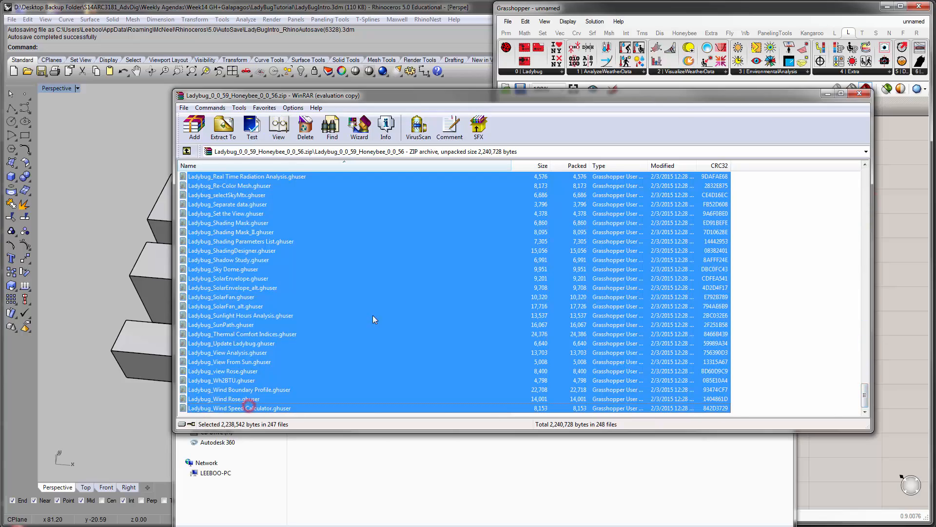
Rearrange the archive window over the Rhino and Grasshopper windows and return to the beginning of its file list
left_click_drag(539, 99, 706, 216)
left_click(576, 526)
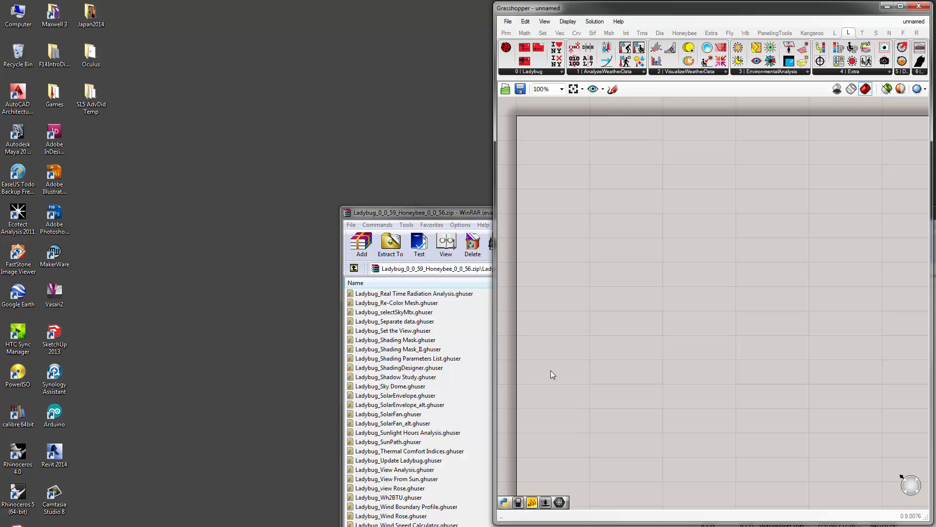
left_click(609, 526)
left_click_drag(735, 331, 641, 363)
scroll(687, 367, "up", 20)
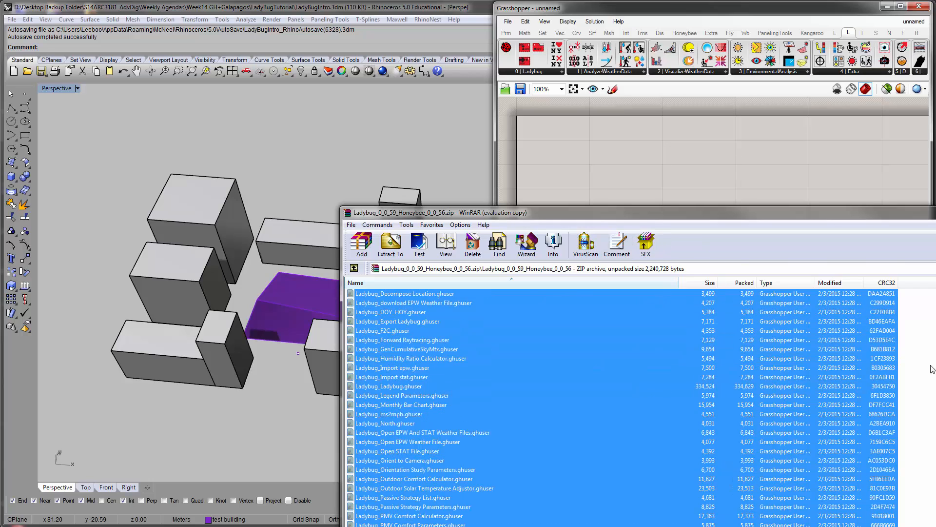
scroll(622, 405, "up", 10)
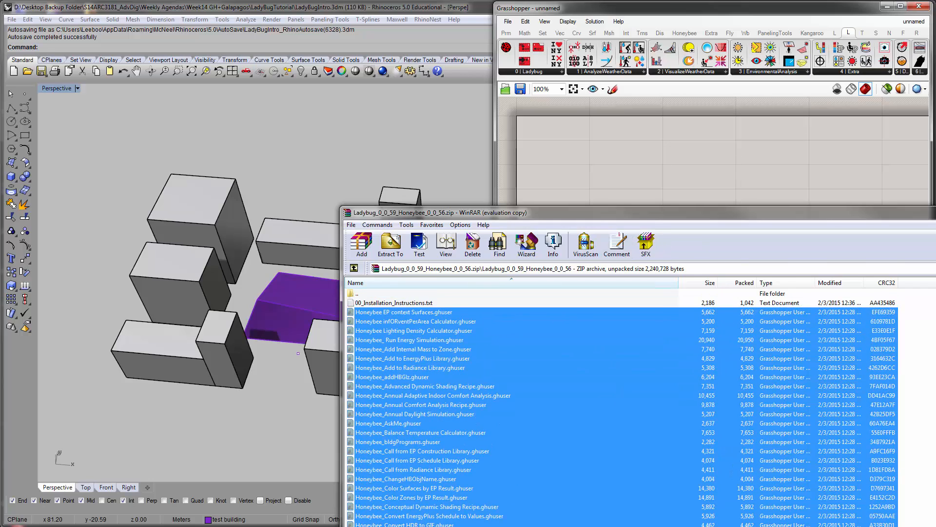
left_click_drag(682, 213, 604, 175)
Review the Ladybug and Honeybee installation steps 0 to 10 in 00_Installation_Instructions.txt, and close the text file and the archive
double_click(380, 267)
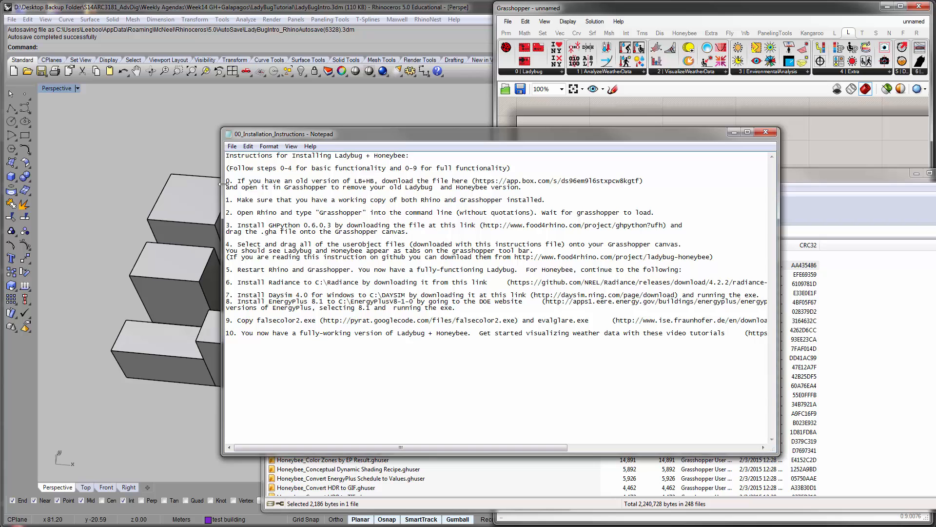
left_click_drag(226, 180, 640, 254)
left_click_drag(710, 253, 719, 259)
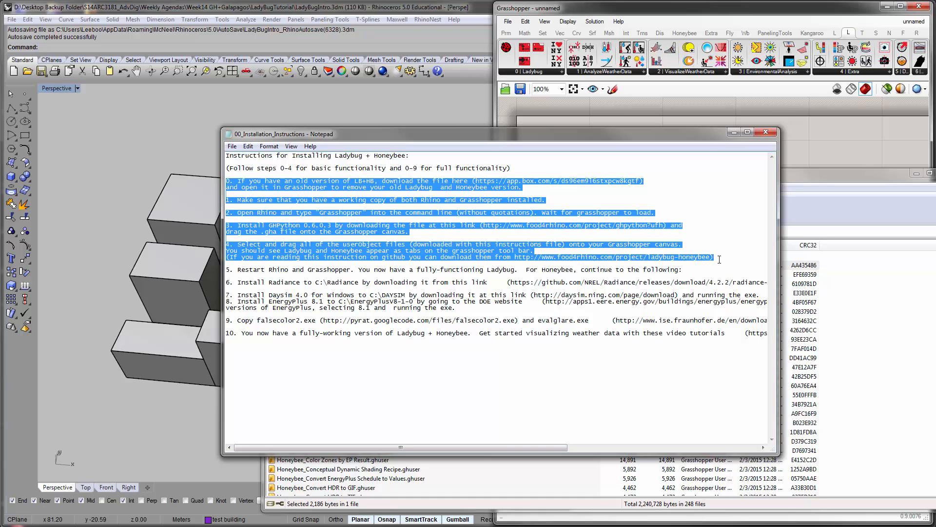
left_click_drag(715, 266, 713, 268)
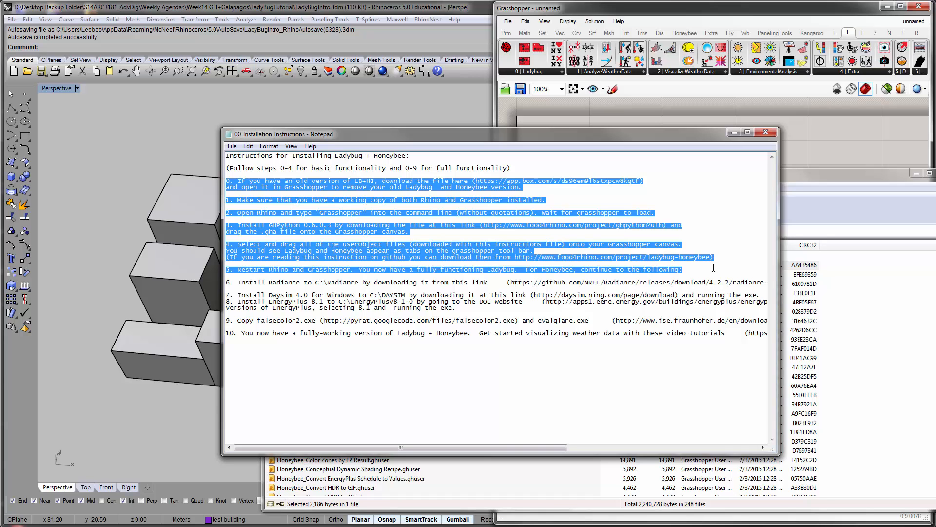
left_click(713, 267)
left_click(530, 270)
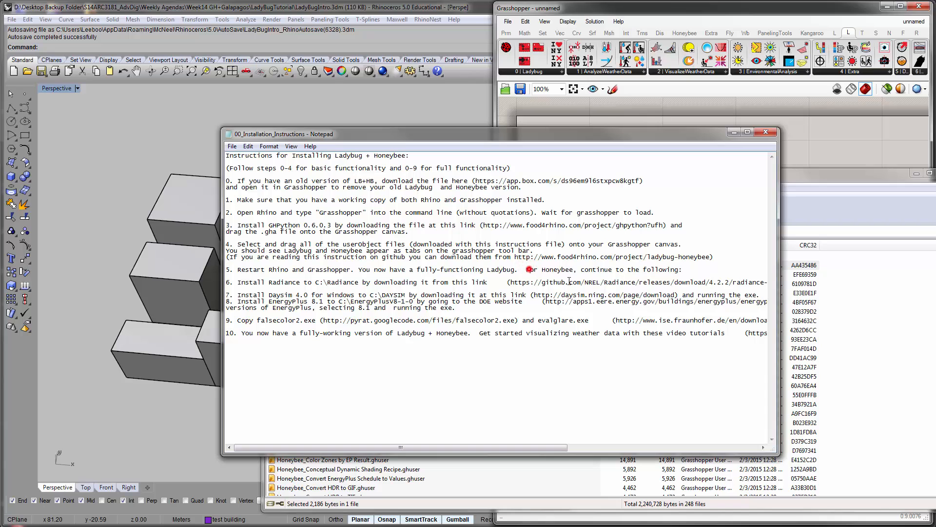
left_click_drag(570, 281, 583, 341)
left_click(582, 341)
left_click_drag(529, 188, 349, 181)
left_click(348, 181)
left_click(766, 132)
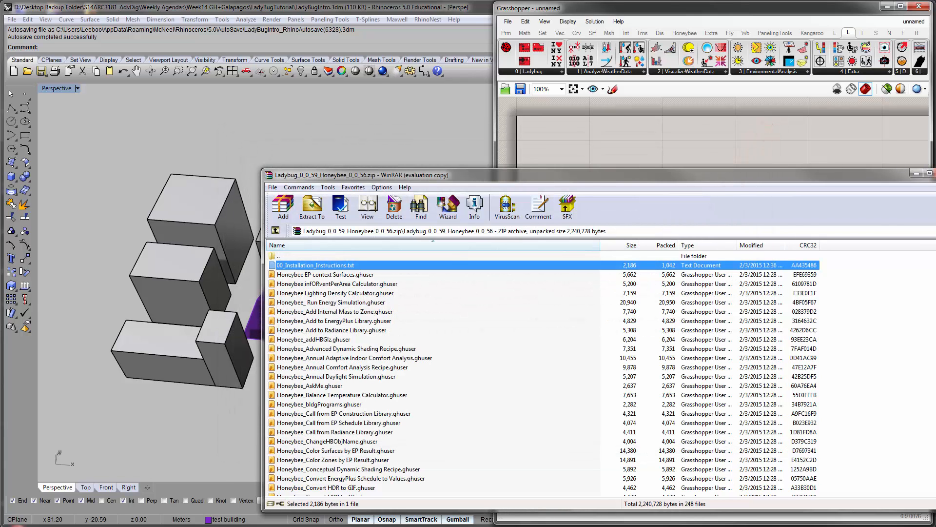
key("alt+F4")
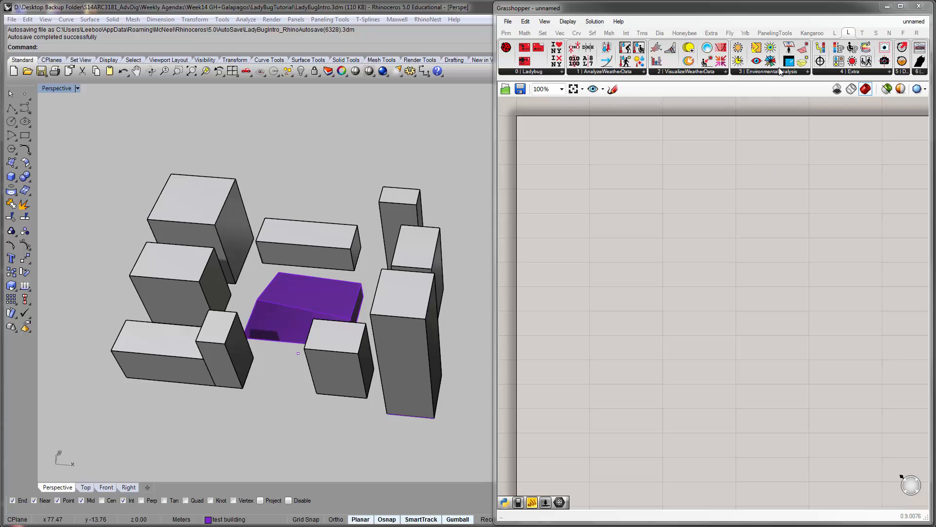
Widen the Grasshopper window over the Rhino viewport and examine the Honeybee general, daylight and energy material component groups
left_click_drag(496, 116, 146, 117)
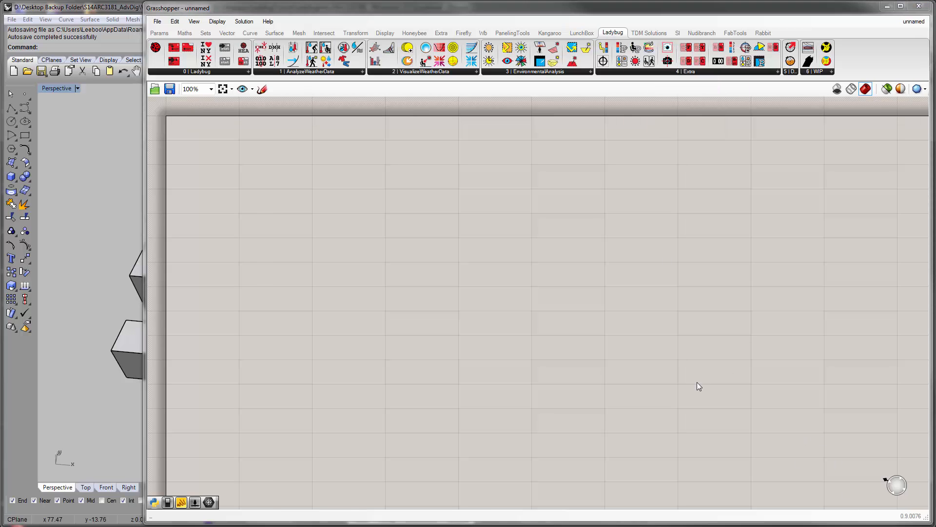
left_click(414, 33)
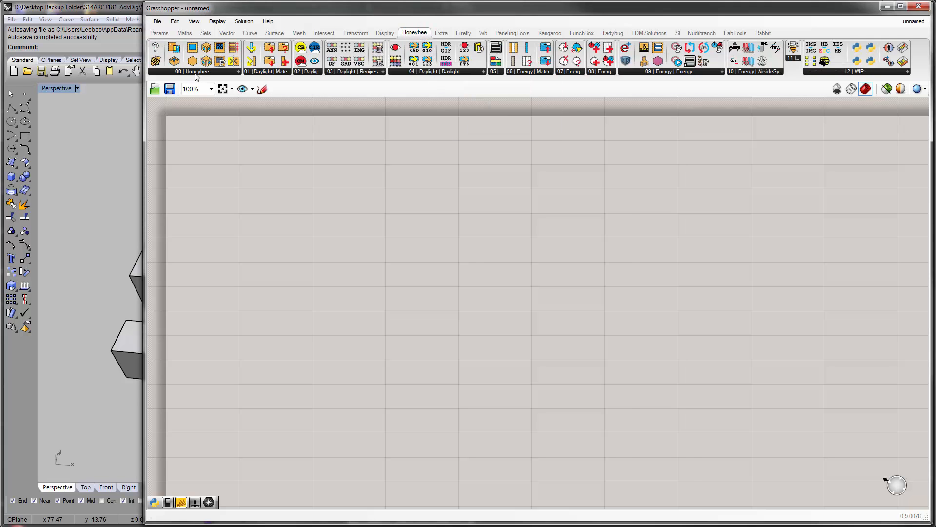
left_click(231, 72)
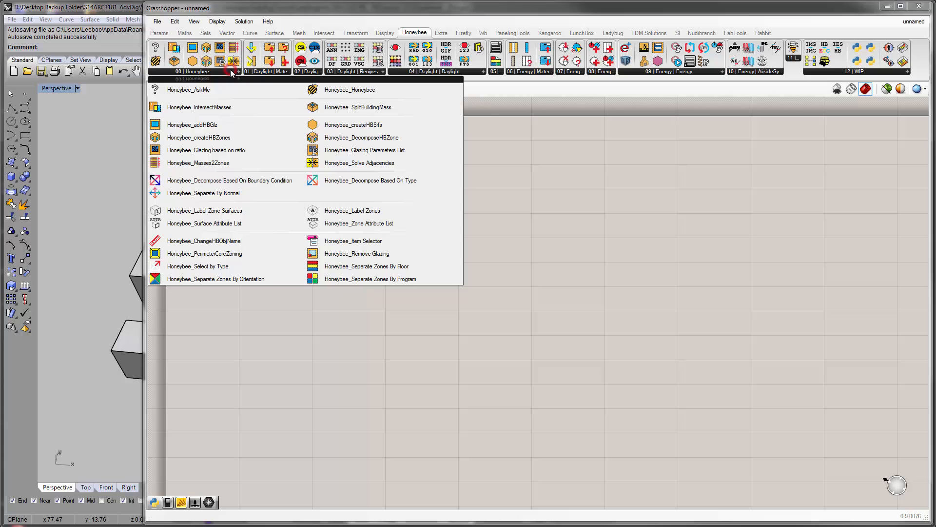
left_click(280, 72)
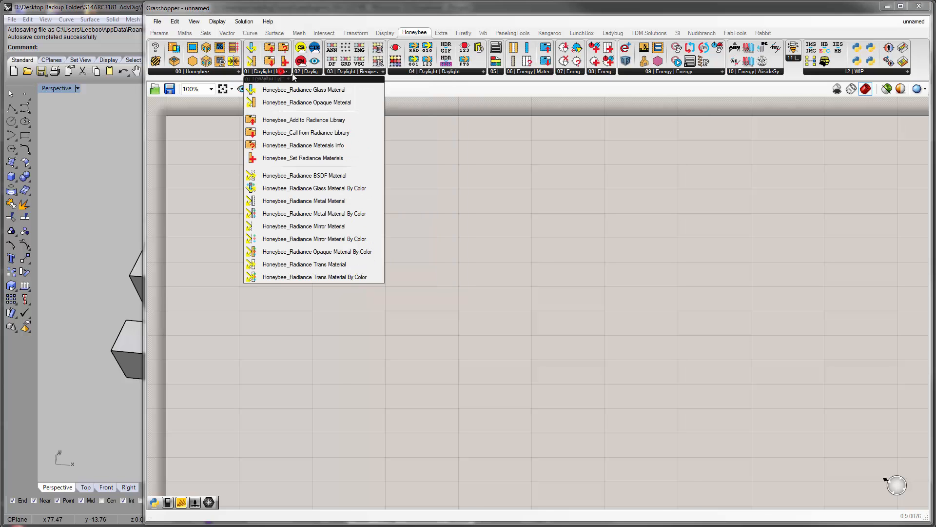
left_click(346, 71)
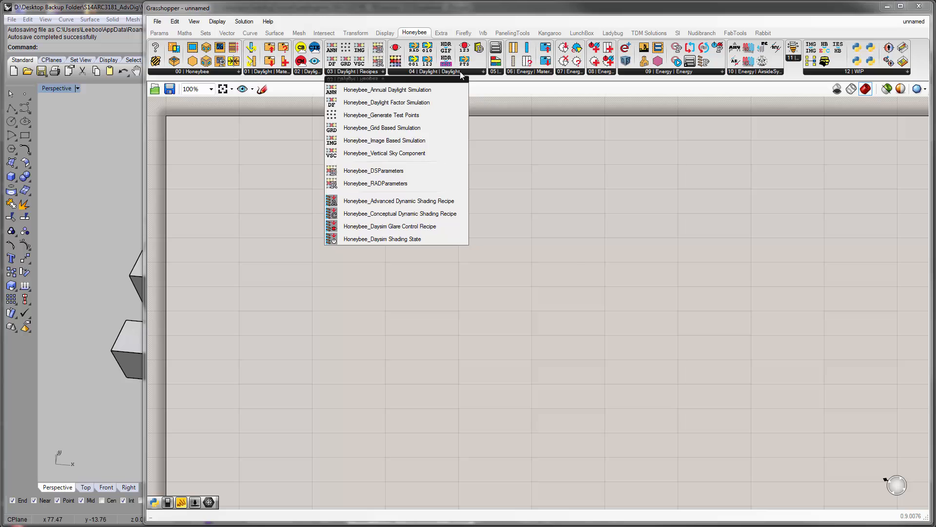
left_click(461, 71)
left_click(537, 72)
left_click(757, 128)
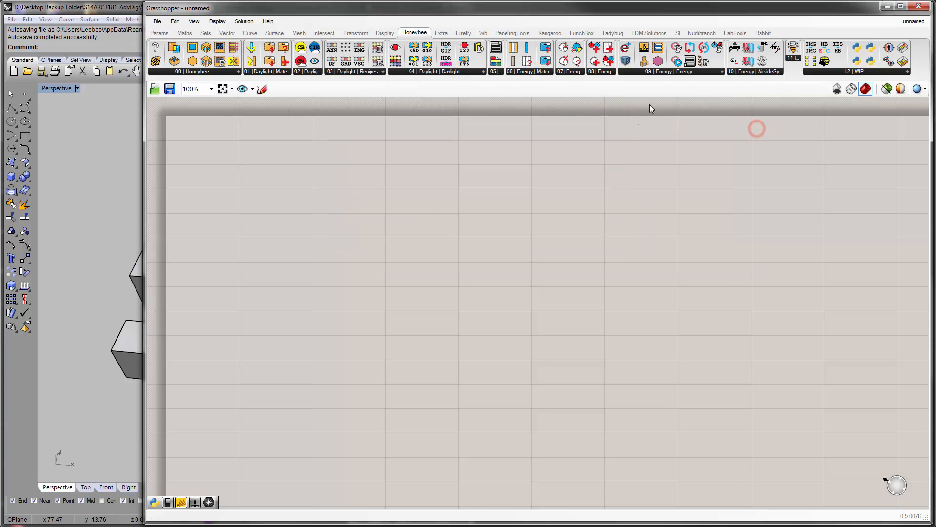
Examine the Ladybug component groups, including AnalyzeWeatherData, VisualizeWeatherData, EnvironmentalAnalysis and Extra
left_click(610, 33)
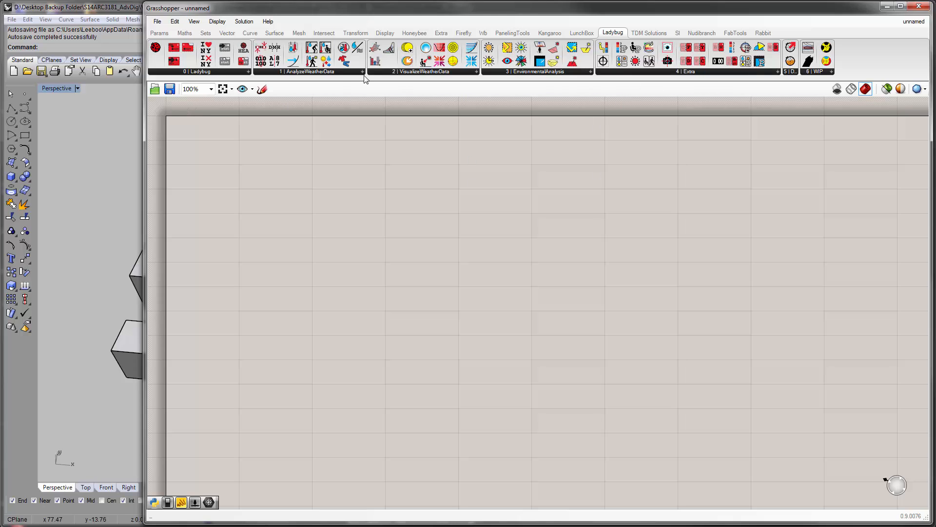
left_click(210, 72)
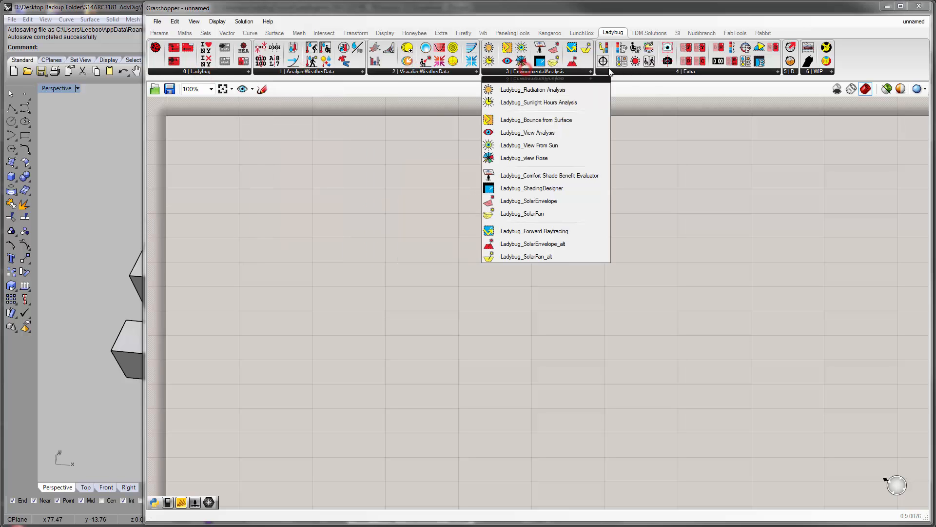
mouse_move(605, 72)
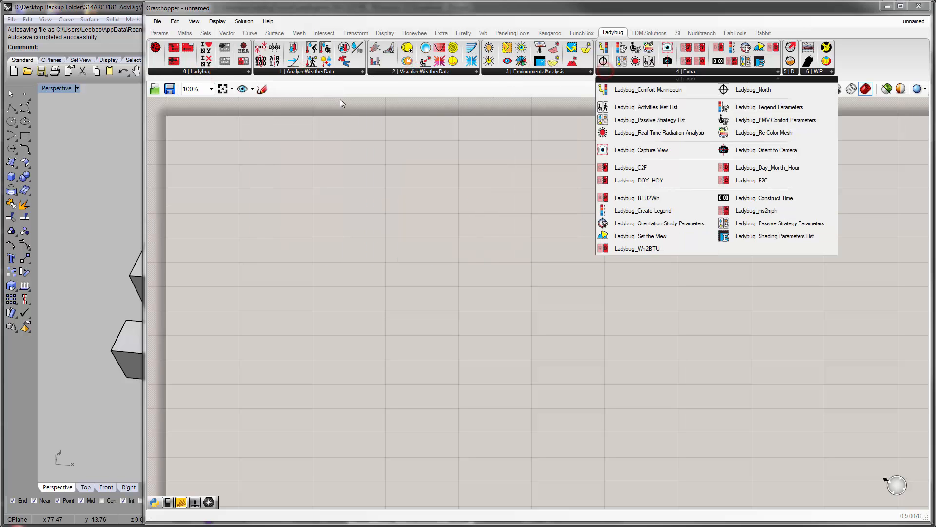
left_click(395, 117)
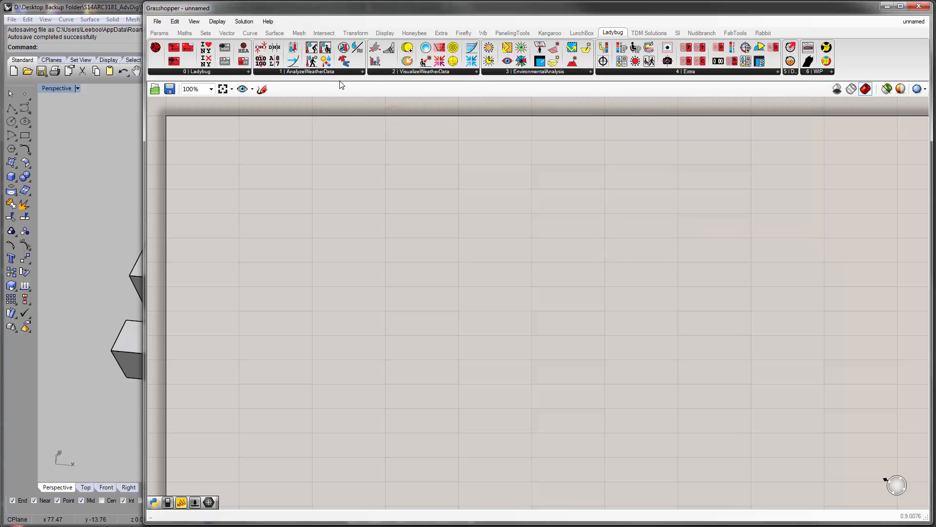
left_click(326, 73)
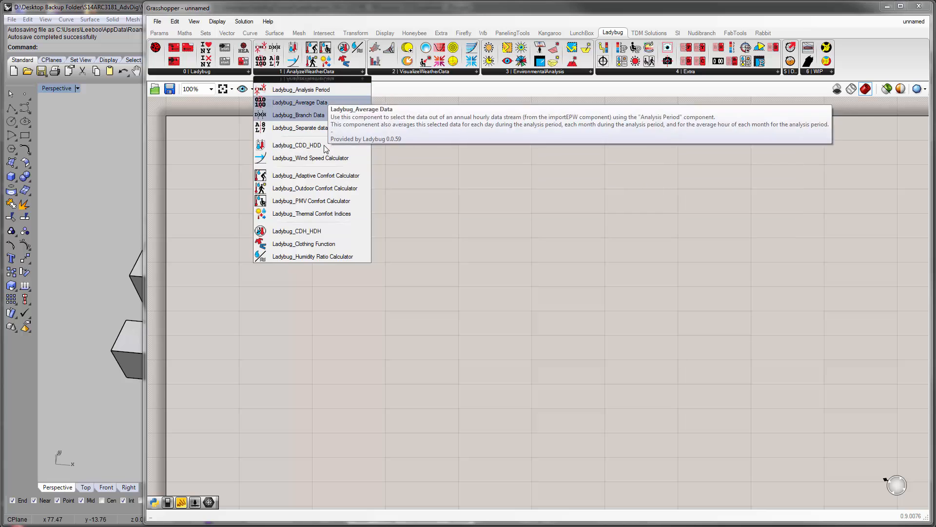
left_click(435, 73)
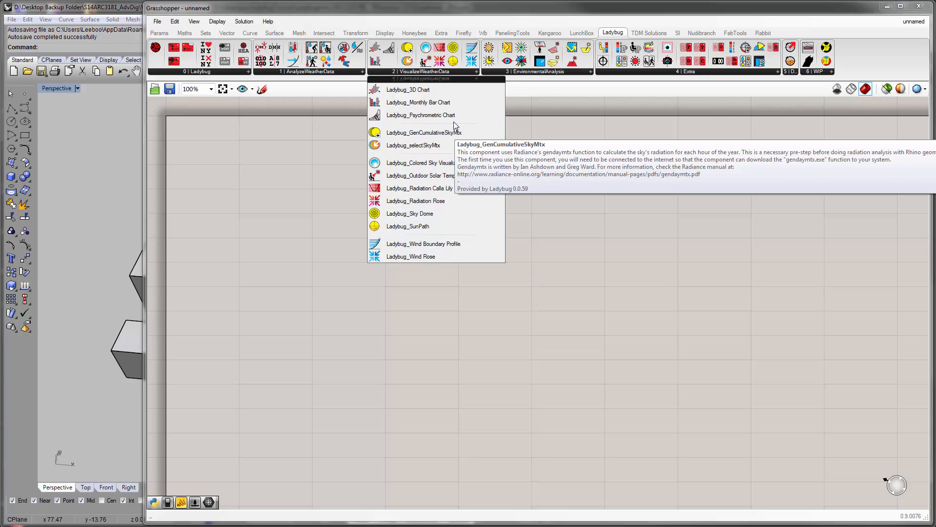
left_click(566, 73)
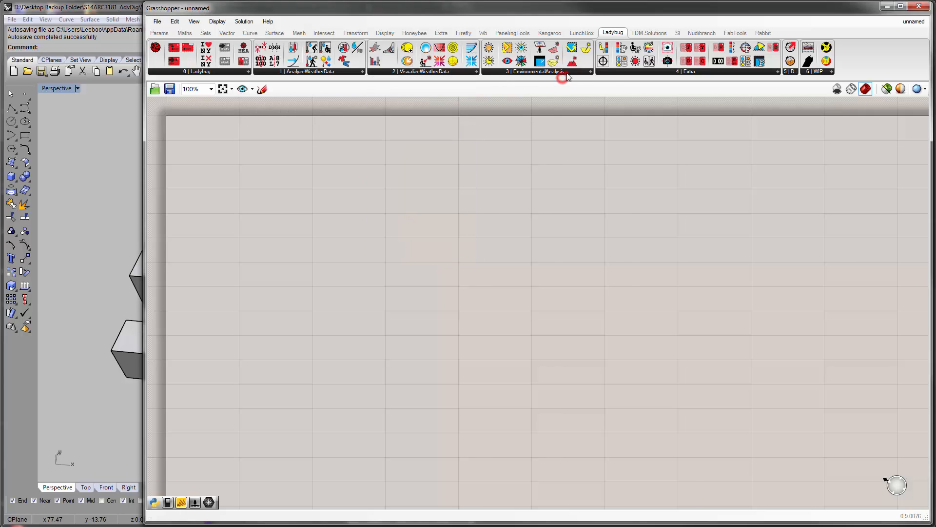
left_click(659, 297)
left_click(535, 72)
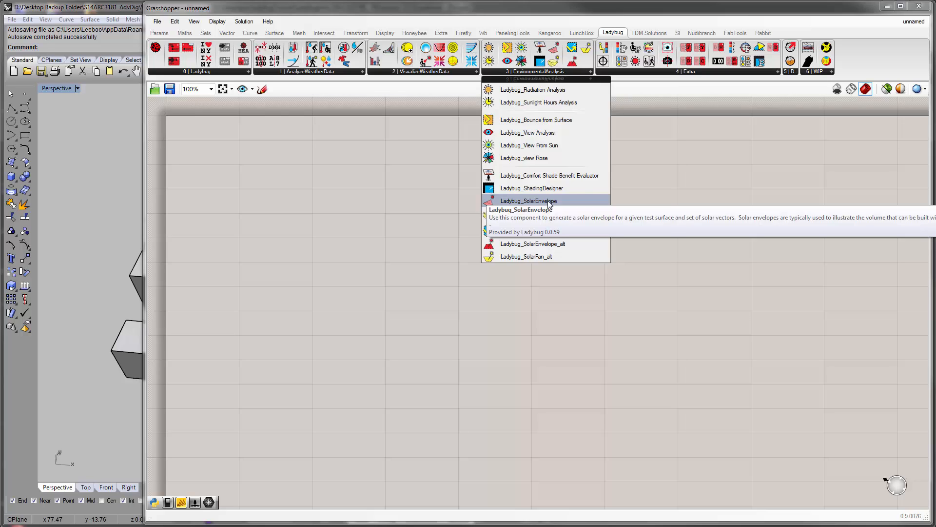
left_click(717, 71)
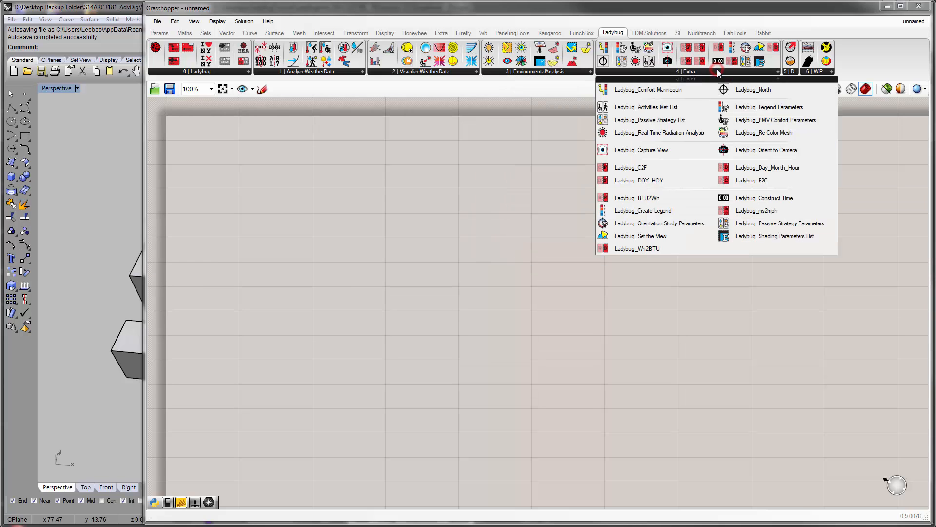
left_click(448, 167)
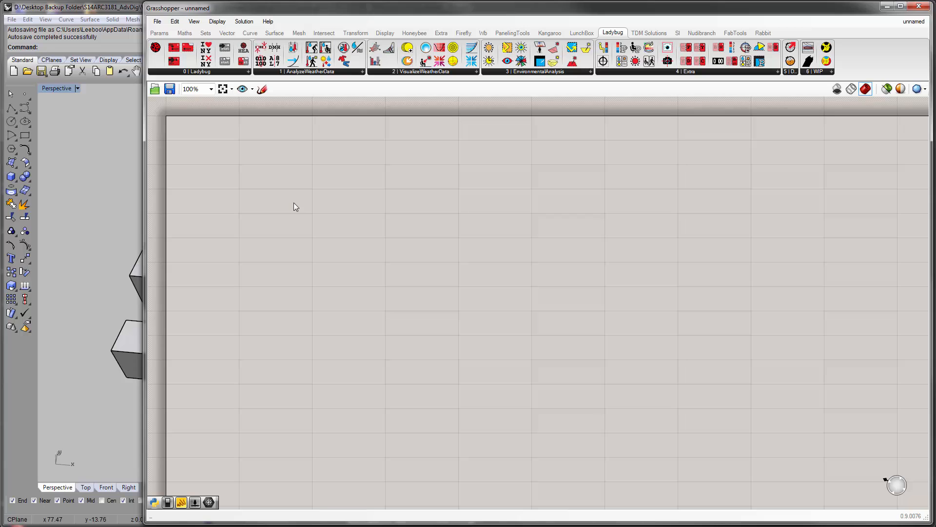
Place the Ladybug_Ladybug component near the upper-left corner of the Grasshopper canvas
left_click(227, 73)
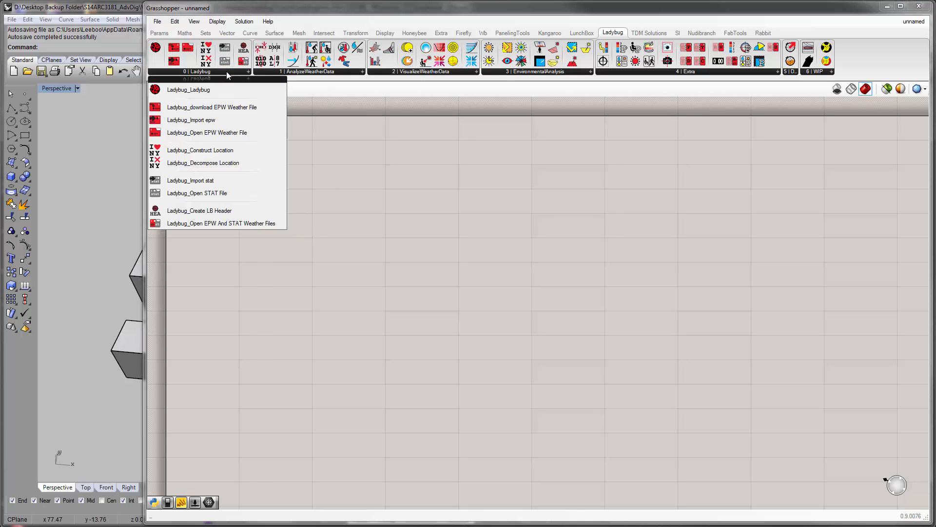
left_click(207, 91)
left_click(225, 146)
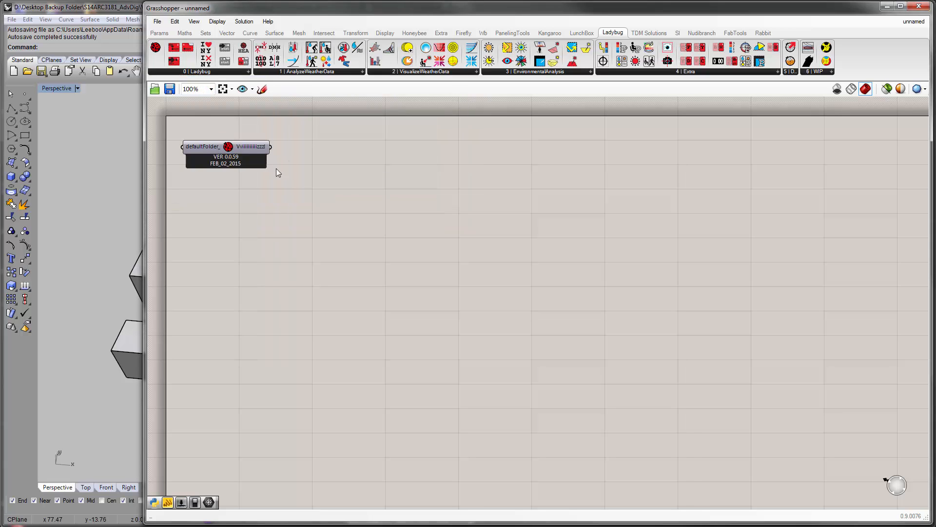
Add a Panel beside the Ladybug component, connect it to the component's output and widen it to show the full message
scroll(276, 169, "up", 3)
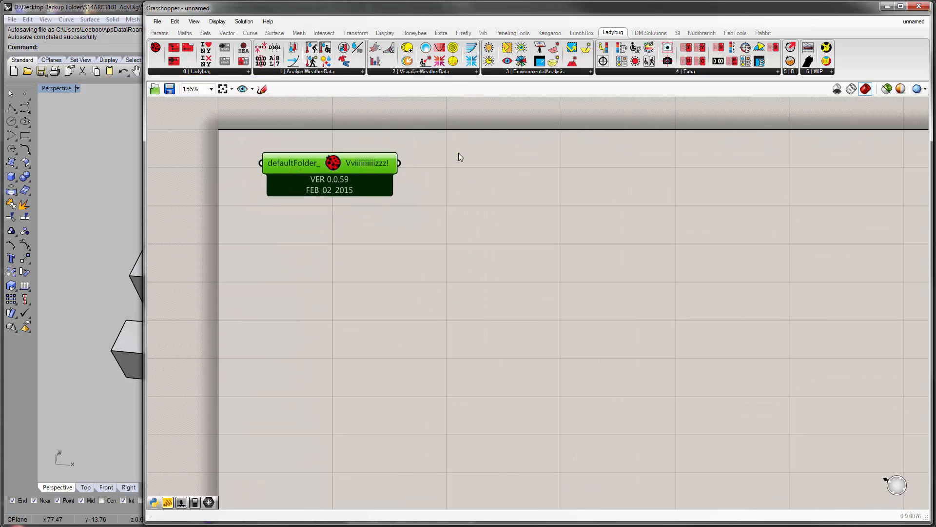
double_click(459, 154)
type("//")
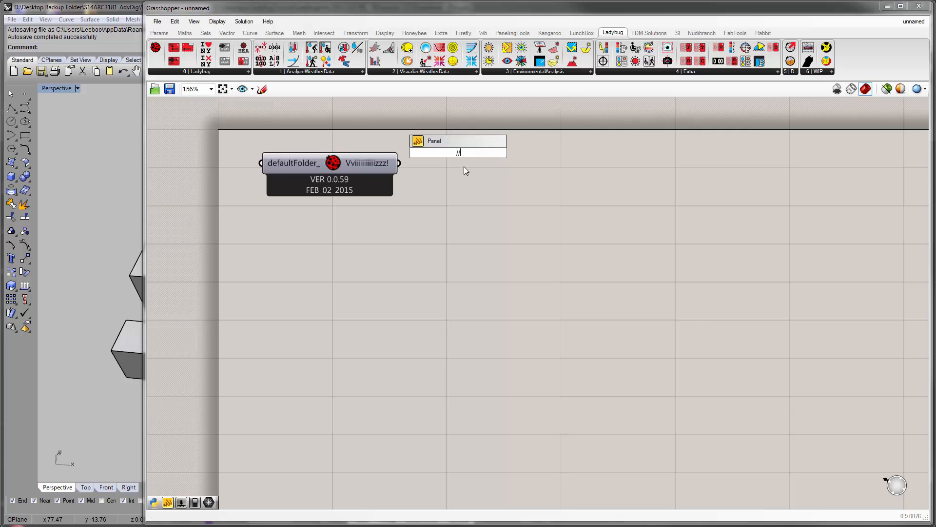
key("Return")
left_click_drag(435, 159, 417, 166)
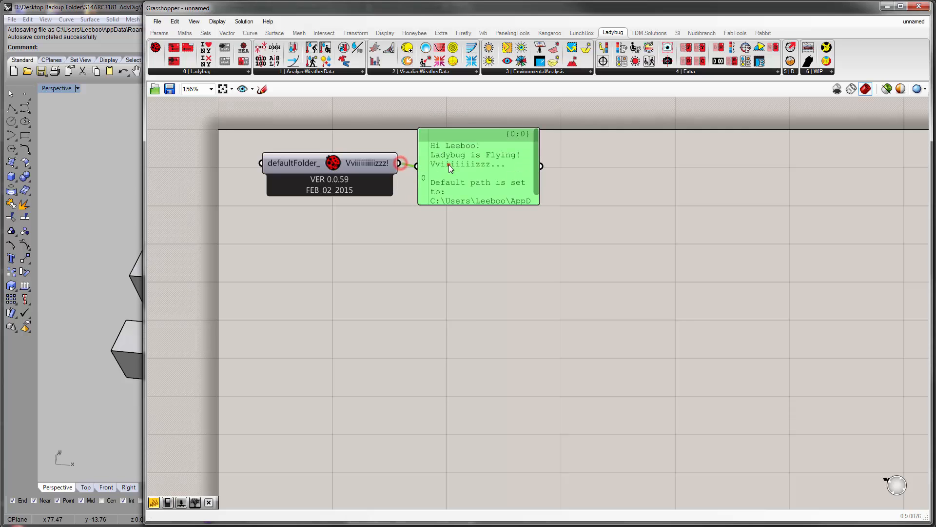
left_click_drag(538, 204, 608, 208)
left_click_drag(485, 171, 482, 167)
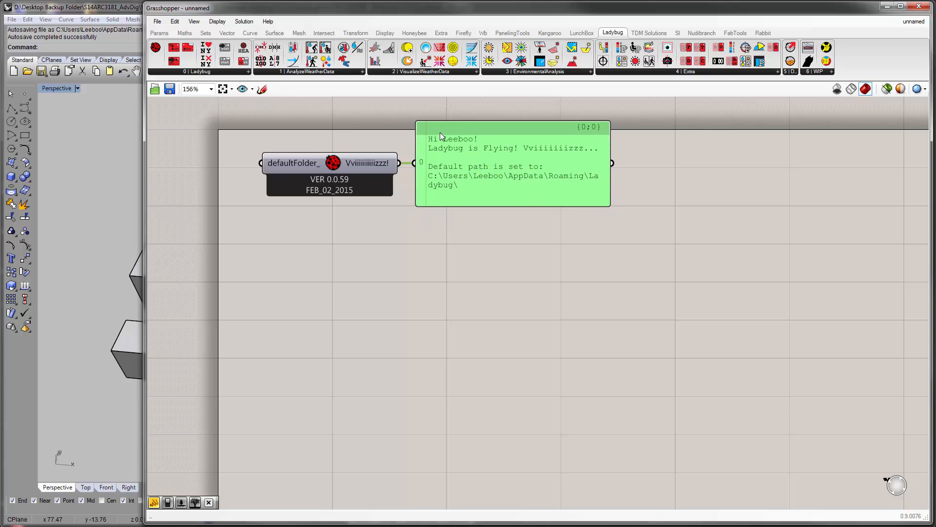
left_click(378, 131)
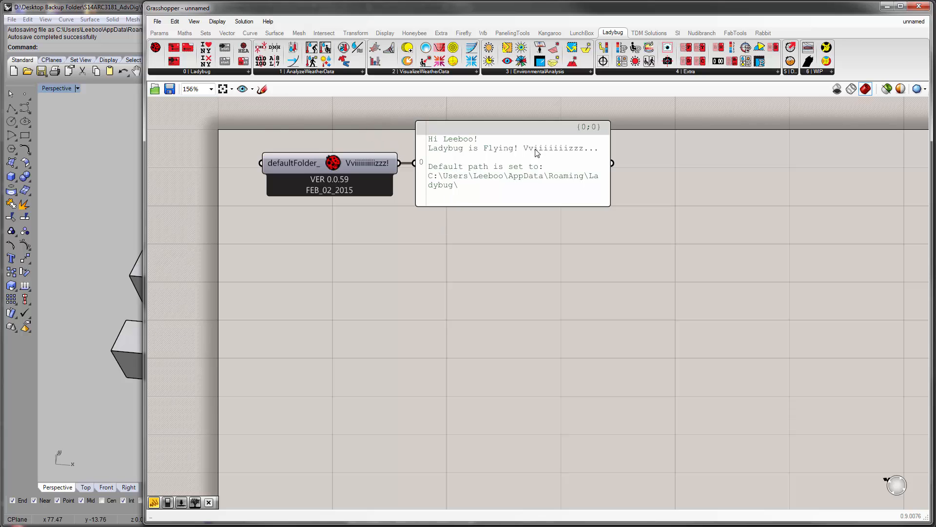
Move the Ladybug component and its connected panel together slightly lower on the canvas
right_click_drag(393, 156, 388, 179)
scroll(388, 178, "down", 2)
left_click_drag(464, 247, 329, 172)
left_click_drag(457, 184, 450, 203)
left_click(451, 254)
right_click_drag(451, 255, 355, 223)
Place the Ladybug_download EPW Weather File component below the Ladybug component, and Ladybug_Import epw to the right of it
left_click(205, 72)
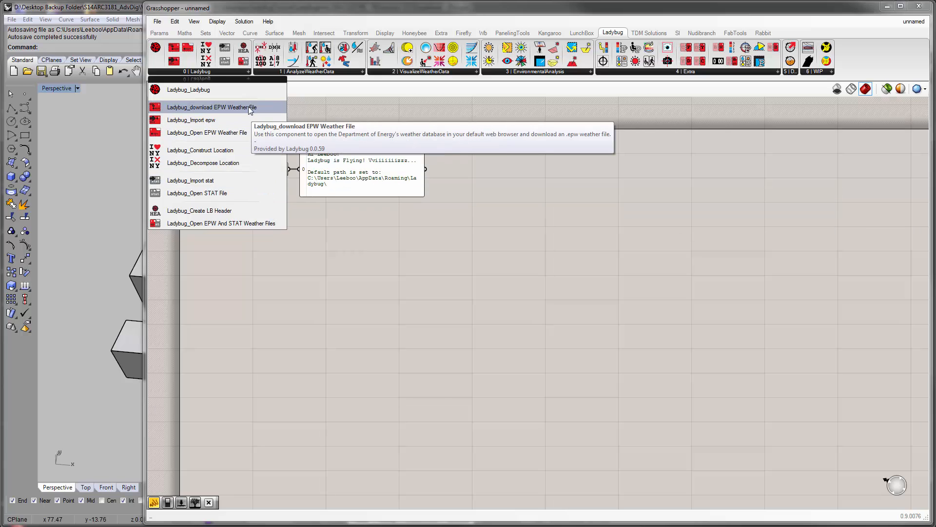
left_click_drag(247, 106, 249, 263)
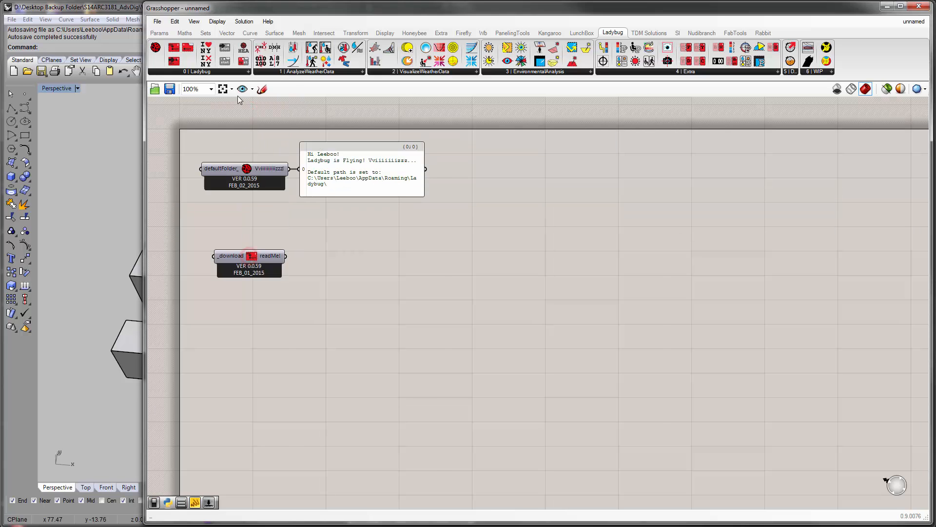
left_click(227, 73)
left_click_drag(229, 118, 493, 305)
left_click(394, 305)
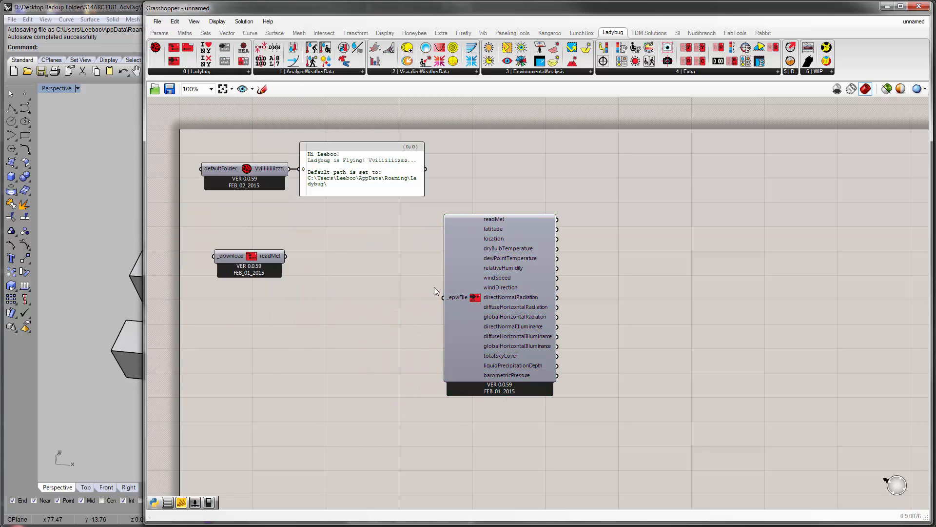
Move the Import epw component farther right and slightly up, and reposition the download EPW component below the Ladybug component
left_click_drag(281, 262, 276, 258)
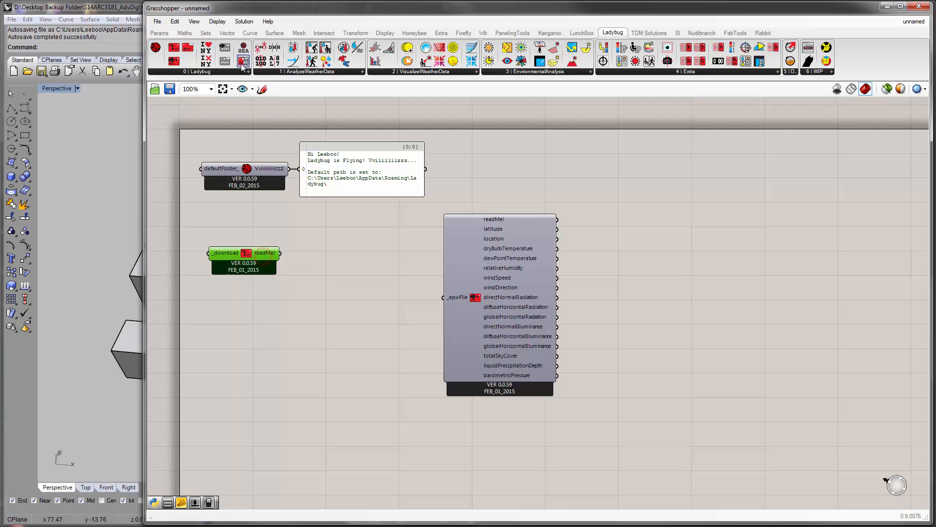
left_click(228, 74)
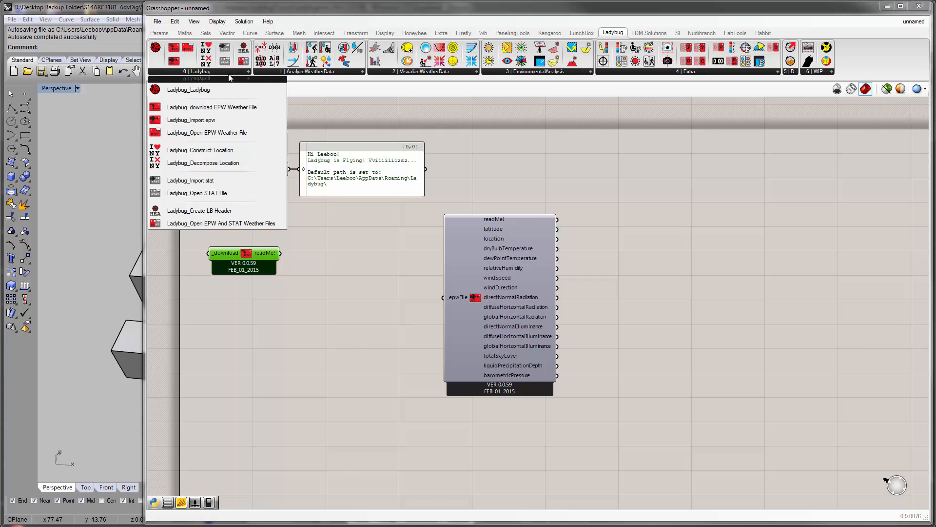
left_click(343, 247)
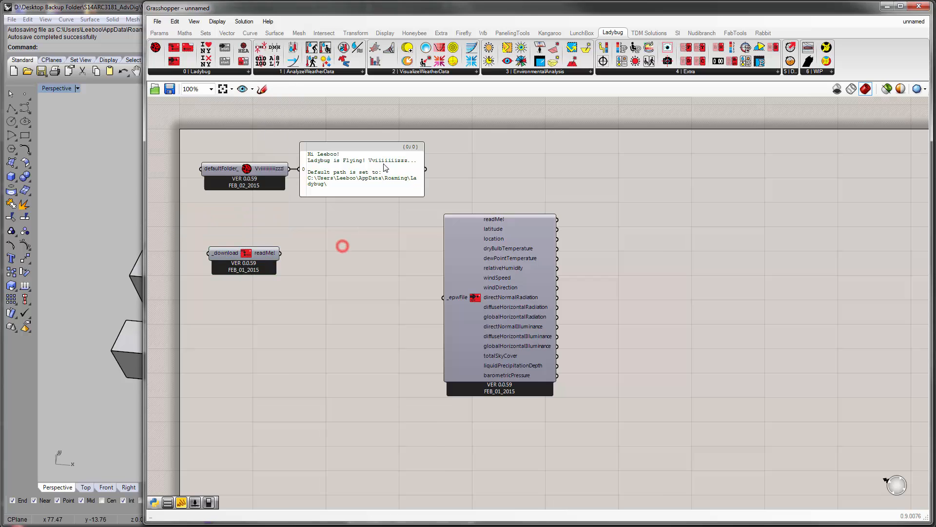
left_click(308, 423)
right_click_drag(316, 355, 367, 345)
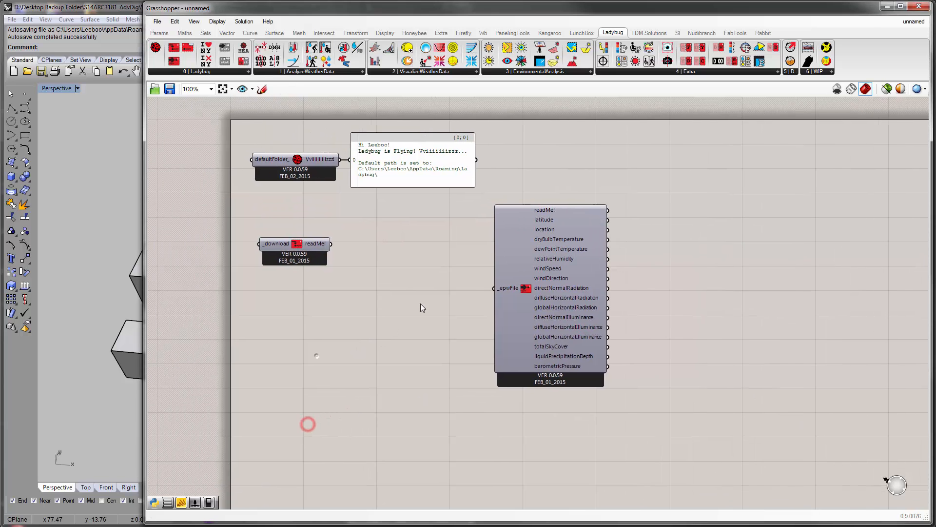
left_click_drag(527, 278, 573, 238)
right_click_drag(409, 247, 440, 283)
mouse_move(333, 282)
left_mouse_down()
mouse_move(348, 289)
mouse_move(340, 298)
left_mouse_up()
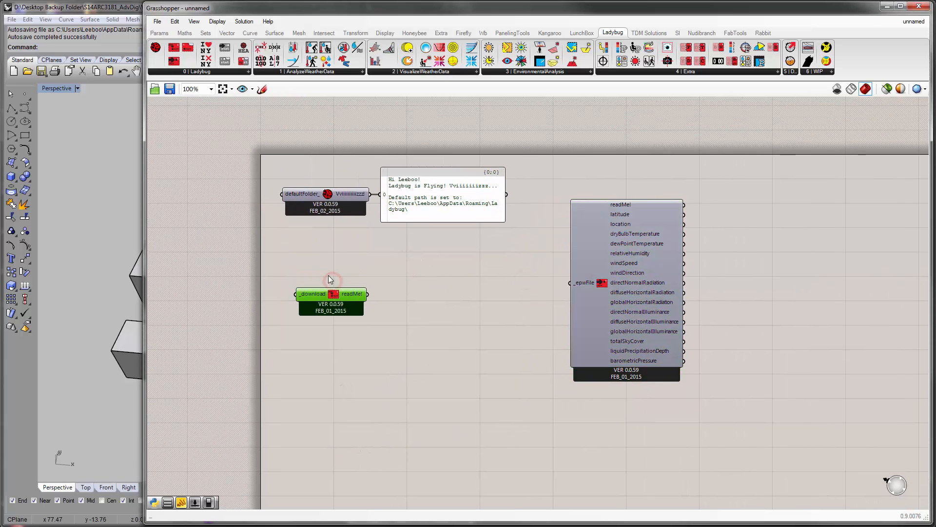
Place the Ladybug_Open EPW And STAT Weather Files component well below the download EPW Weather File component
left_click(232, 72)
left_click(237, 226)
left_click(331, 436)
right_click_drag(356, 414, 344, 332)
left_click_drag(325, 346, 312, 409)
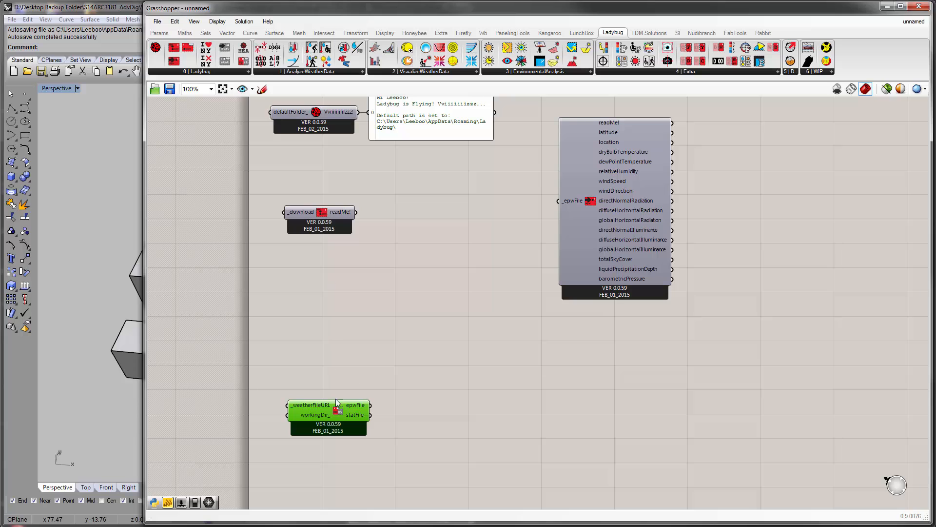
right_click_drag(366, 242, 375, 276)
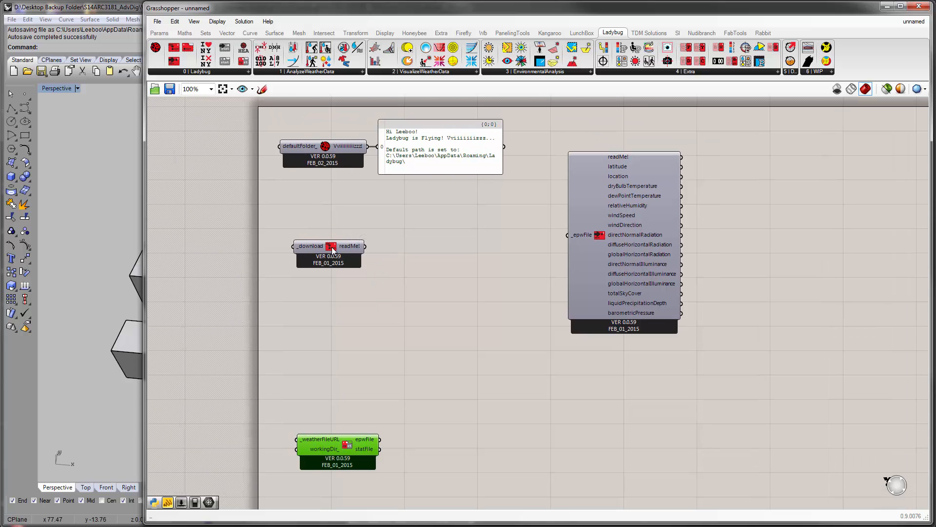
right_click_drag(334, 300, 305, 286)
mouse_move(293, 417)
left_mouse_down()
mouse_move(317, 418)
mouse_move(297, 424)
left_mouse_up()
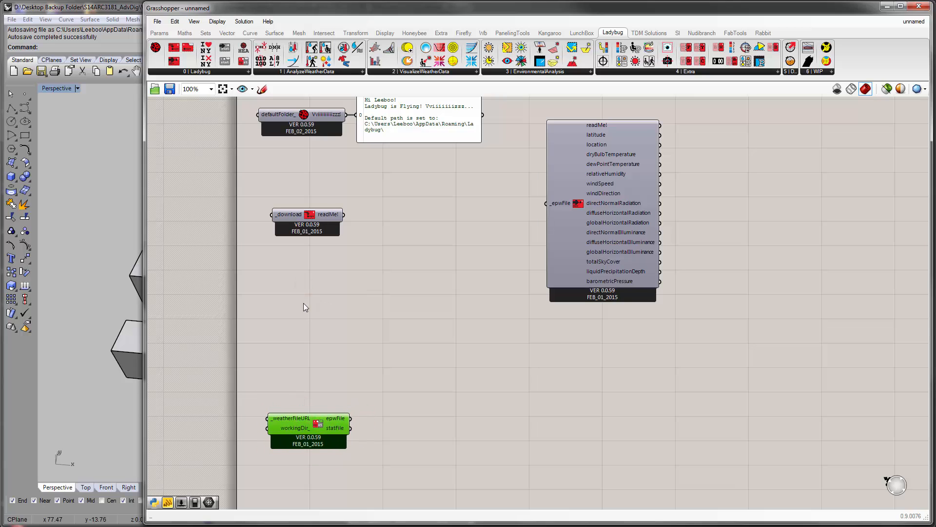
Shift the download component slightly right, copy the message panel beside it and connect the copy to its readMe! output
left_click(306, 216)
scroll(305, 216, "up", 2)
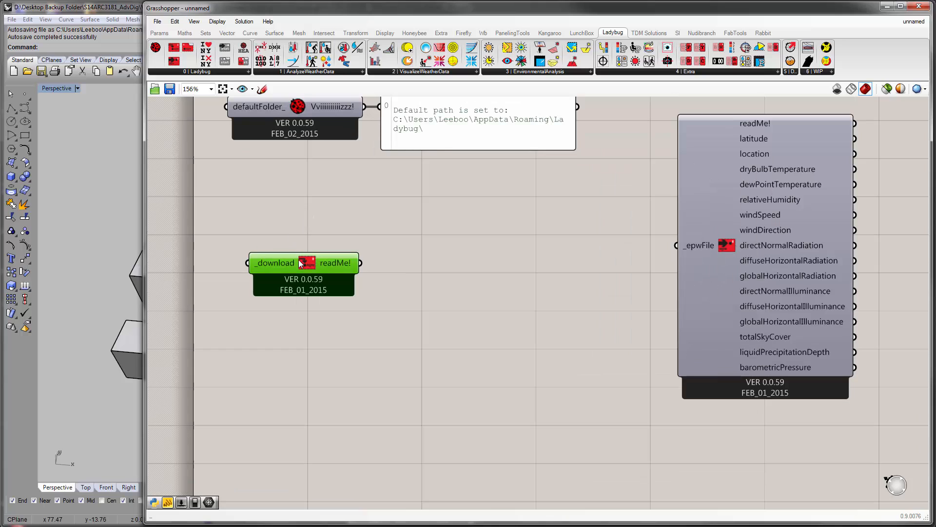
left_click(287, 192)
scroll(301, 244, "down", 1)
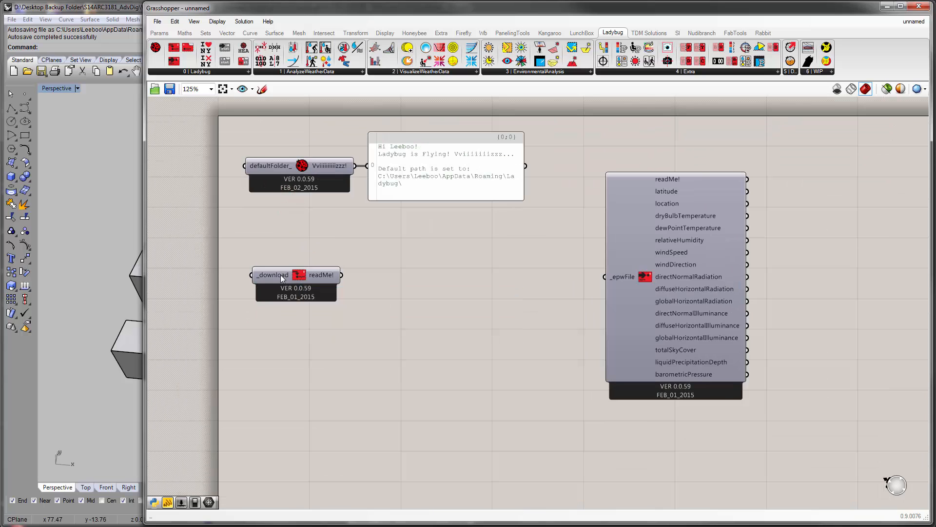
left_click_drag(281, 279, 318, 288)
left_click(401, 165)
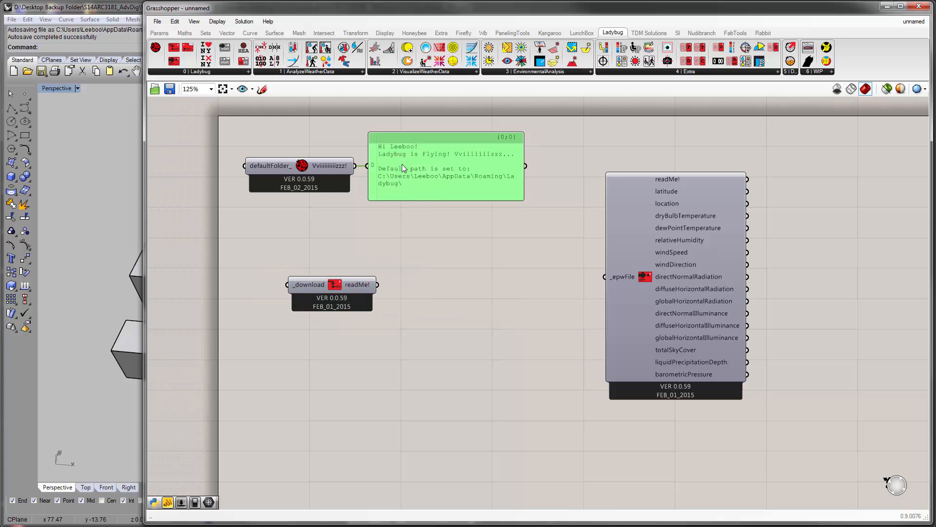
left_click_drag(402, 164, 417, 186)
left_click_drag(437, 225, 429, 288, "alt")
left_click_drag(378, 285, 417, 285)
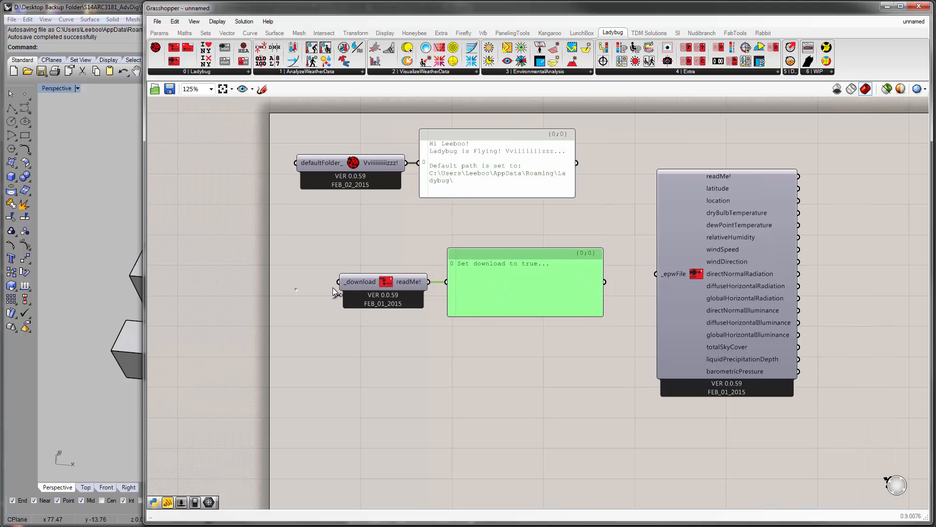
Add a Boolean Toggle to the left of the download component, connect it to the _download input and align it
double_click(268, 292)
type("bool")
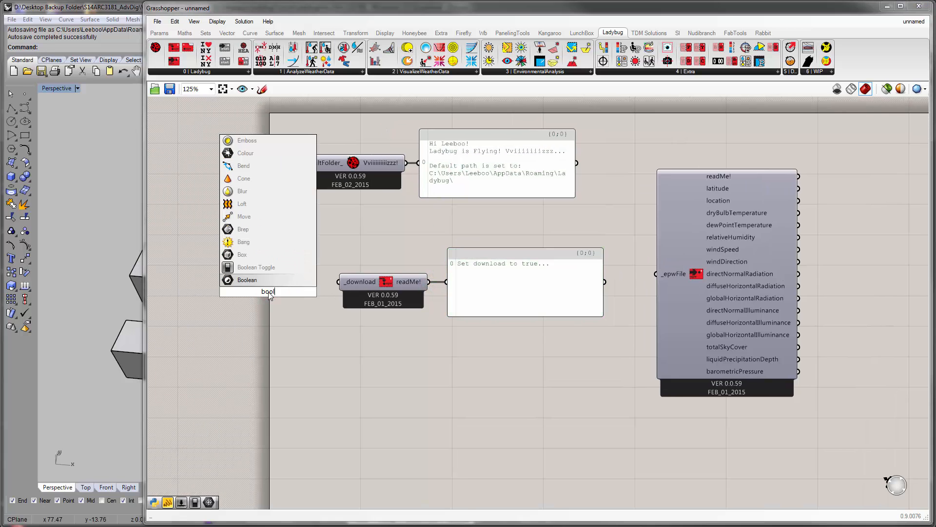
left_click(271, 272)
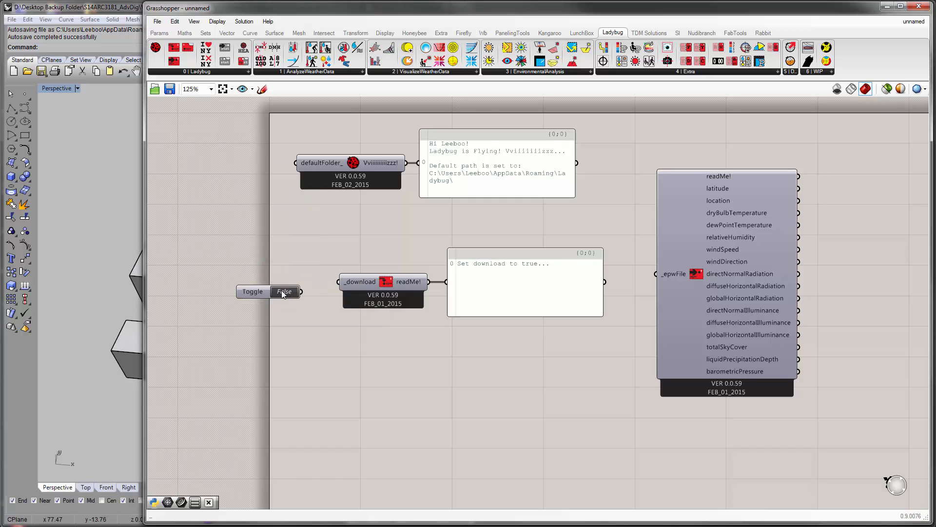
left_click_drag(301, 291, 330, 285)
left_click_drag(273, 290, 295, 281)
left_click(321, 315)
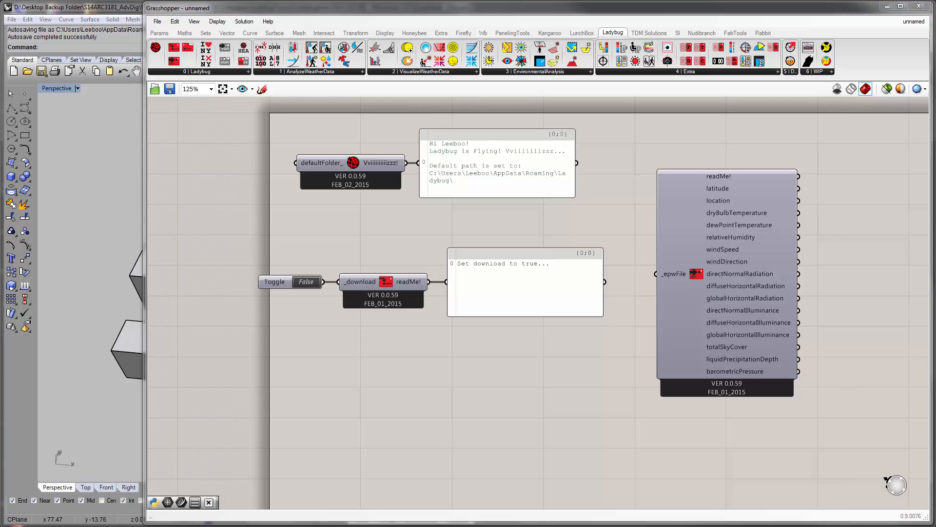
Move the toggle, download component and its panel together slightly up and right, and switch the toggle to True
right_click_drag(435, 422, 299, 280)
left_click_drag(300, 280, 471, 335)
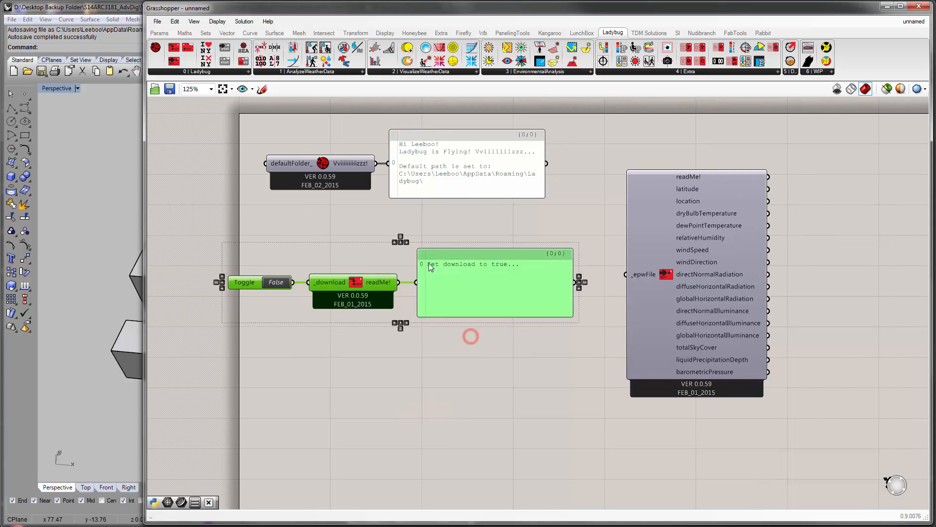
left_click_drag(414, 282, 441, 264)
left_click(338, 317)
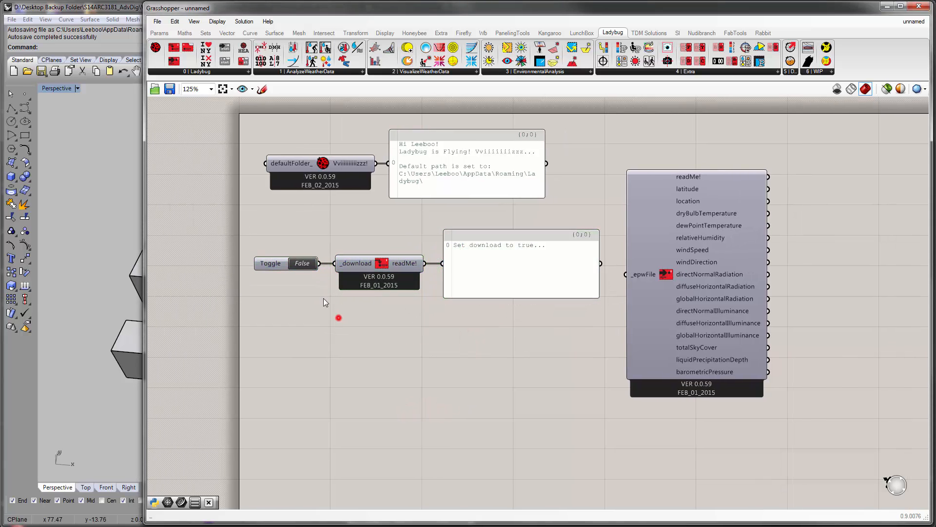
double_click(300, 264)
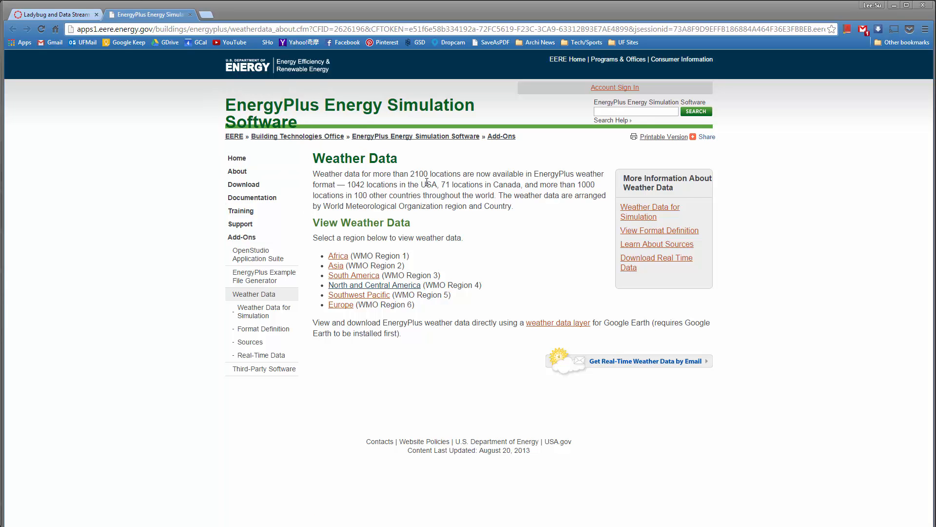
On the EnergyPlus weather data site, open the USA listing under North and Central America and look through Georgia's stations
left_click(380, 285)
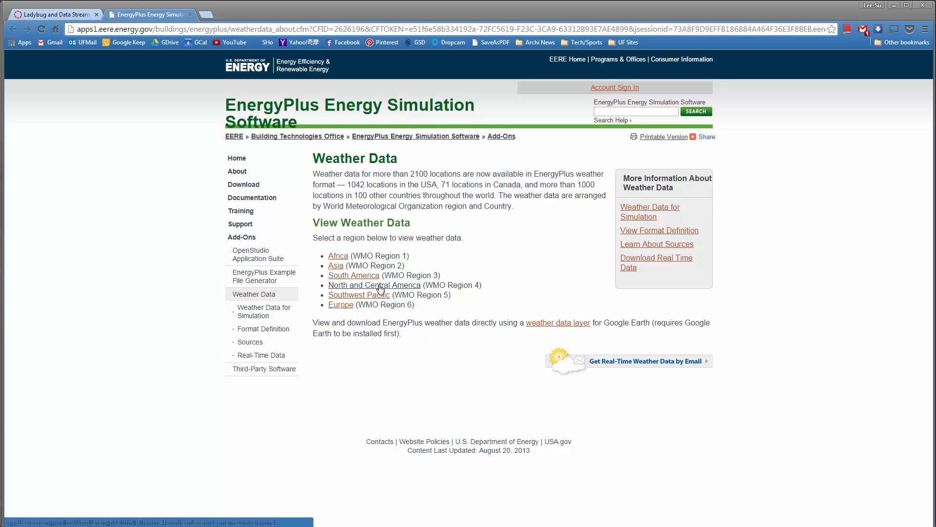
left_click(321, 198)
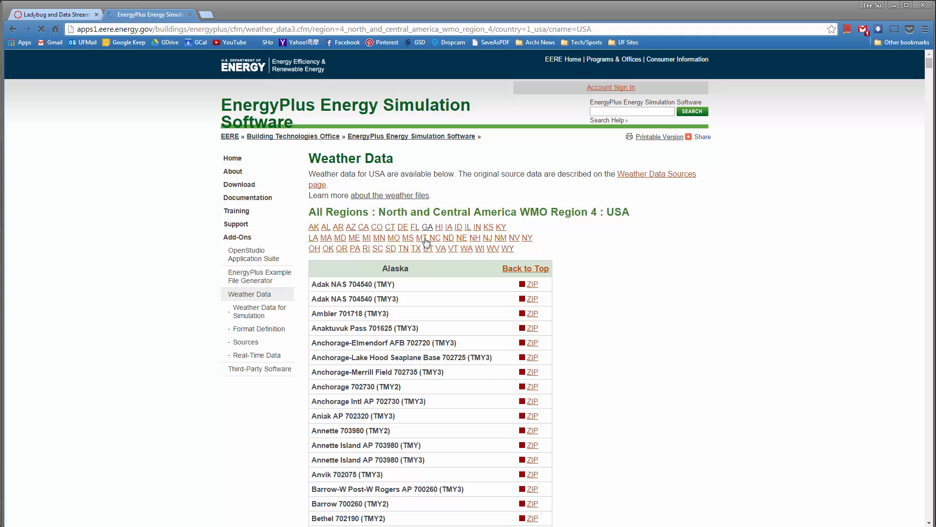
left_click(427, 229)
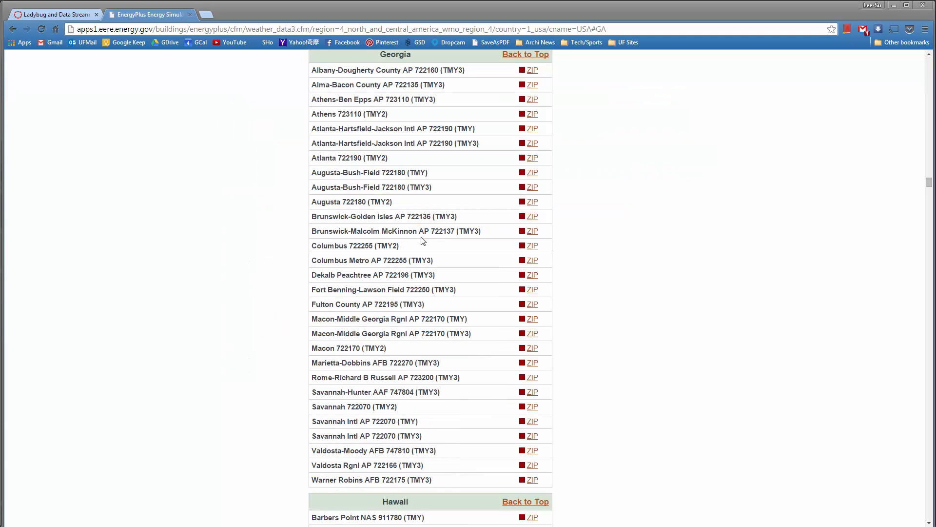
triple_click(332, 409)
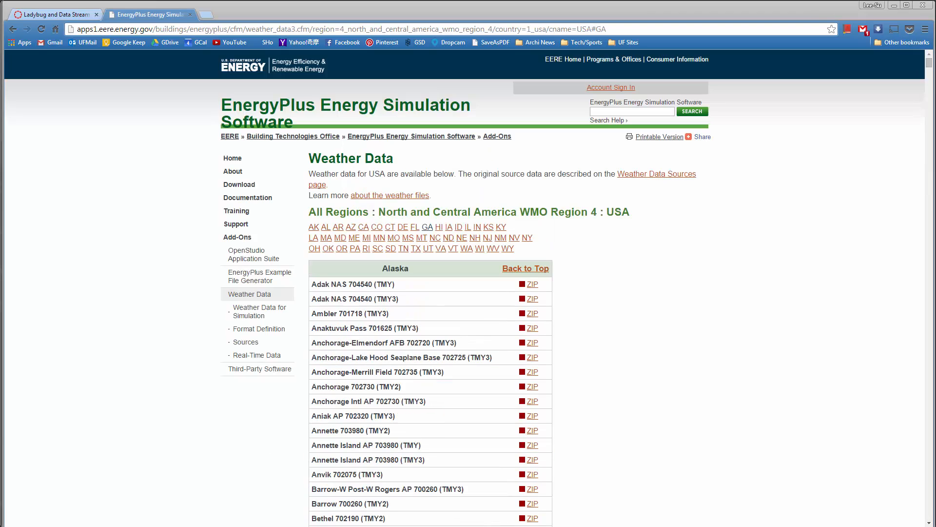
Go to South Carolina's stations and save the Charleston 722080 (TMY2) ZIP file in the Week05 Ladybug folder
left_click(378, 248)
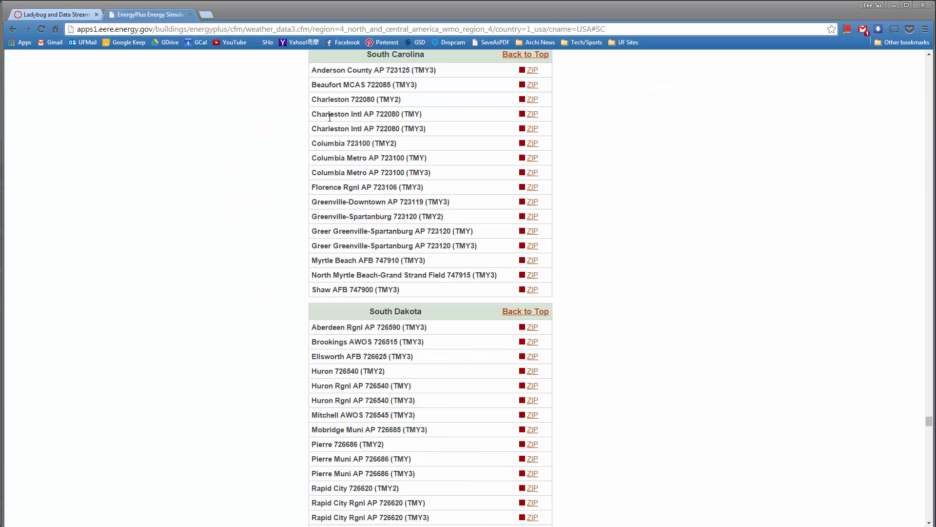
triple_click(359, 100)
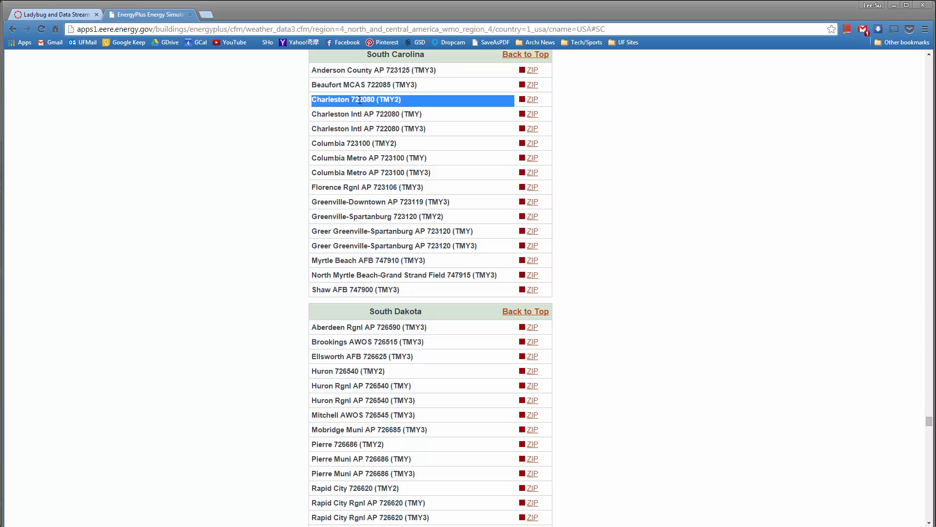
scroll(441, 231, "up", 3)
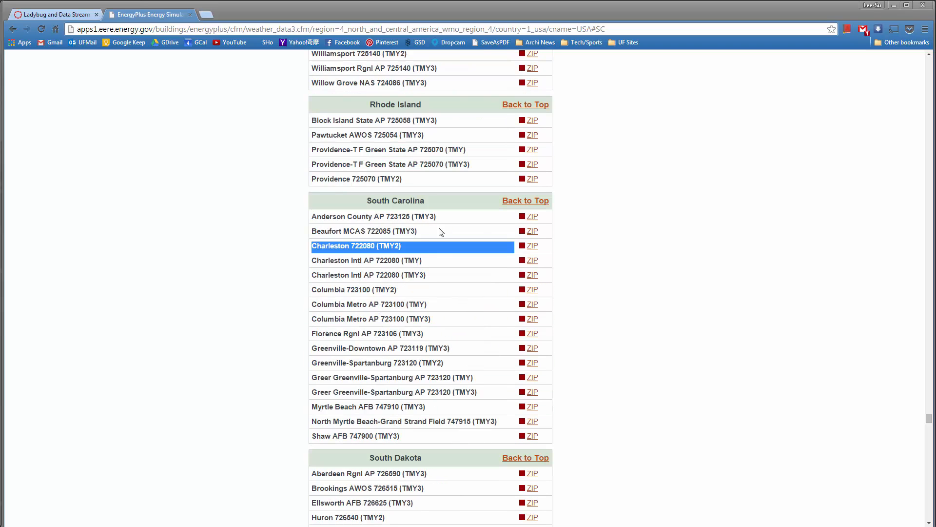
left_click(462, 251)
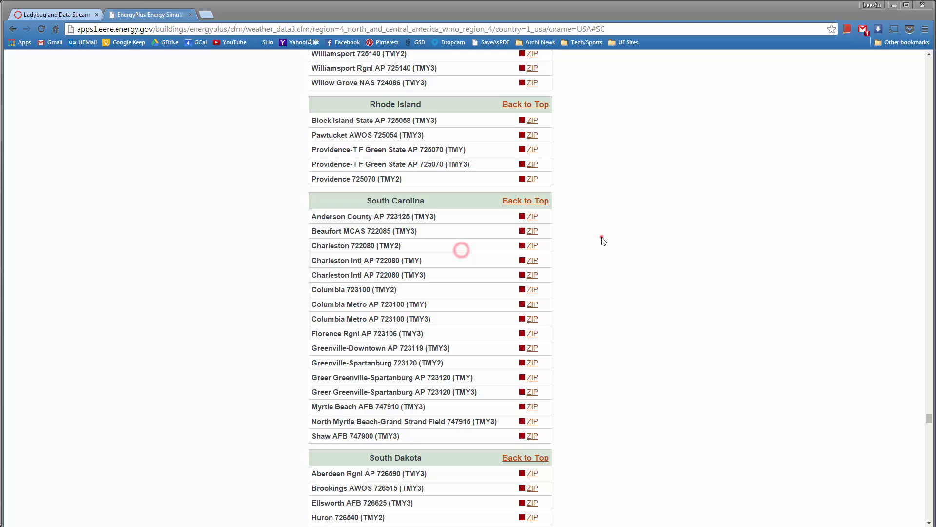
right_click(535, 251)
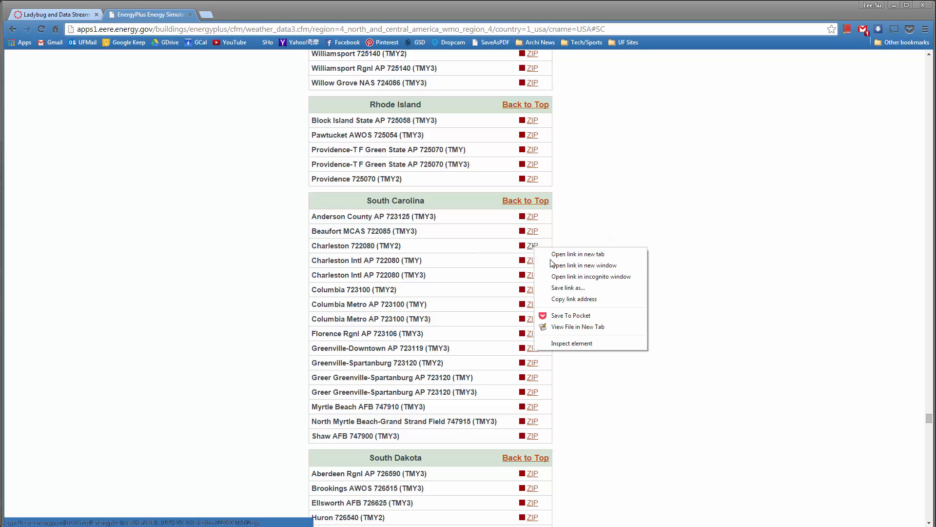
left_click(584, 293)
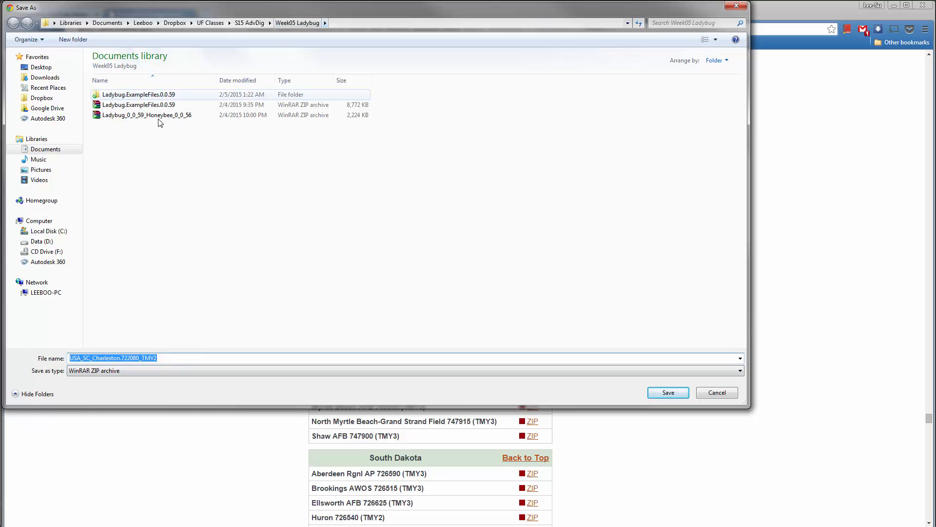
left_click(659, 392)
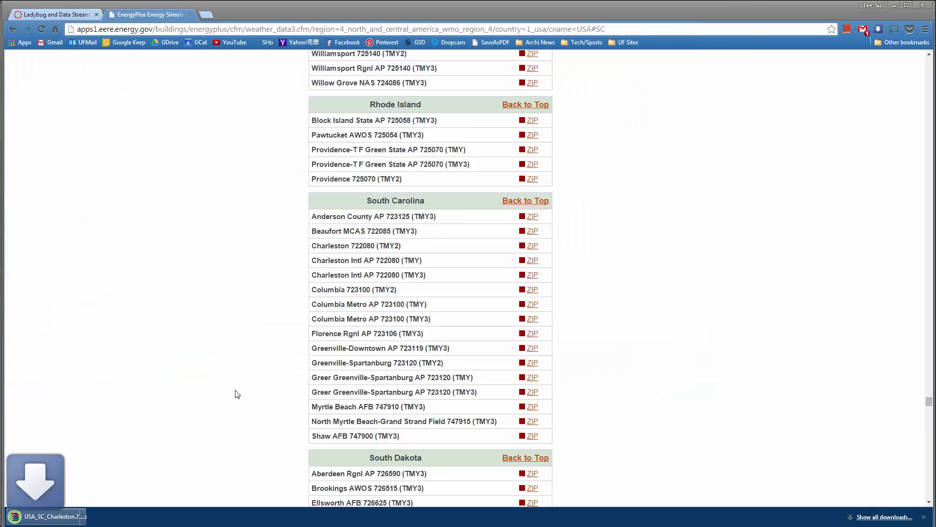
Extract the Charleston .ddy, .epw and .stat files from the downloaded archive into the Week05 Ladybug folder and select the .epw file
left_click(83, 520)
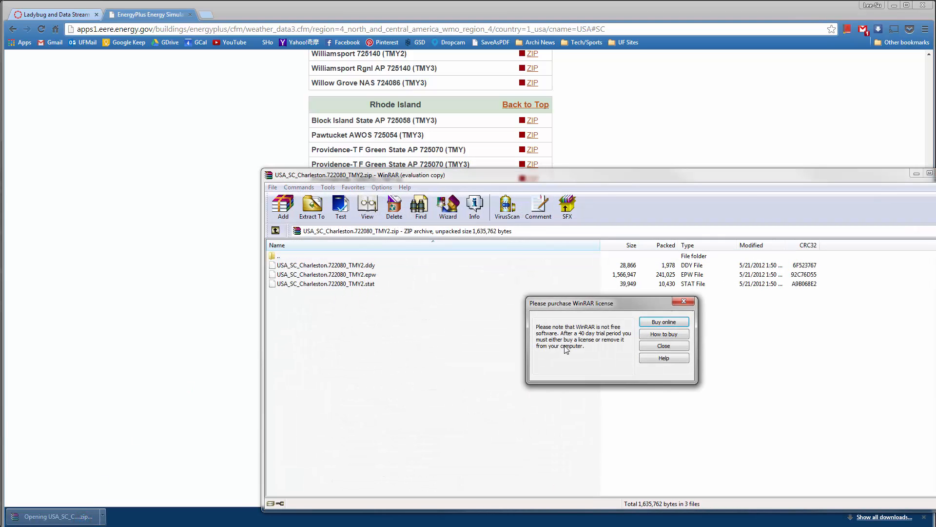
left_click(653, 344)
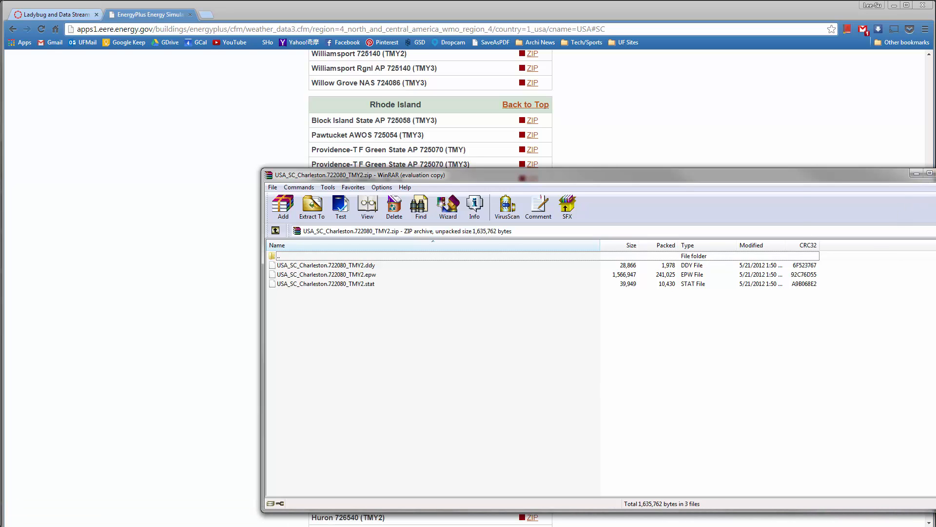
key("alt+Tab")
left_click_drag(788, 176, 935, 213)
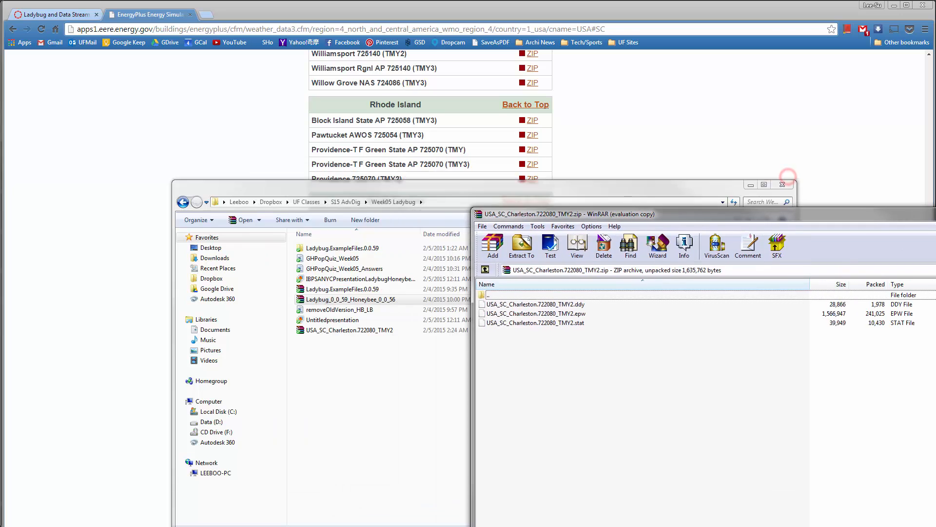
left_click_drag(644, 395, 556, 303)
left_click_drag(559, 310, 413, 407)
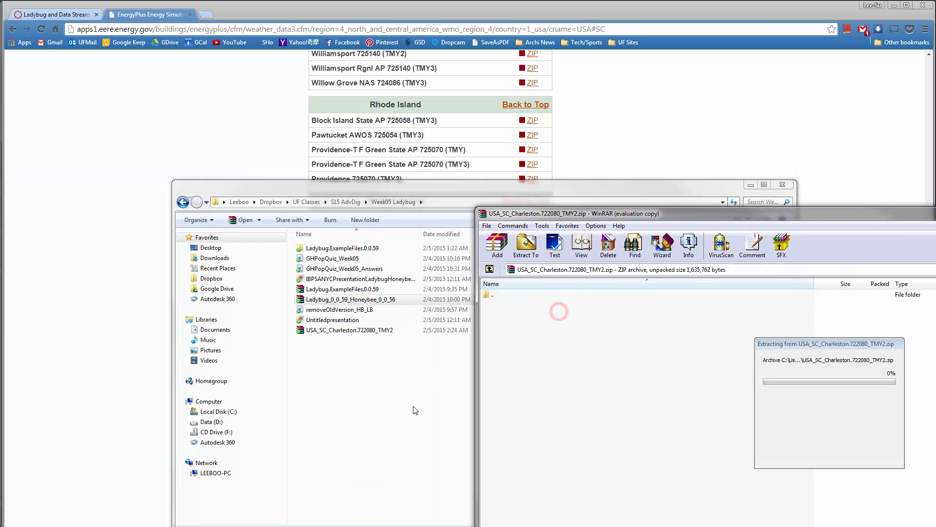
key("alt+F4")
left_click(537, 441)
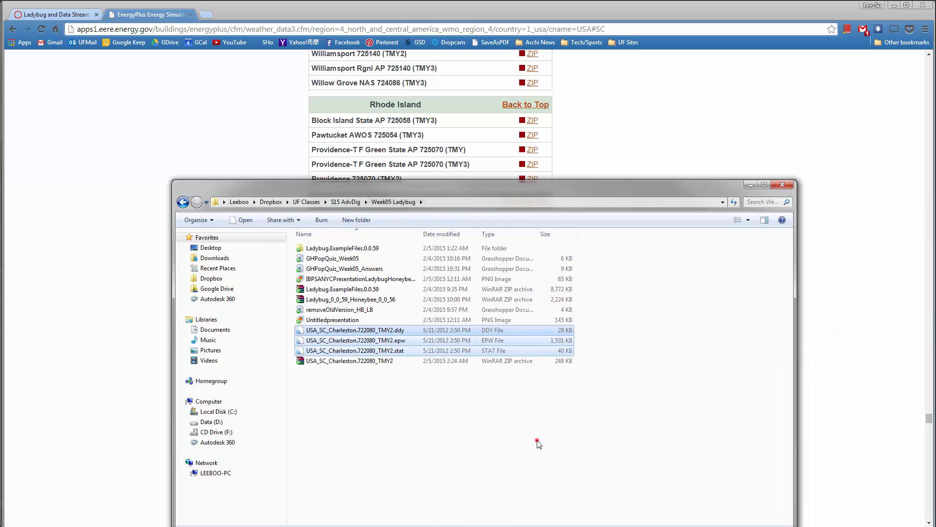
left_click(393, 334)
left_click(395, 340)
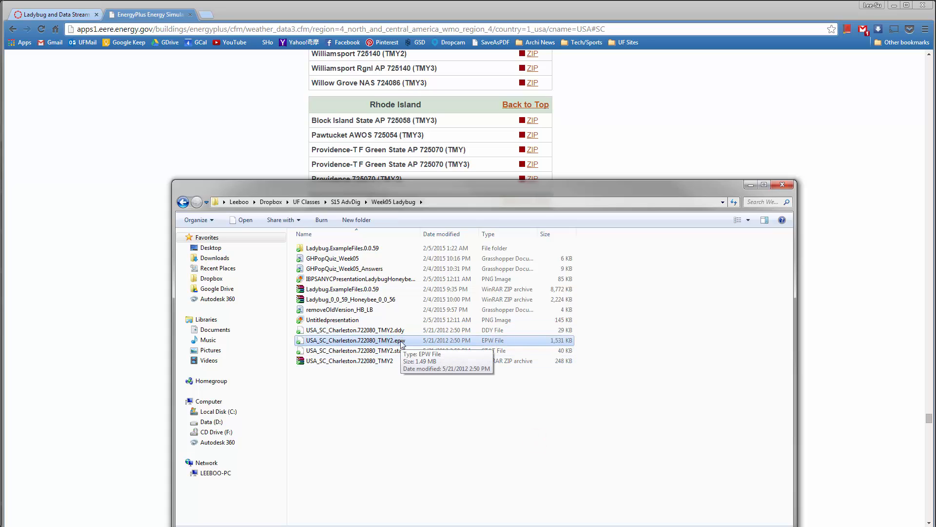
Switch back to Grasshopper, group the toggle, download component and its panel, and move the group slightly down
left_click(467, 497)
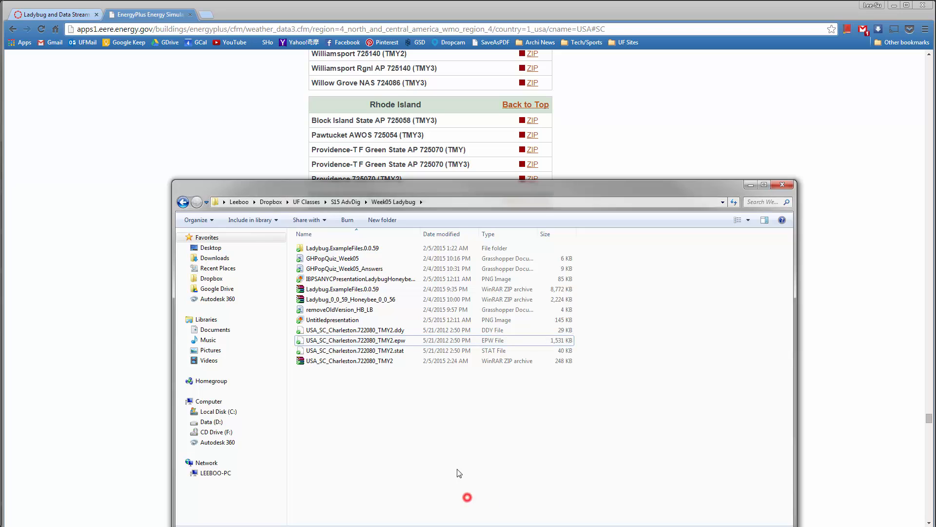
left_click(751, 185)
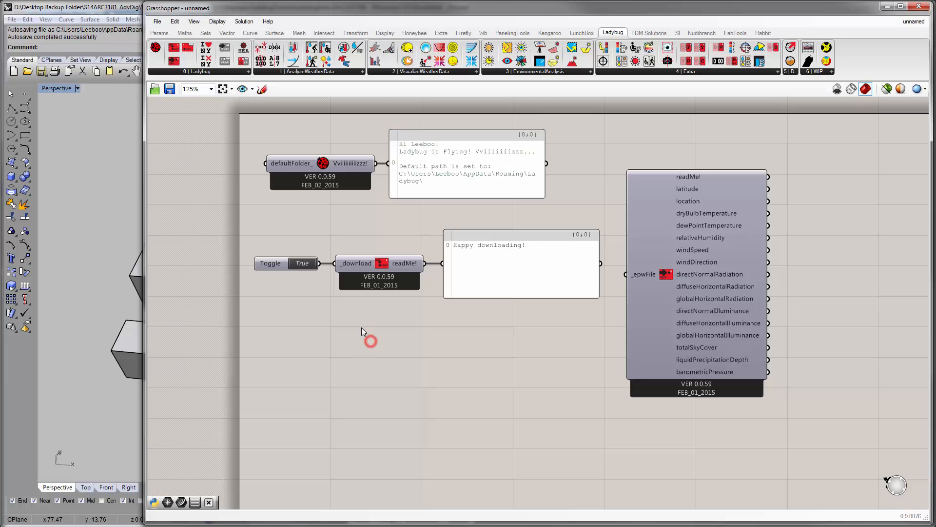
right_click_drag(362, 327, 342, 291)
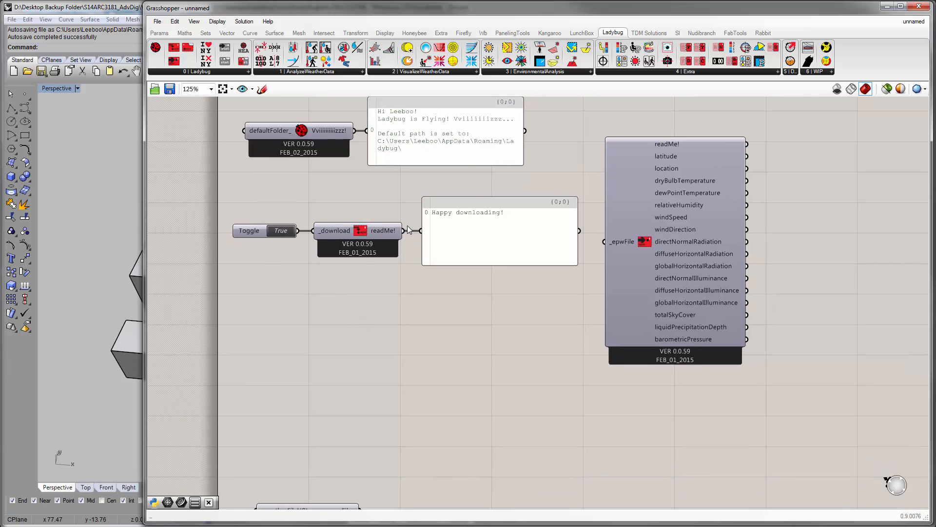
left_click_drag(498, 281, 235, 215)
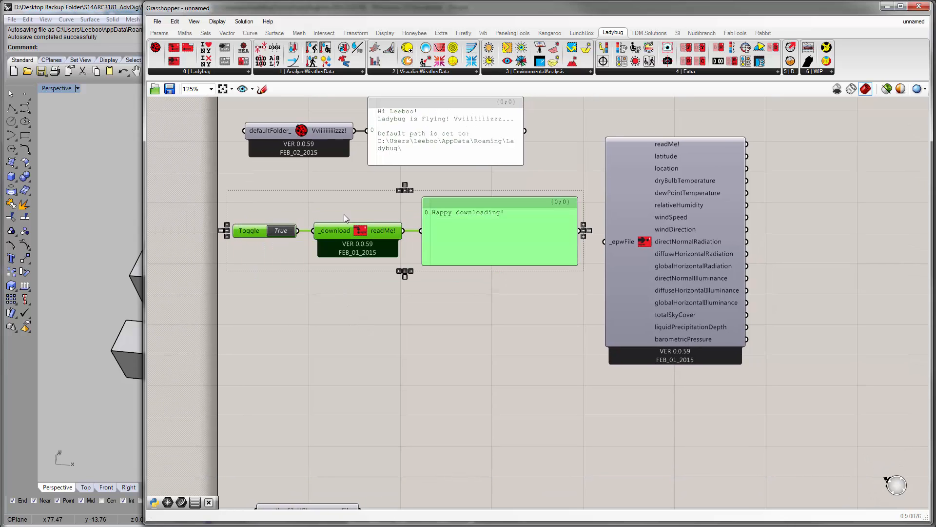
key("ctrl+g")
left_click_drag(353, 205, 357, 239)
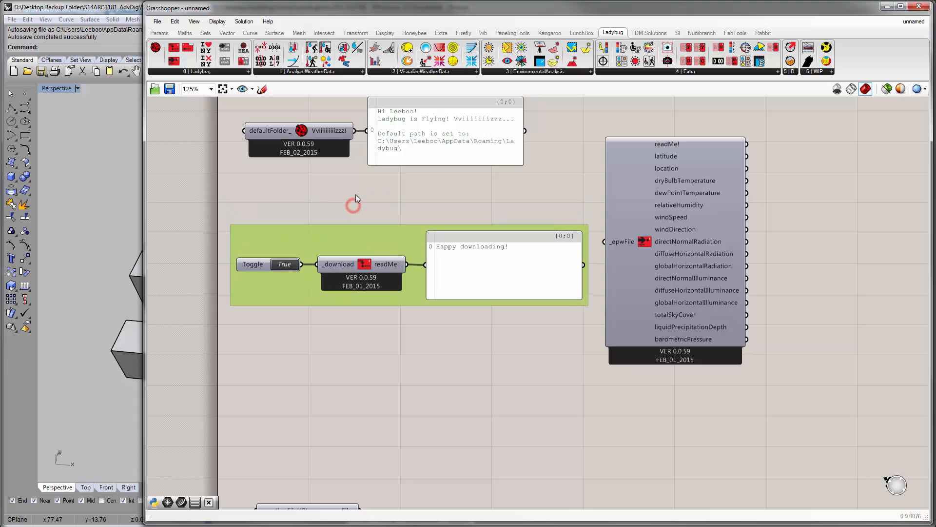
Group the Ladybug component with its message panel
left_click(357, 194)
right_click_drag(380, 195, 383, 237)
left_click_drag(418, 226, 314, 146)
key("ctrl+g")
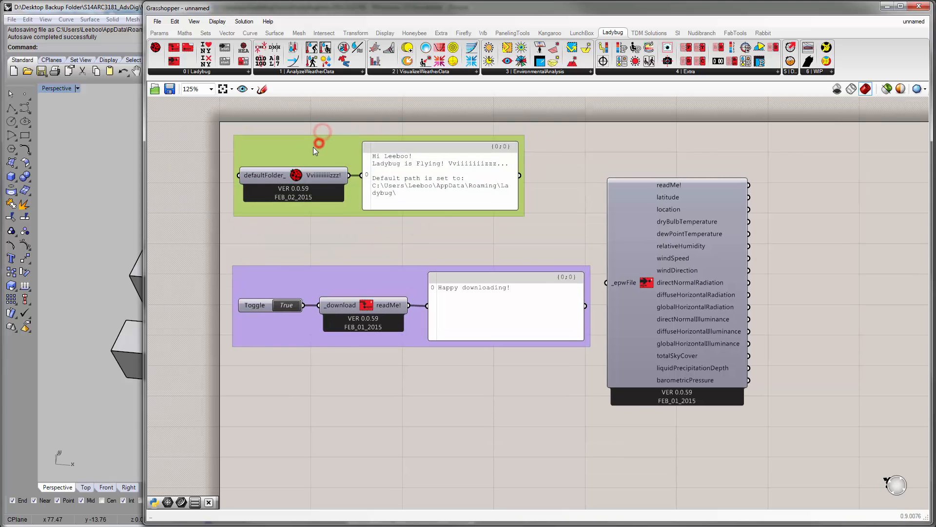
Add a Ladybug_Open EPW Weather File component and place it just below the download group
left_click(236, 71)
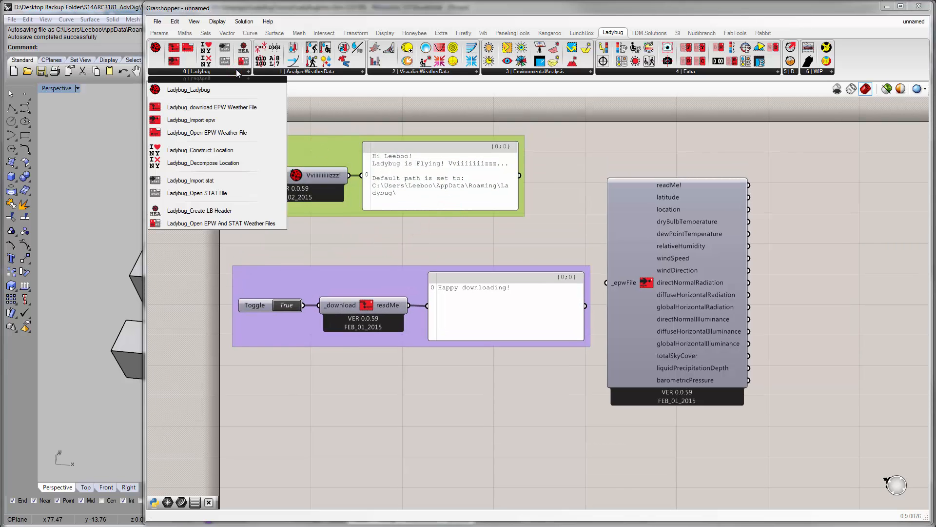
left_click_drag(217, 132, 354, 400)
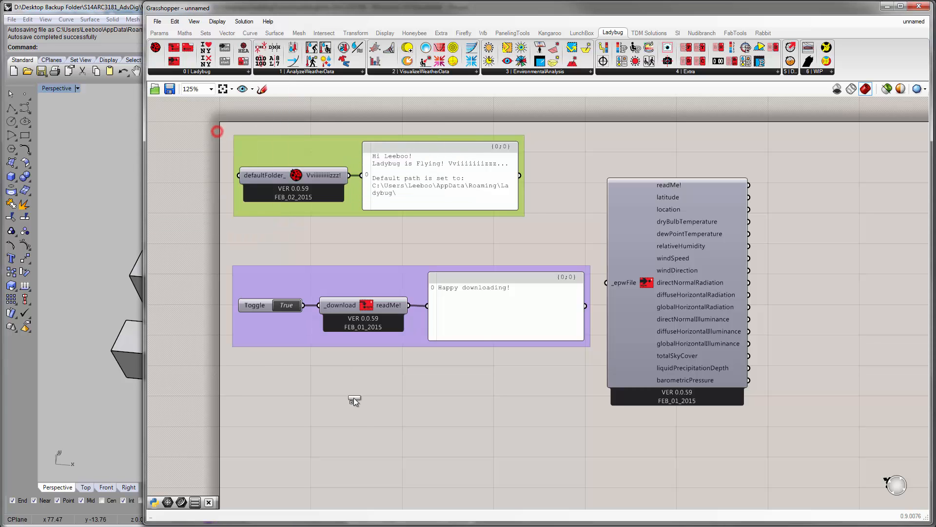
left_click(361, 423)
right_click_drag(394, 404, 384, 212)
left_click_drag(358, 231, 458, 234)
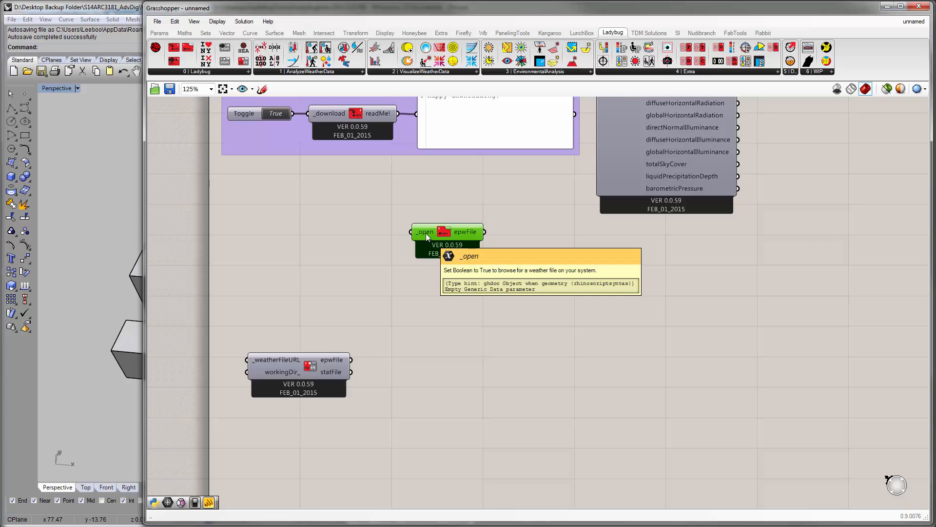
left_click_drag(440, 233, 350, 190)
right_click_drag(298, 154, 337, 208)
Duplicate the download toggle, connect the copy to the _open input of the Open EPW component and set it to False
left_click(280, 172)
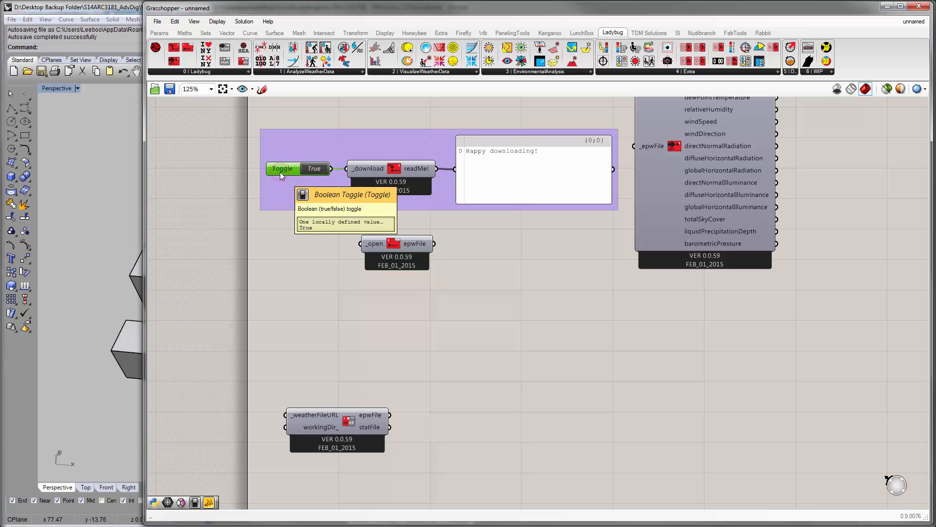
key("ctrl+c")
key("ctrl+v")
left_click_drag(299, 173, 369, 246)
left_click(317, 242)
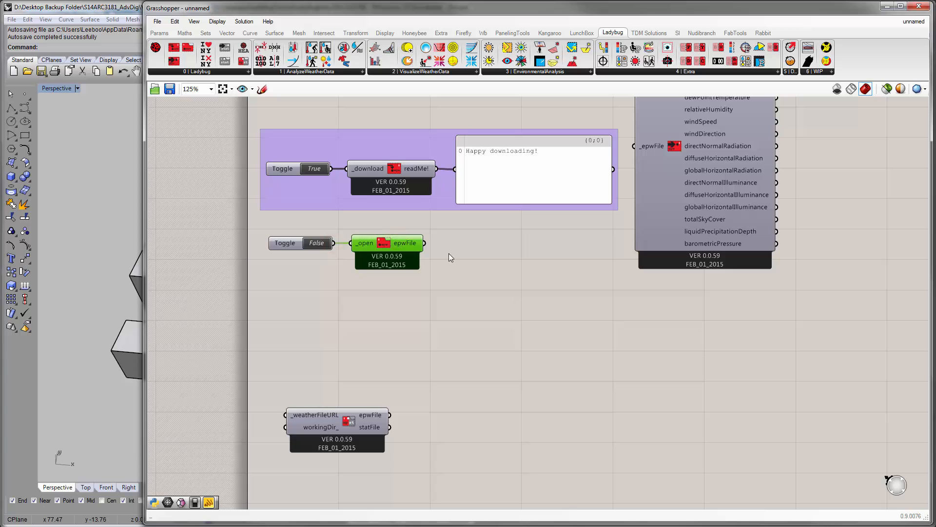
Duplicate the download panel, connect the epwFile output to the copy, and shift the whole open row slightly down
left_click(486, 254)
left_click(487, 190)
left_click_drag(507, 186, 516, 261, "alt")
left_click_drag(425, 244, 484, 241)
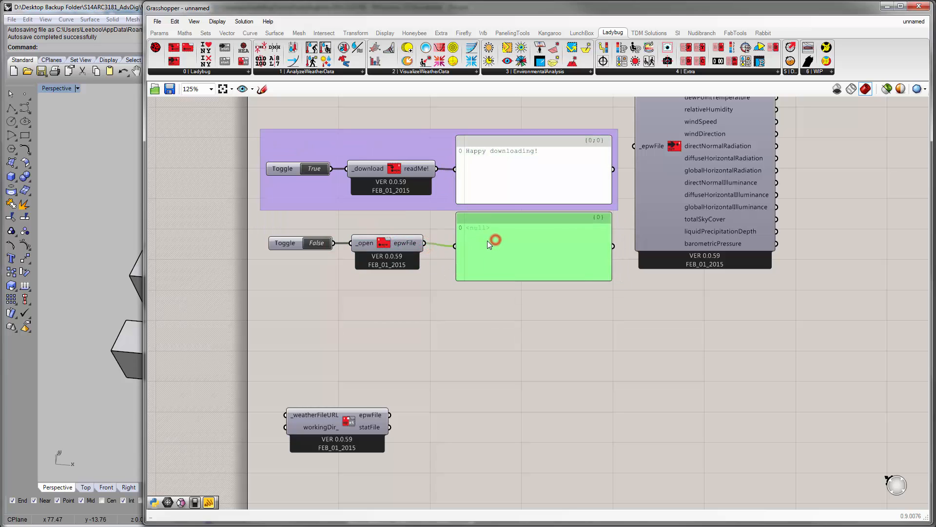
left_click(521, 306)
left_click_drag(347, 253, 363, 262)
left_click(332, 234)
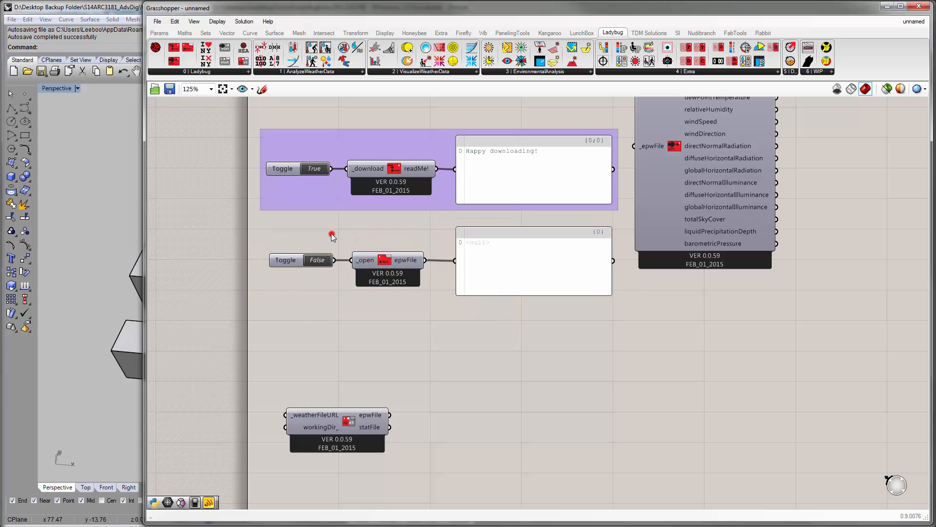
Set the _open toggle to True and load USA_SC_Charleston.722080_TMY2.epw from Dropbox > UF Classes > S15 AdvDig > Week05 Ladybug
left_click(318, 260)
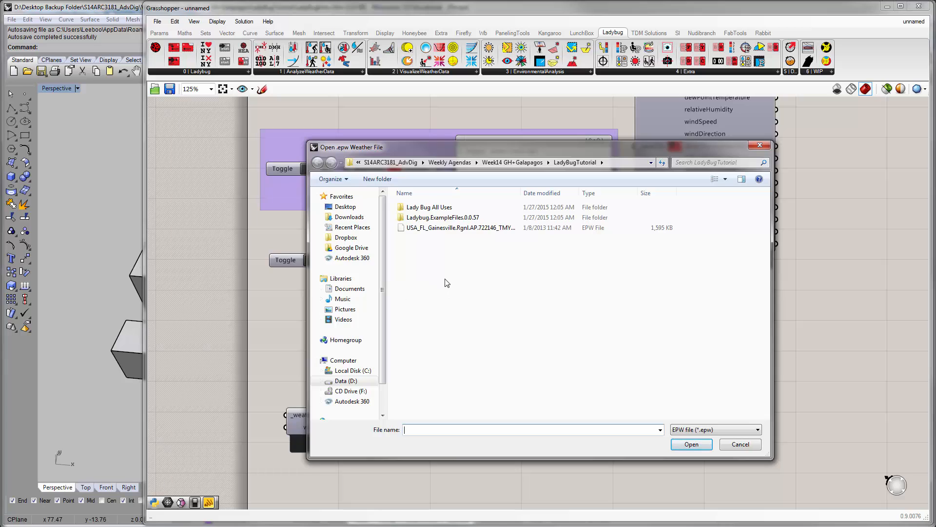
left_click(346, 237)
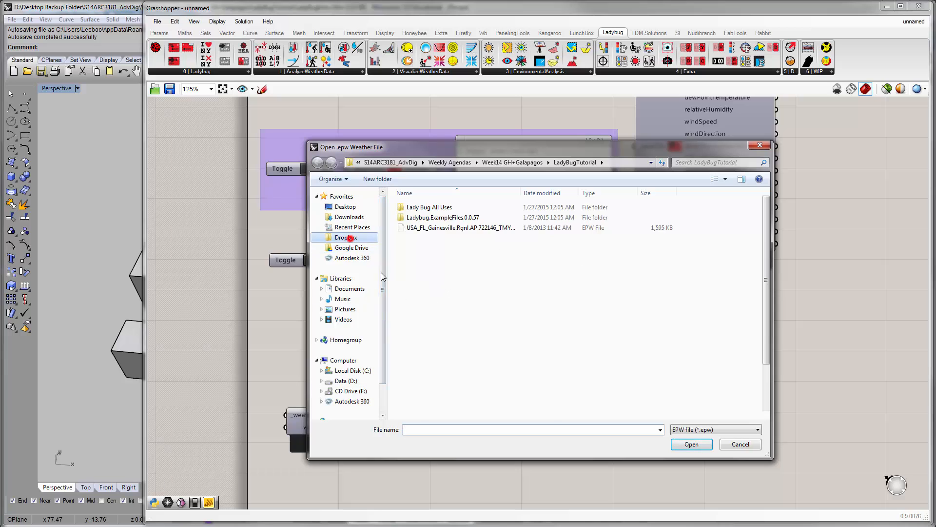
left_click(439, 393)
scroll(439, 390, "down", 2)
double_click(437, 386)
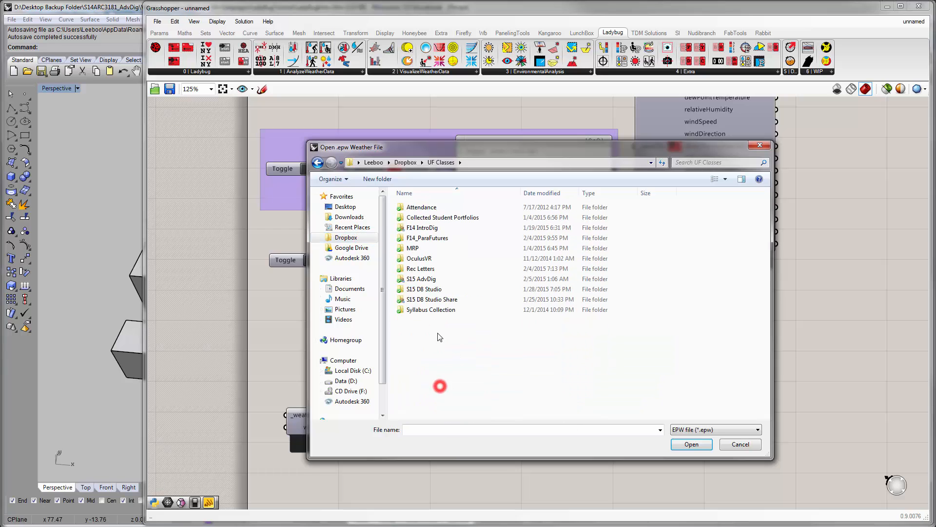
double_click(439, 286)
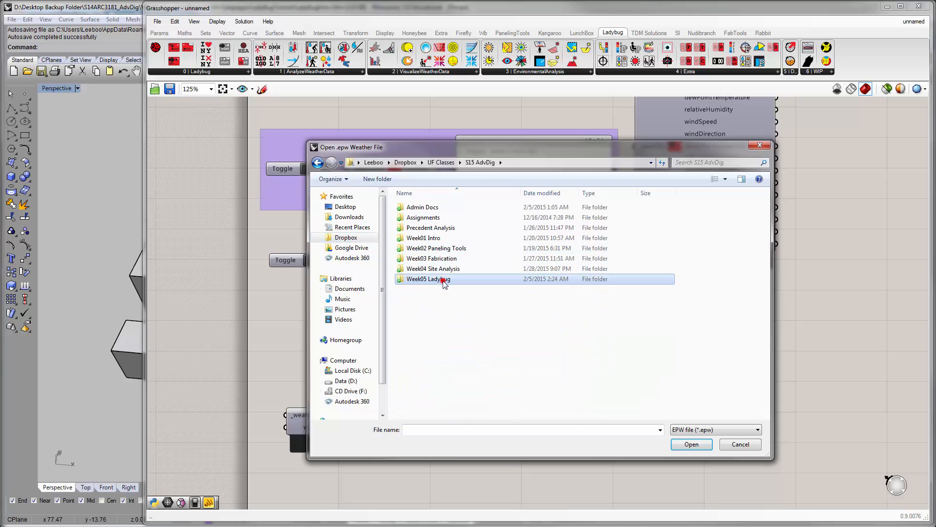
double_click(440, 279)
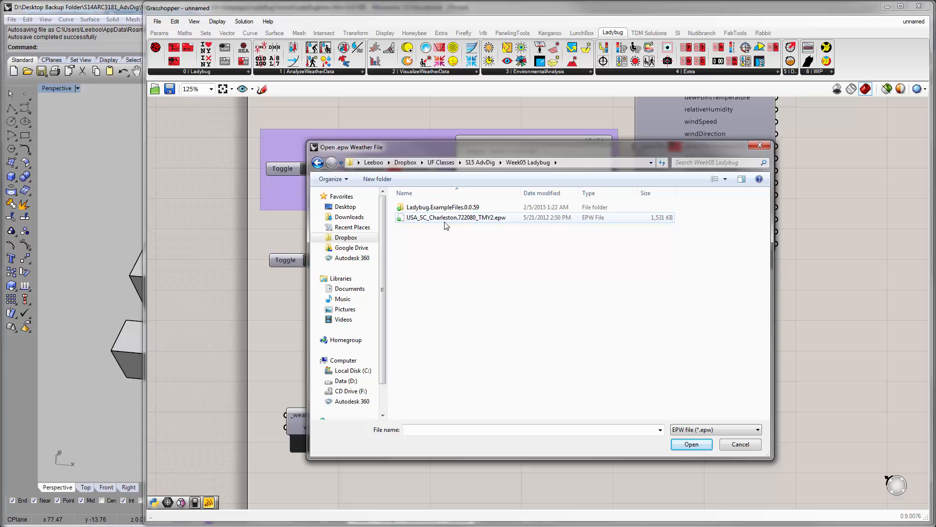
left_click(457, 220)
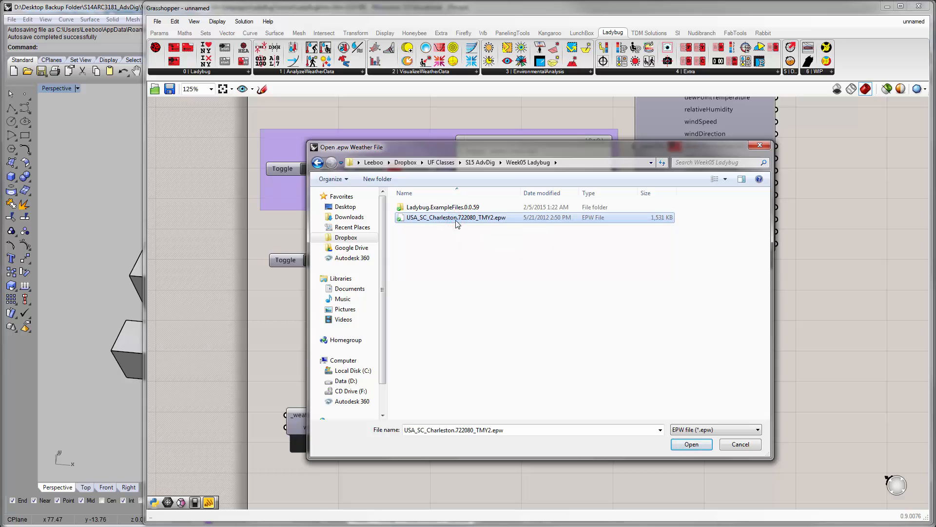
left_click(693, 444)
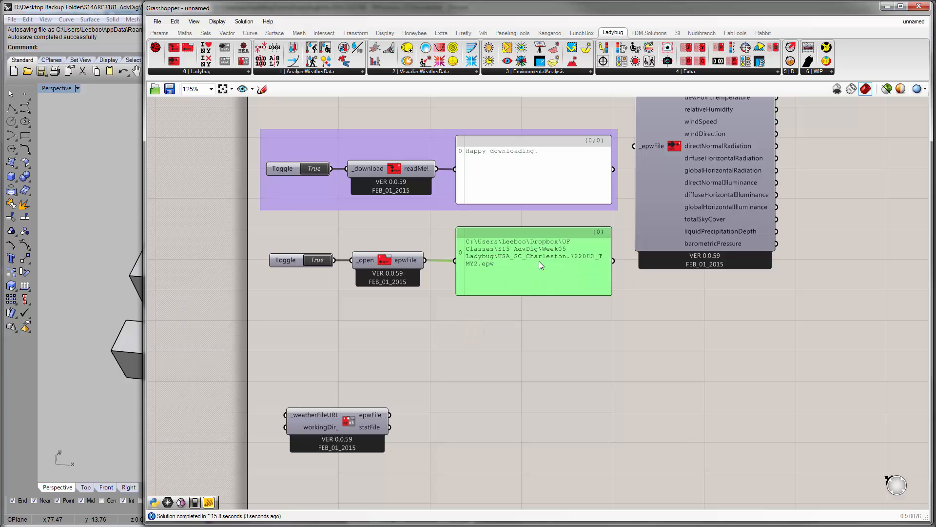
Move the download group up so it sits directly beneath the Ladybug group
left_click(456, 338)
right_click_drag(412, 295, 404, 340)
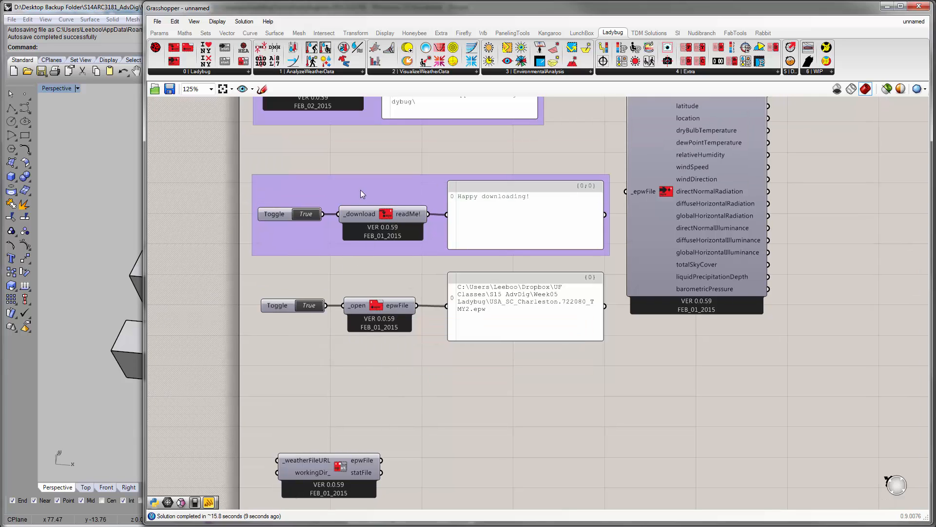
right_click_drag(360, 193, 395, 272)
left_click_drag(395, 271, 394, 233)
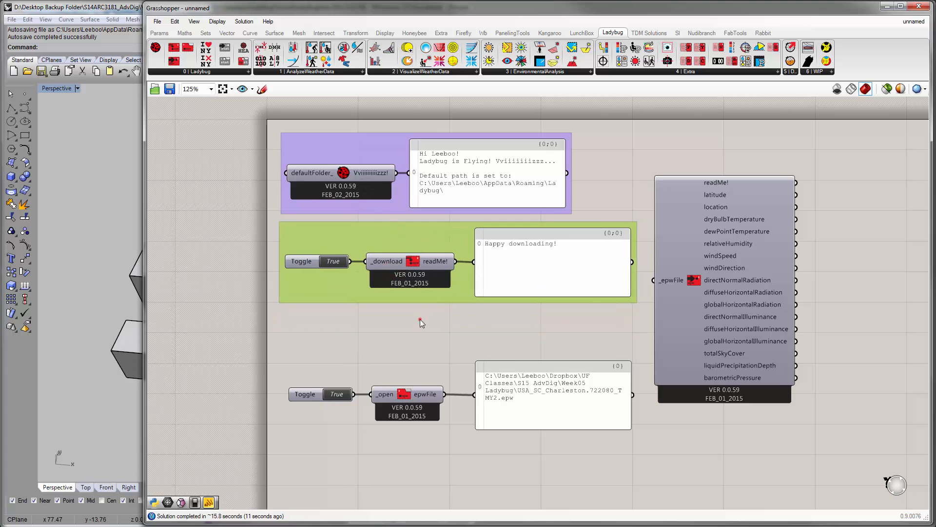
Group the open toggle, Open EPW component and file path panel, and move the group up beneath the download group
left_click(419, 318)
left_click_drag(562, 488, 342, 406)
key("ctrl+g")
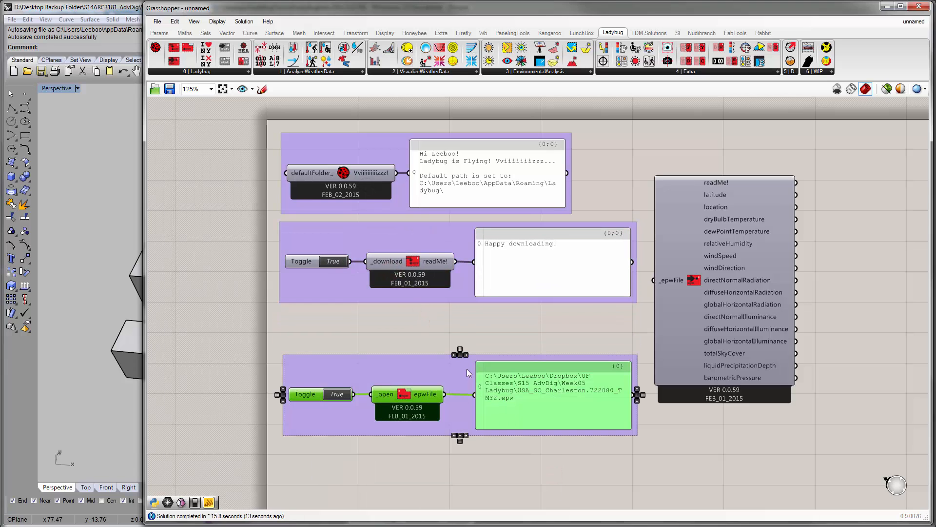
left_click(442, 328)
left_click_drag(430, 361, 427, 318)
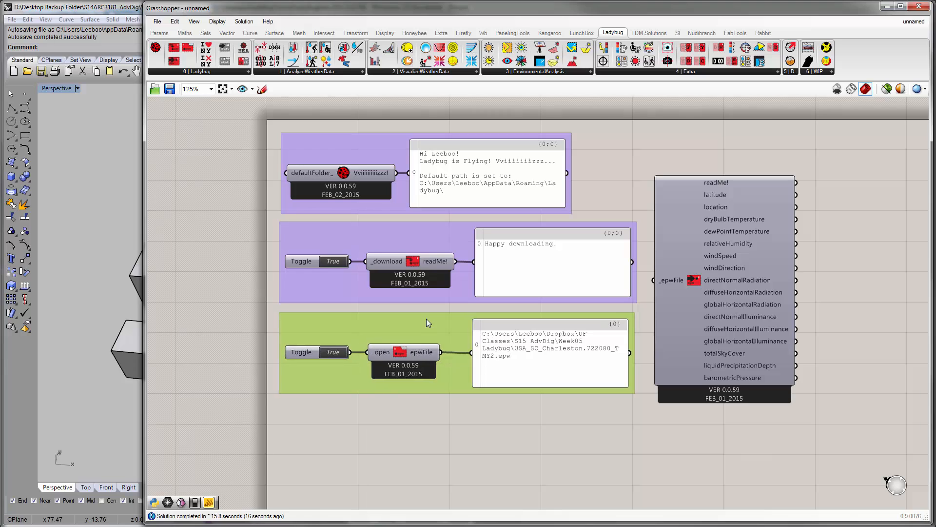
Move the import EPW component farther right, away from the grouped components
left_click(540, 432)
right_click_drag(561, 432, 499, 317)
left_click_drag(677, 226, 786, 206)
right_click_drag(583, 268, 618, 301)
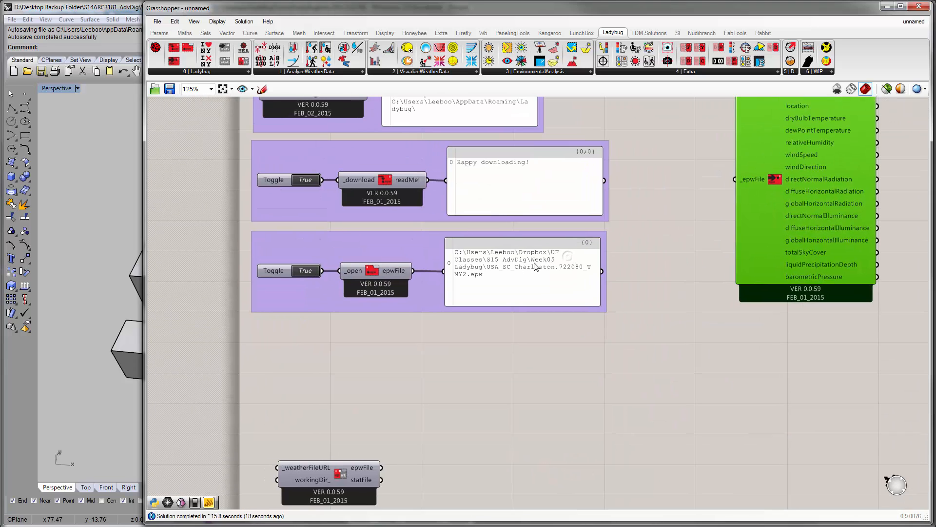
left_click(535, 268)
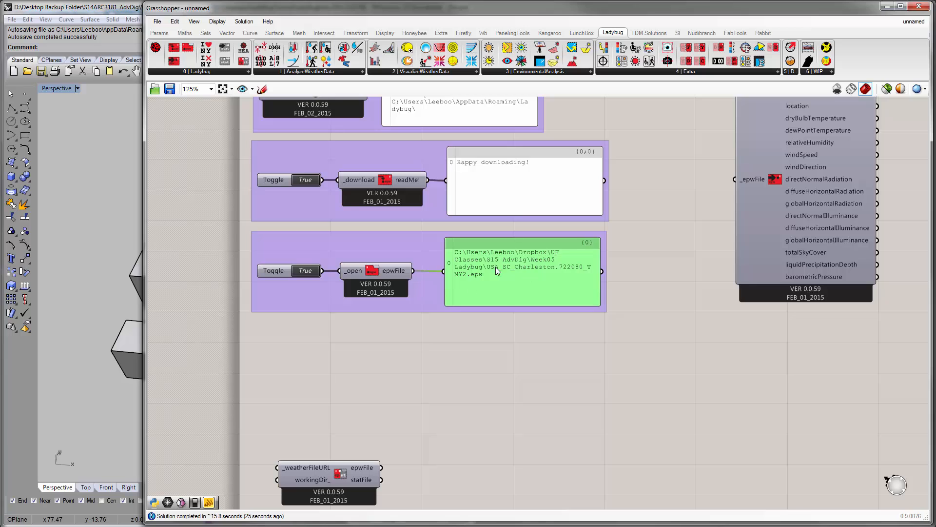
left_click(478, 349)
right_click_drag(487, 303, 480, 315)
left_click(490, 299)
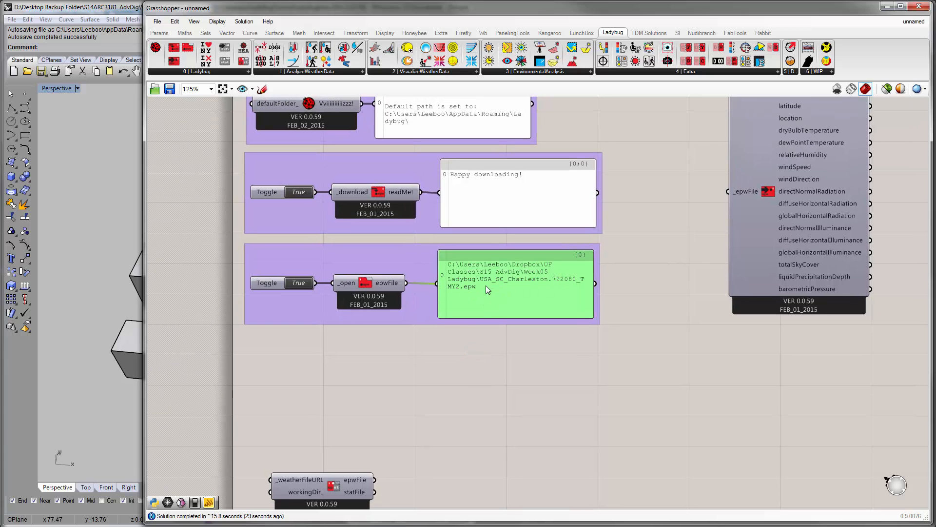
Move the Open EPW and STAT component beneath the open group and connect its epwFile output to a copy of the file path panel
right_click_drag(390, 348, 381, 310)
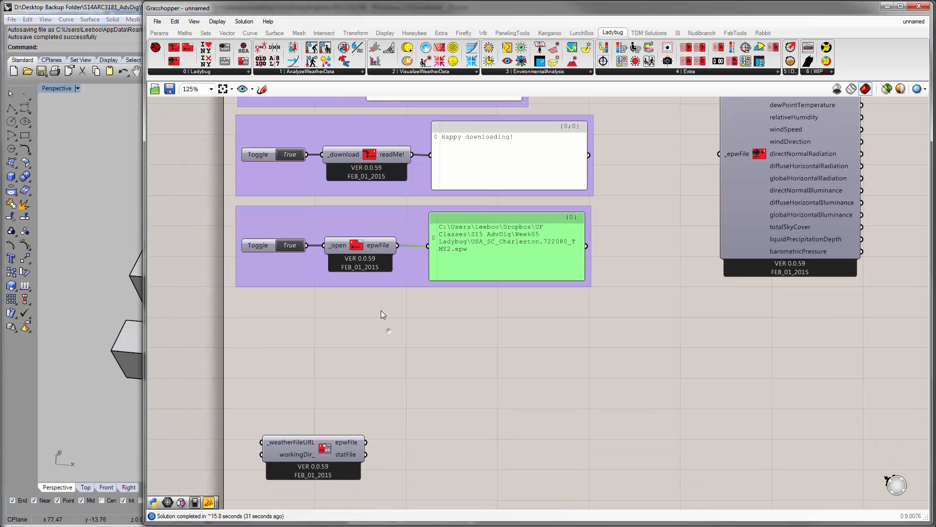
left_click_drag(329, 449, 420, 364)
left_click(351, 332)
left_click(515, 265)
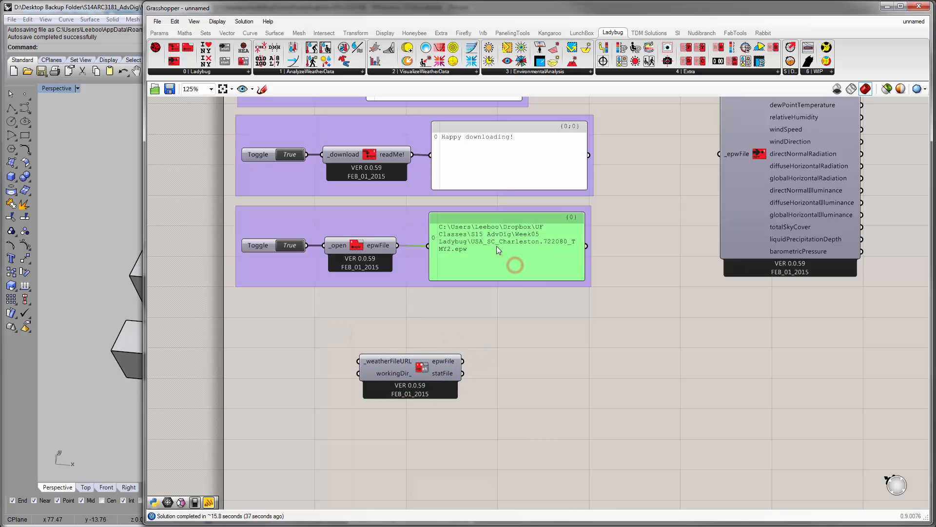
left_click_drag(492, 253, 556, 372, "alt")
left_click_drag(465, 362, 489, 360)
mouse_move(427, 367)
left_mouse_down()
mouse_move(432, 356)
mouse_move(446, 368)
left_mouse_up()
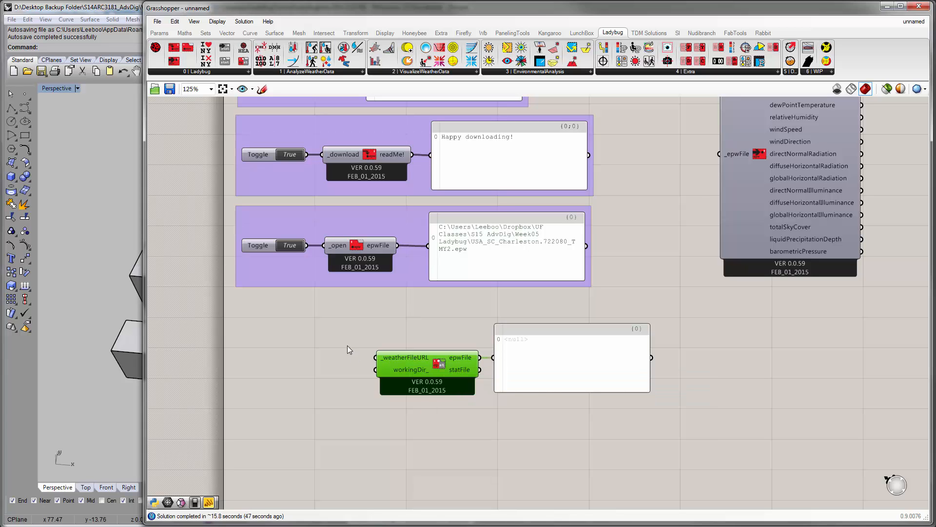
Switch to the browser's weather data page and copy the ZIP link address for Savannah 722070 (TMY2) under Georgia
mouse_move(408, 357)
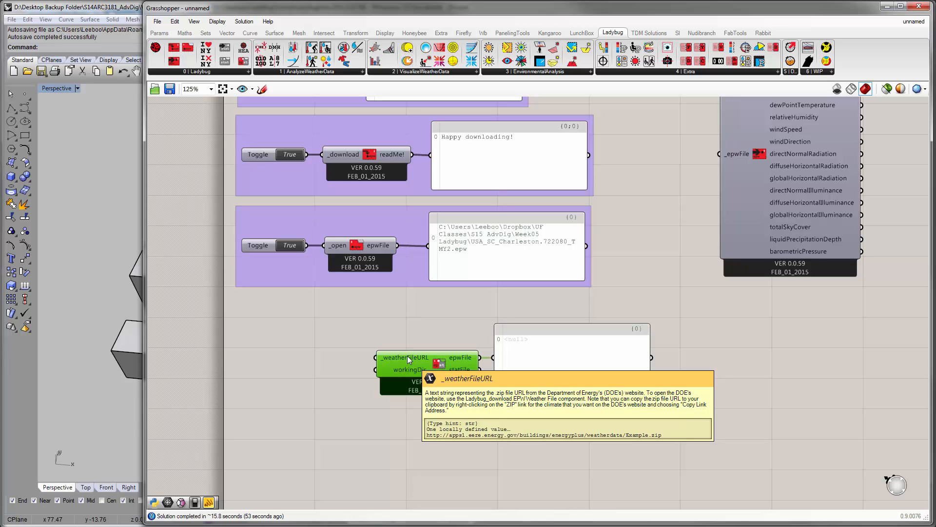
left_click(342, 334)
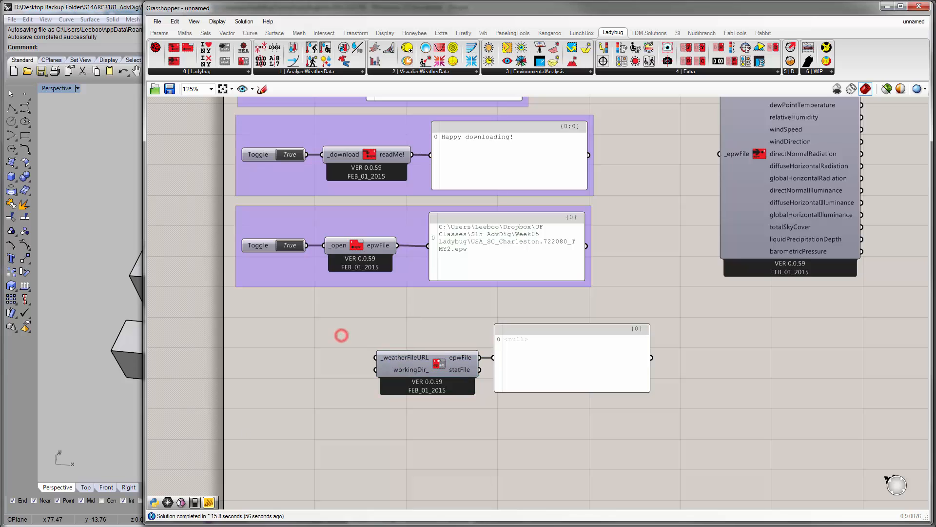
key("alt+Tab")
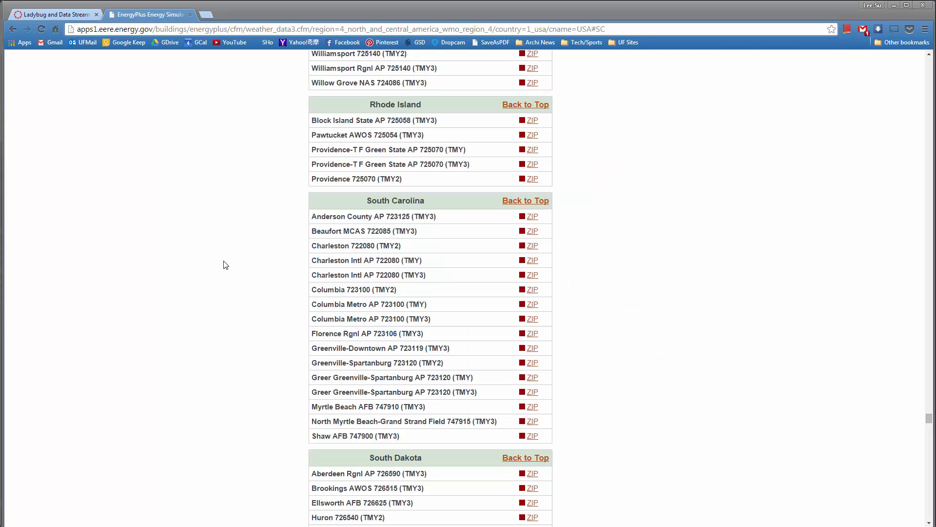
left_click(624, 222)
left_click_drag(928, 418, 919, 64)
left_click(427, 228)
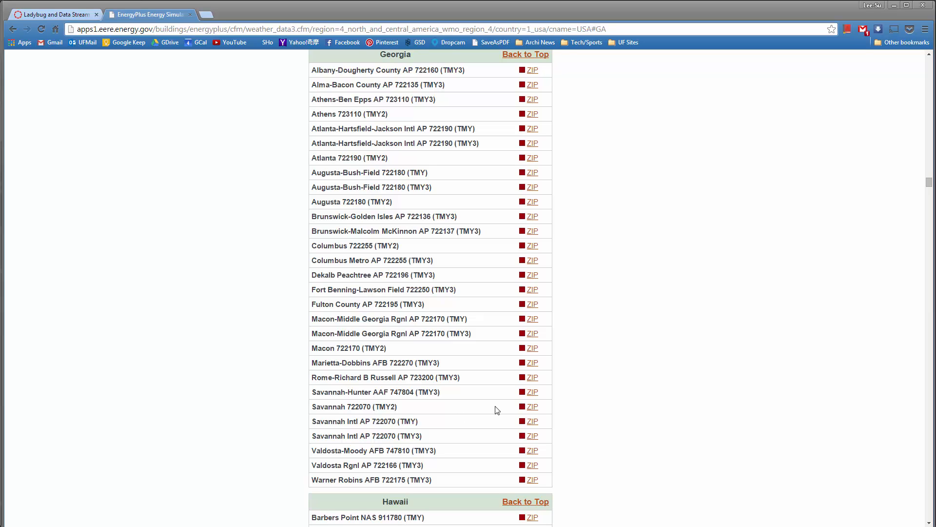
right_click(533, 408)
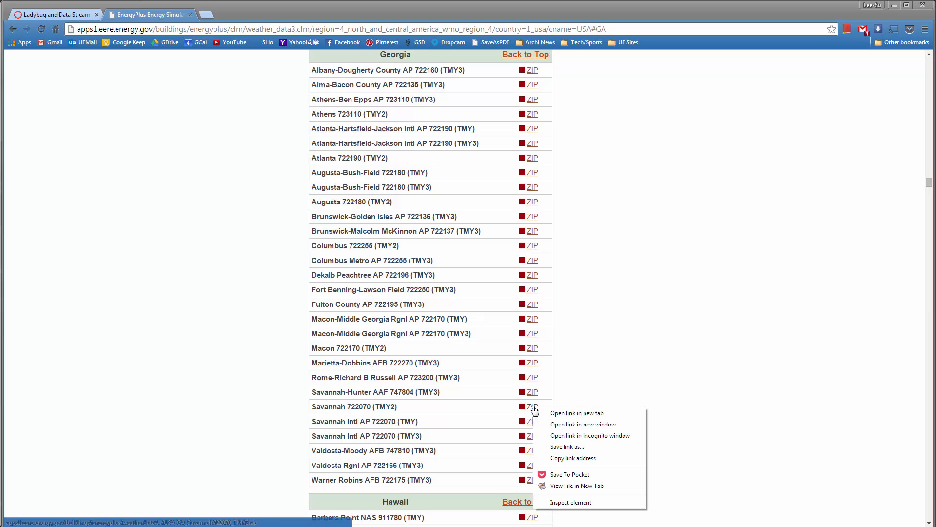
left_click(570, 460)
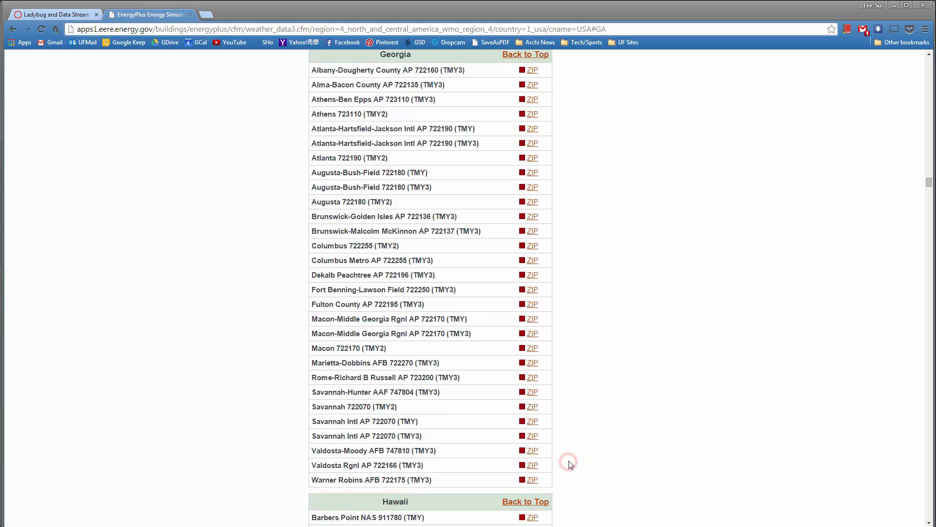
Return to Grasshopper and add a panel beside the Open EPW and STAT component containing the copied USA_GA_Savannah.722070_TMY2.zip link
left_click(893, 5)
left_click(327, 341)
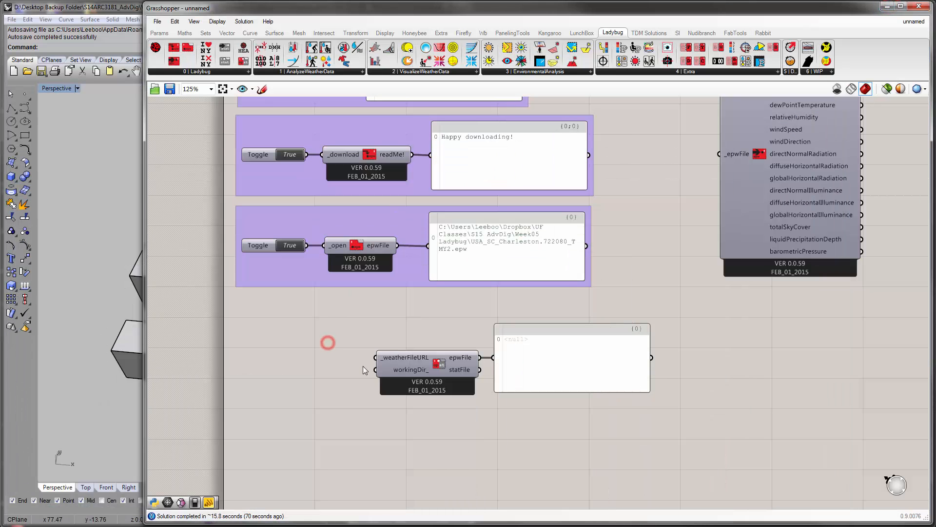
double_click(280, 349)
type("//")
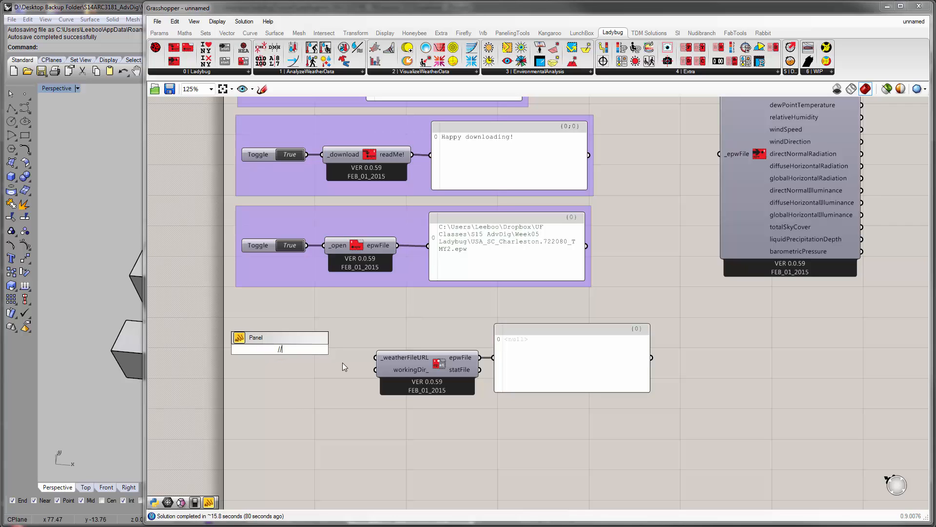
key("Return")
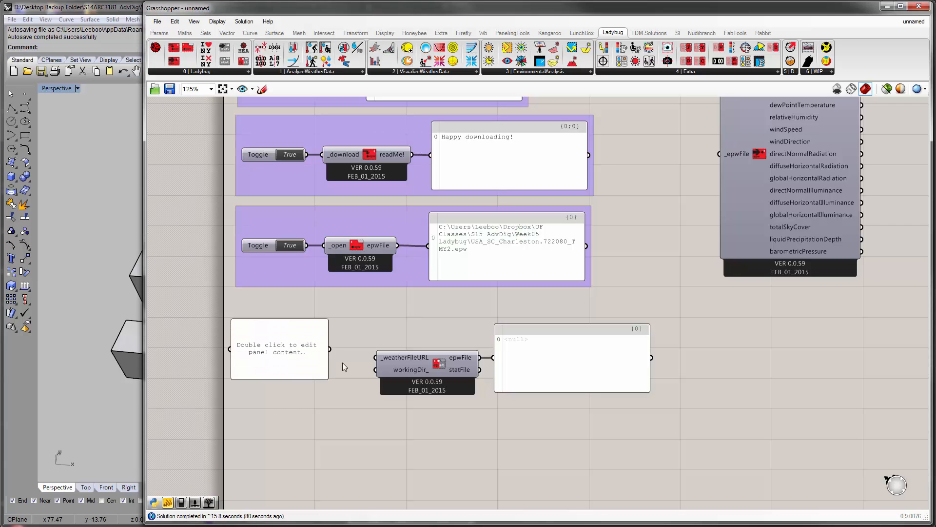
double_click(278, 354)
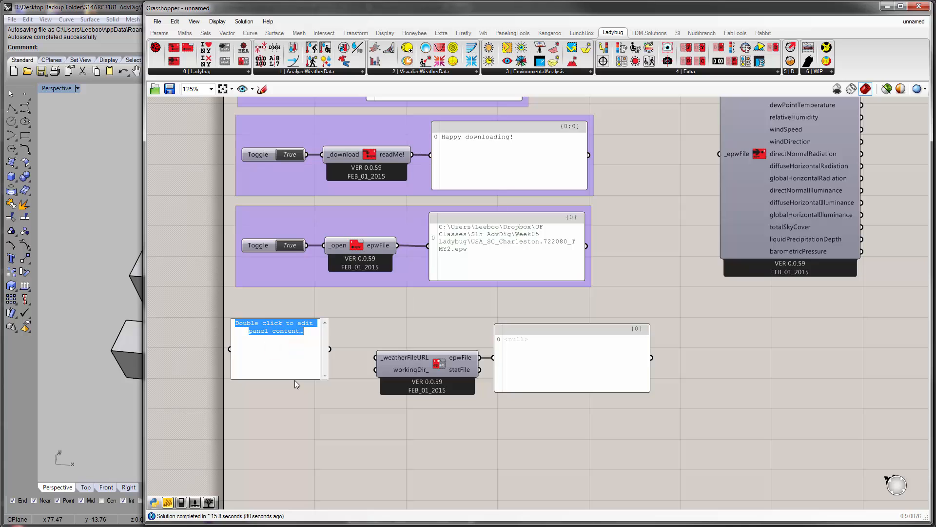
type("http://apps1.eere.energy.gov/buildings/energyplus/weatherdata/4_north_and_central_america_wmo_region_4/1_usa/USA_GA_Savannah.722070_TMY2.zip")
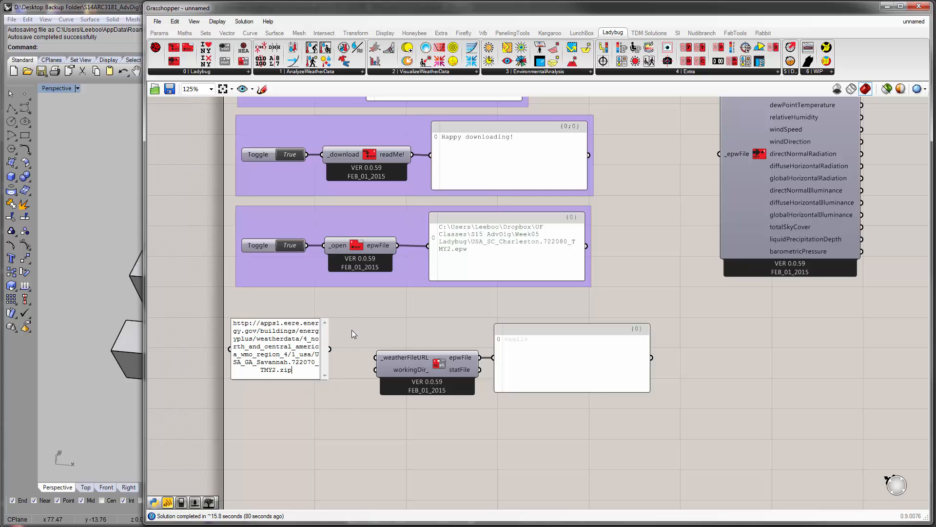
left_click(359, 311)
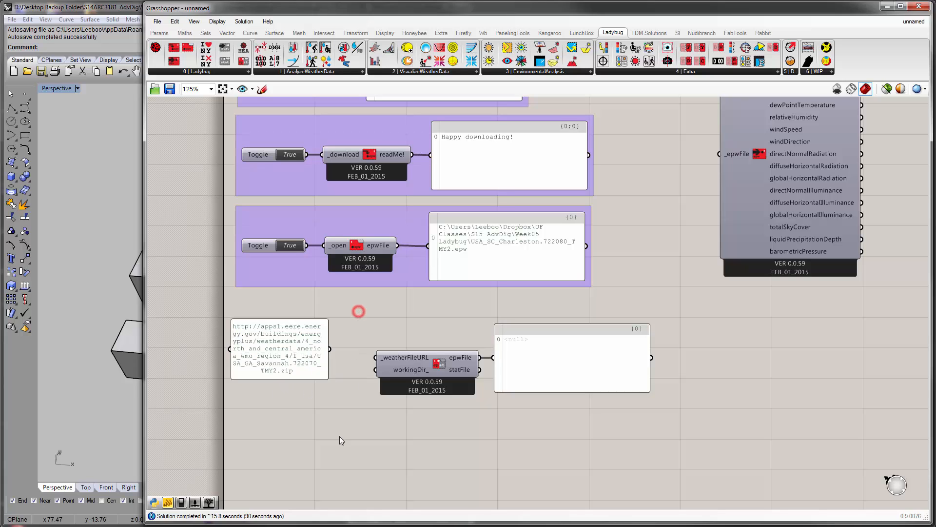
Connect the link panel to the _weatherFileURL input and adjust the spacing of the panels on both sides of the component
left_click_drag(271, 358, 287, 367)
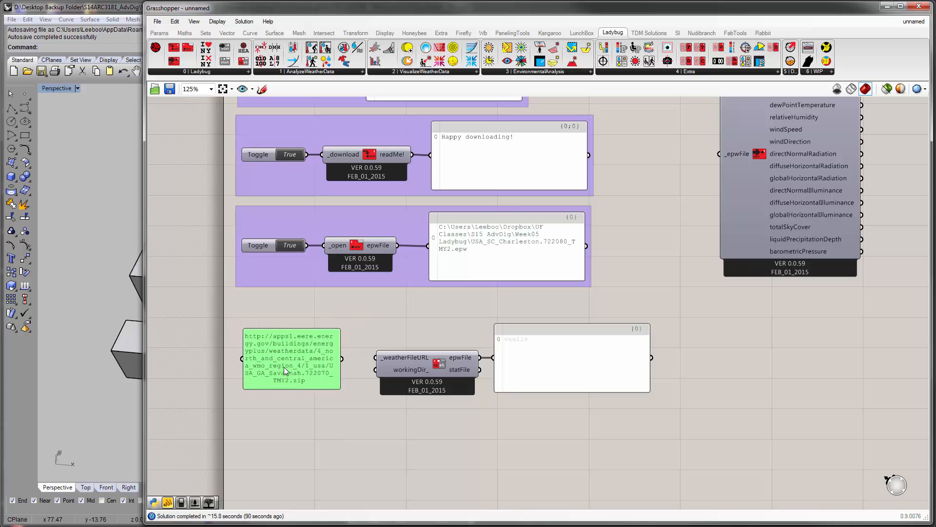
left_click_drag(368, 361, 375, 358)
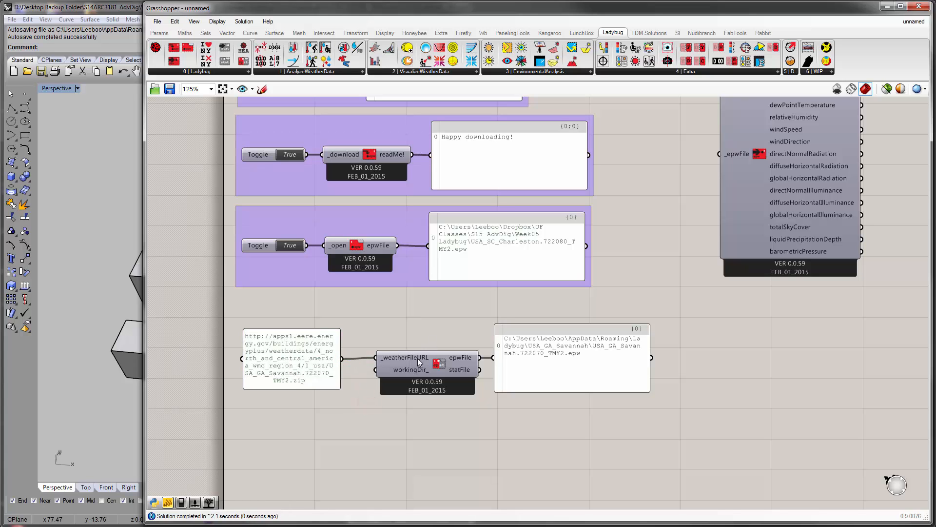
left_click_drag(300, 364, 315, 363)
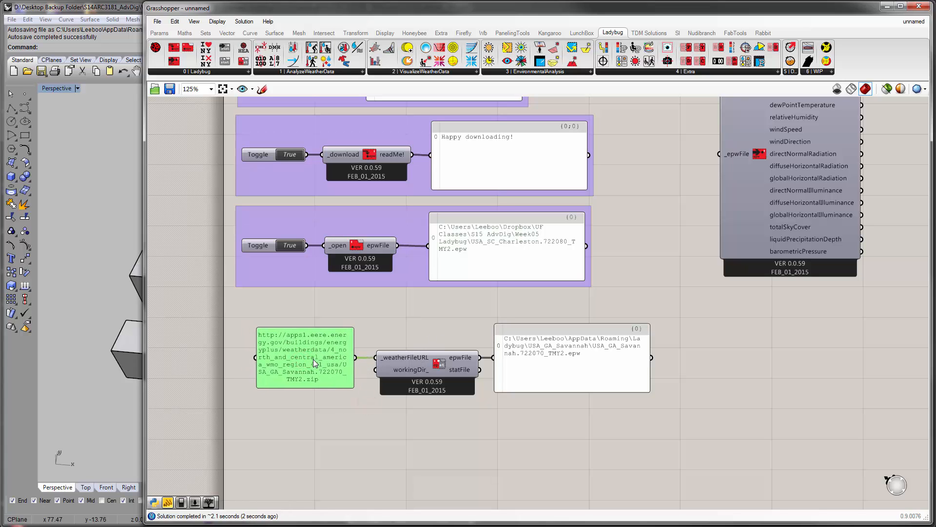
left_click_drag(549, 356, 557, 355)
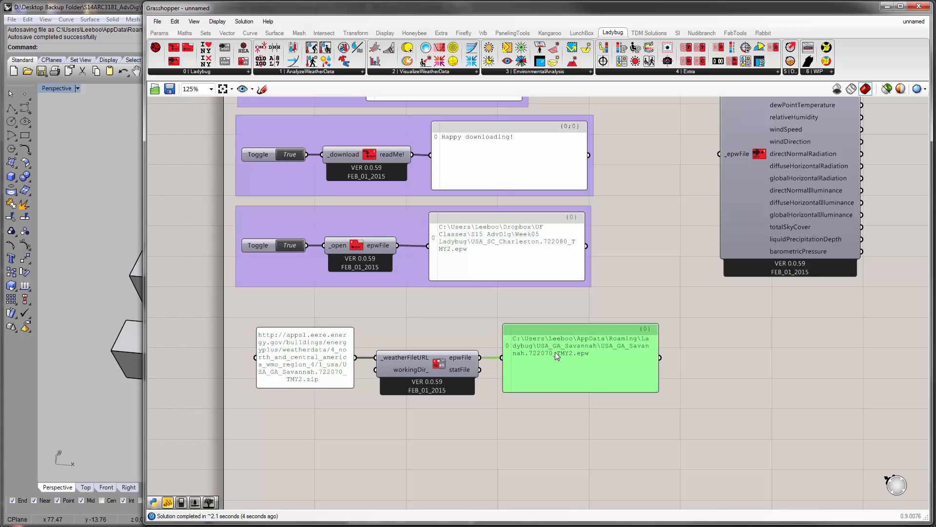
Group the link panel, Open EPW and STAT component and file path panel, and move the group up beneath the open group
left_click(487, 338)
right_click_drag(486, 338, 476, 334)
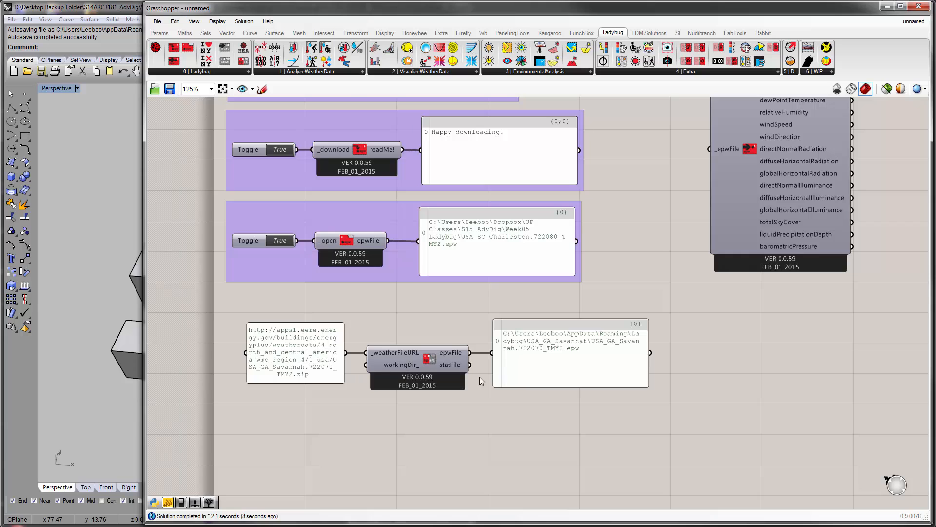
right_click_drag(479, 380, 512, 394)
left_click_drag(610, 403, 317, 352)
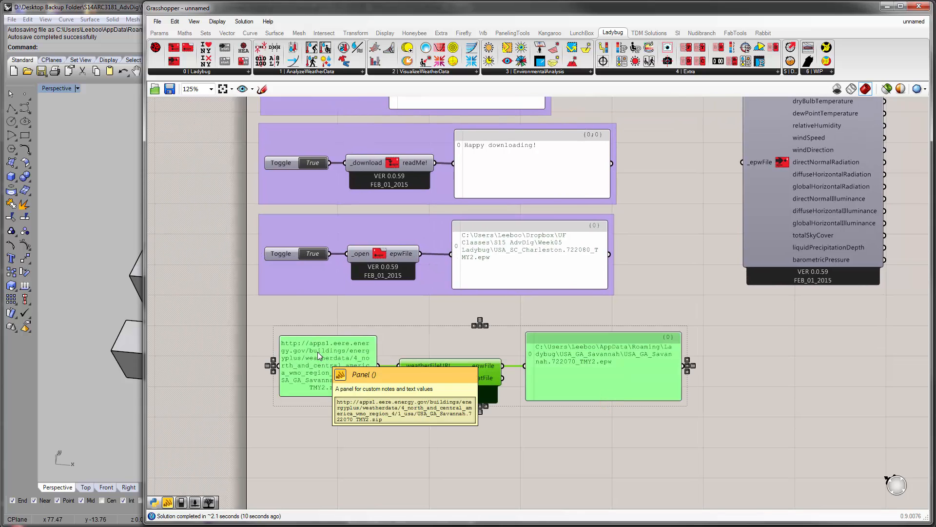
key("ctrl+g")
left_click_drag(432, 335, 425, 314)
Tidy the new group by aligning it with the groups above and evening the spacing between its panels and component
left_click(334, 338)
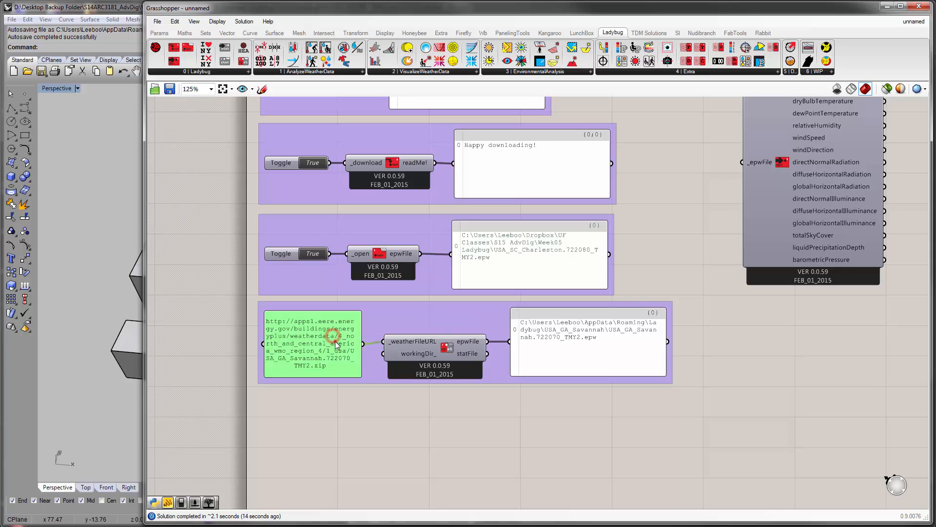
left_click_drag(335, 344, 340, 335)
left_click(399, 322)
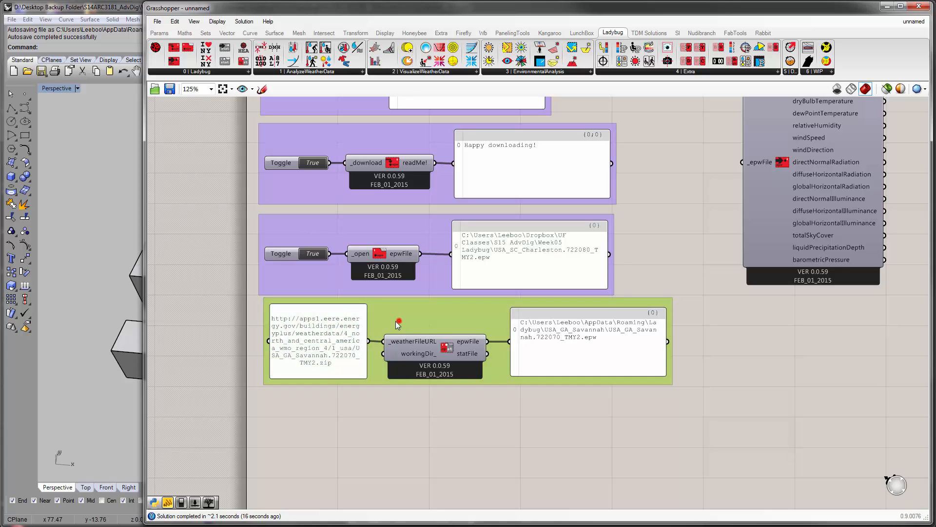
left_click_drag(396, 321, 411, 352)
left_click(410, 351)
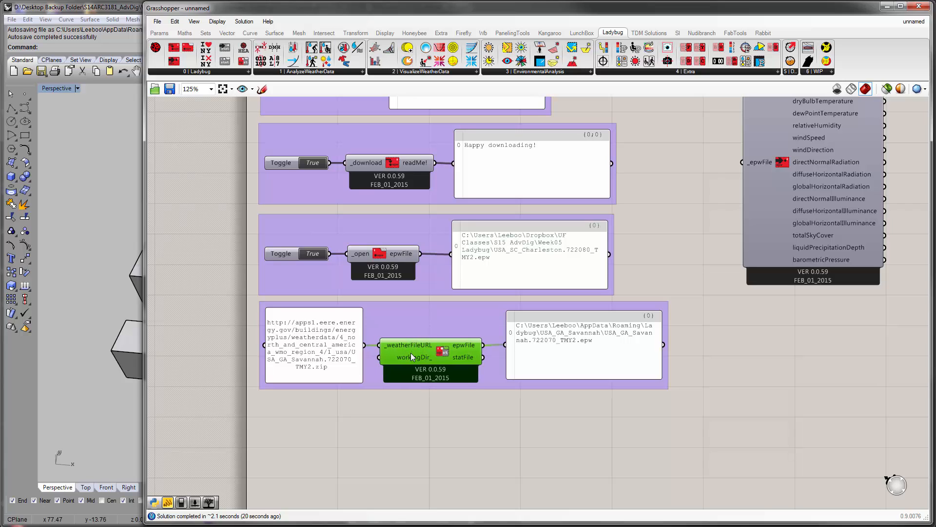
left_click_drag(561, 341, 551, 344)
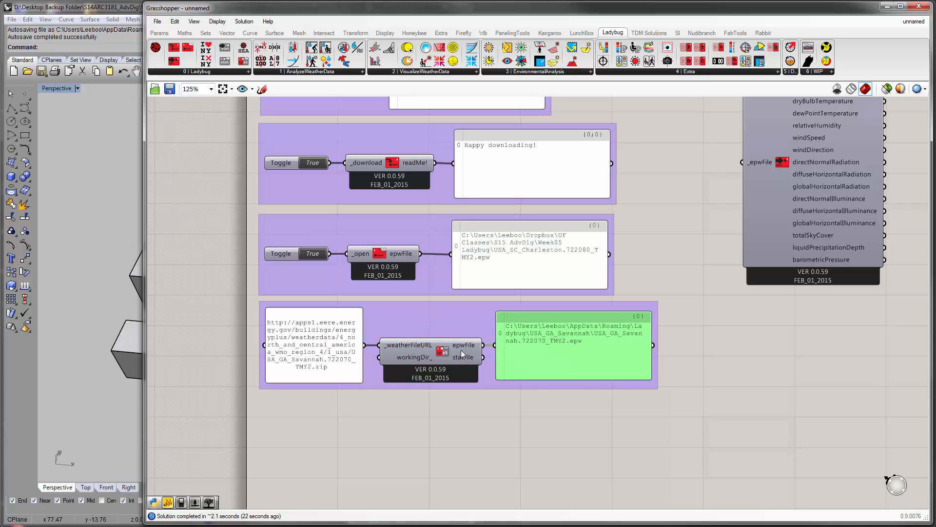
left_click(460, 432)
left_click(441, 356)
left_click(425, 320)
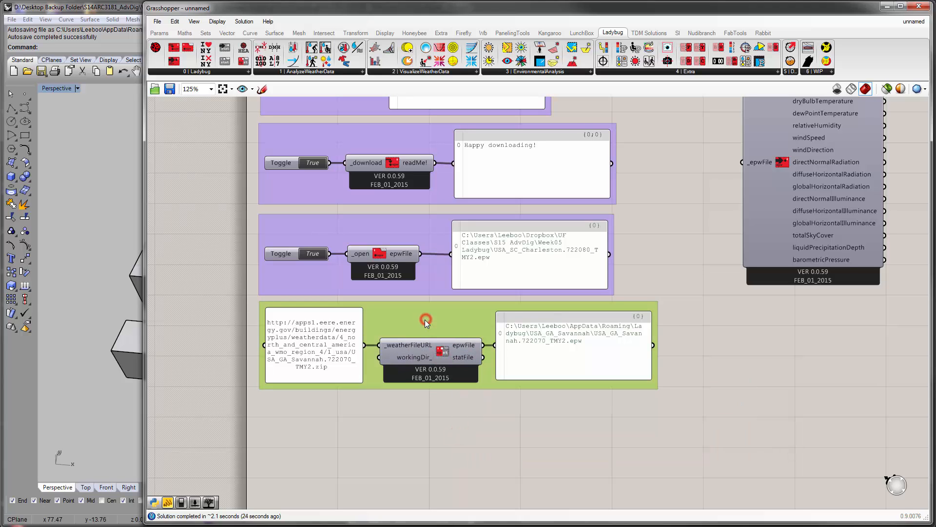
left_click_drag(425, 320, 420, 350)
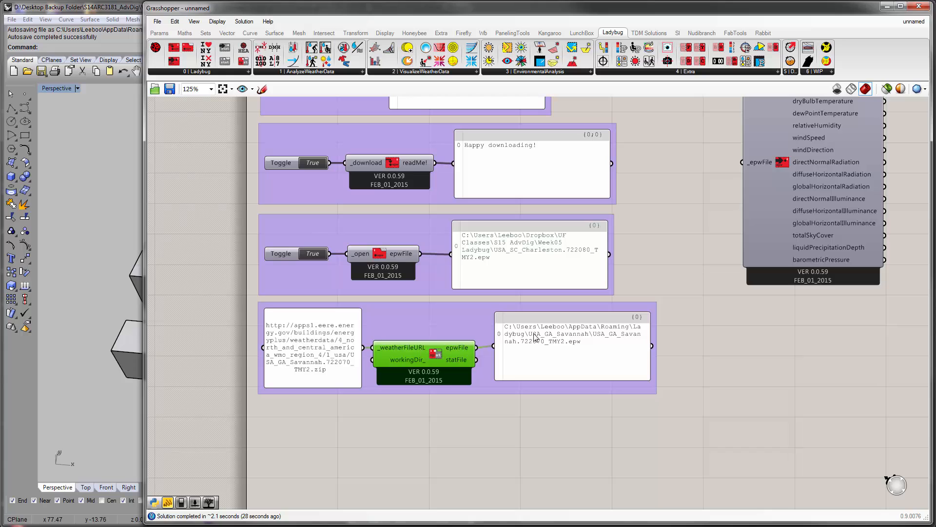
left_click_drag(538, 337, 532, 340)
left_click(541, 411)
Delete the unconnected import EPW component from the canvas
scroll(589, 346, "down", 2)
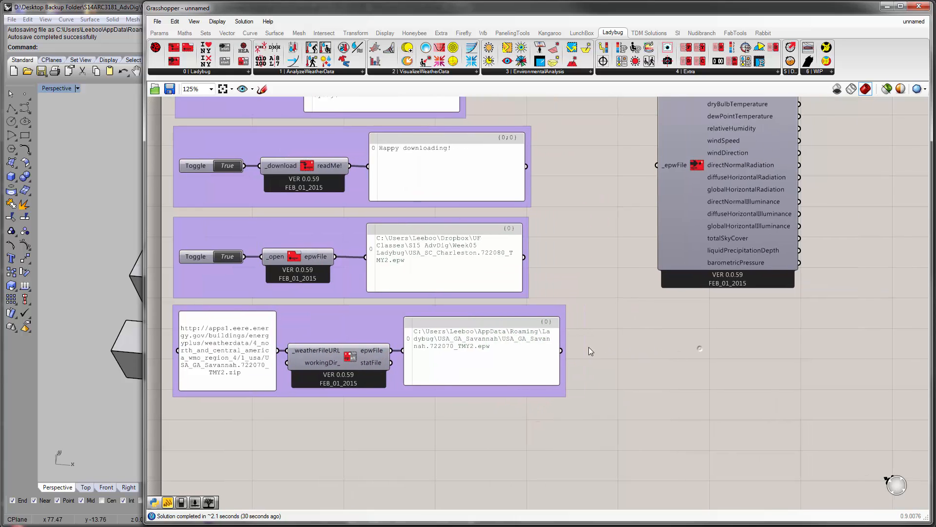
right_click_drag(604, 348, 559, 349)
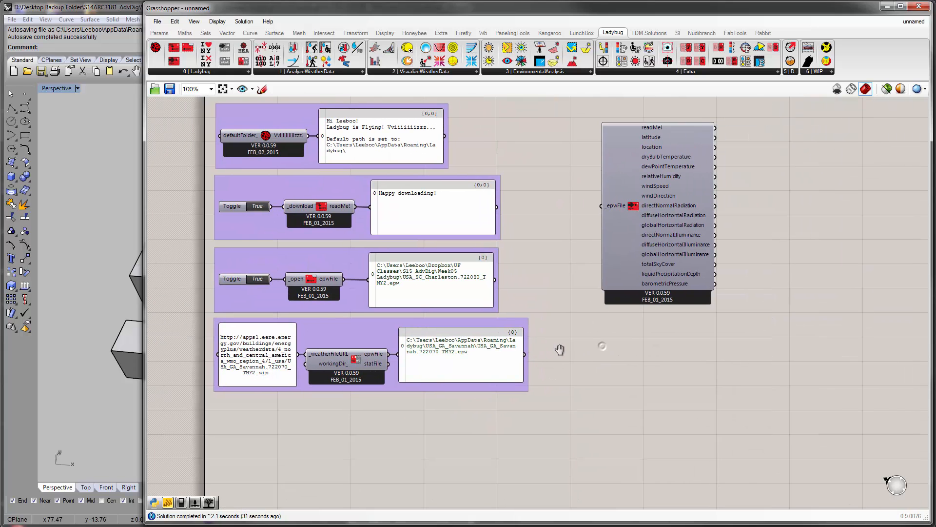
left_click(521, 161)
left_click(617, 195)
key("Delete")
right_click_drag(580, 223, 541, 243)
left_click(209, 72)
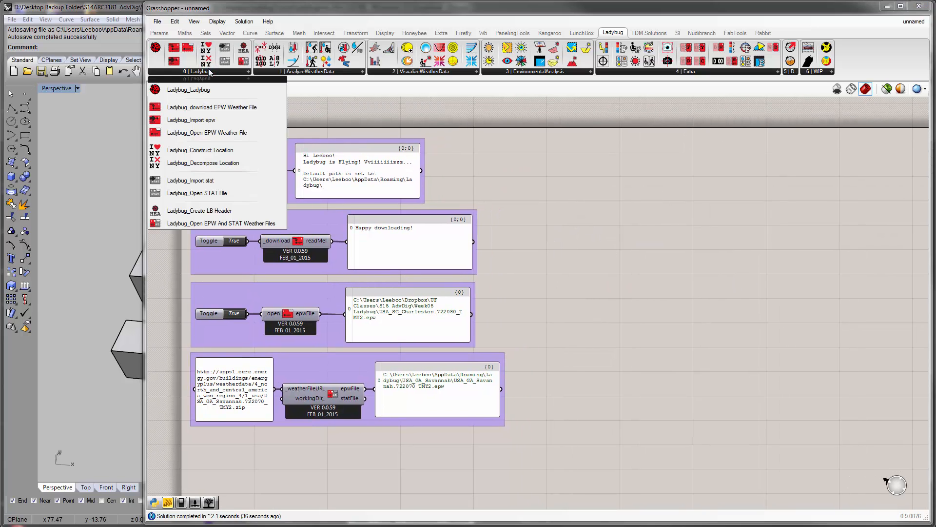
left_click(230, 132)
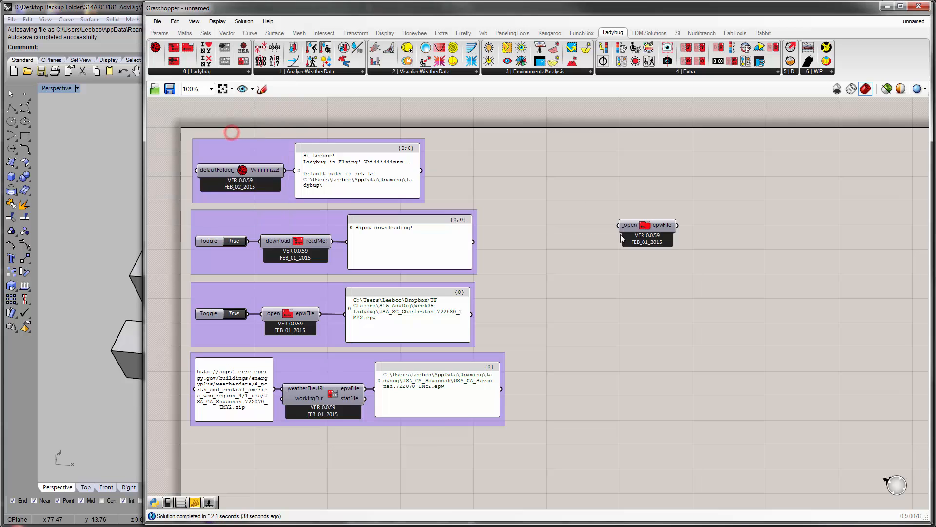
left_click(642, 227)
key("Delete")
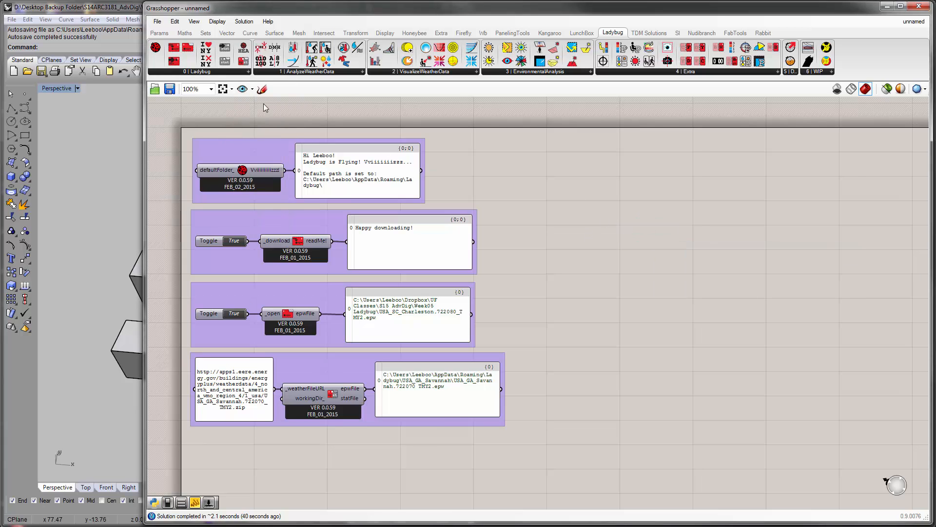
Place a Ladybug_Import epw component on the canvas beside the groups and review its description
left_click(216, 72)
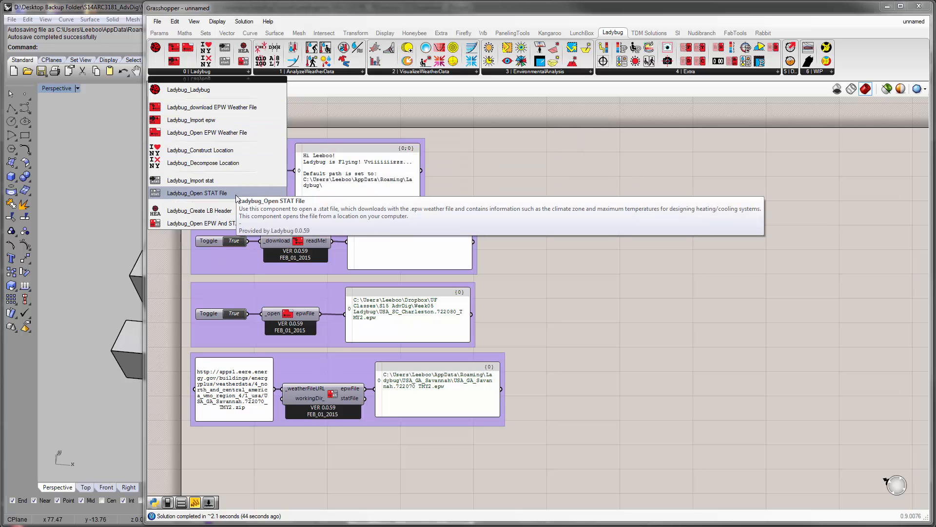
left_click_drag(230, 120, 603, 260)
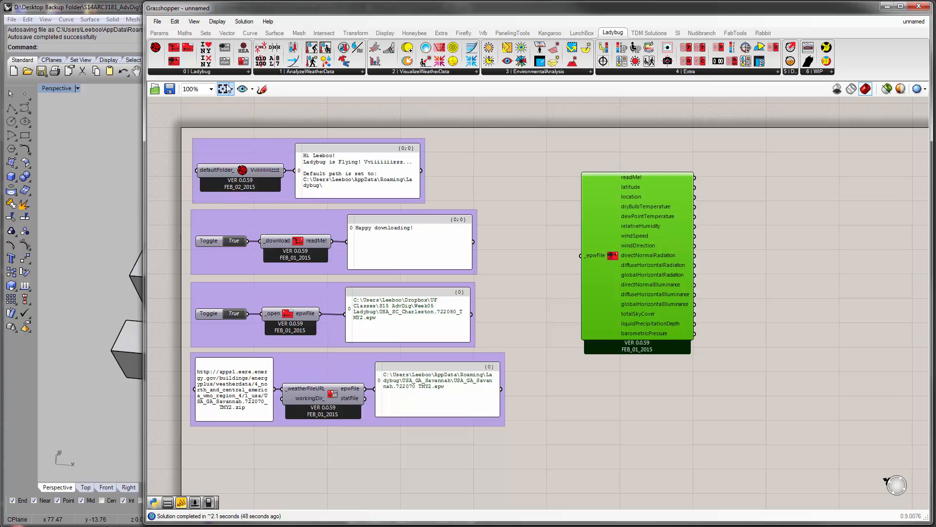
left_click(222, 72)
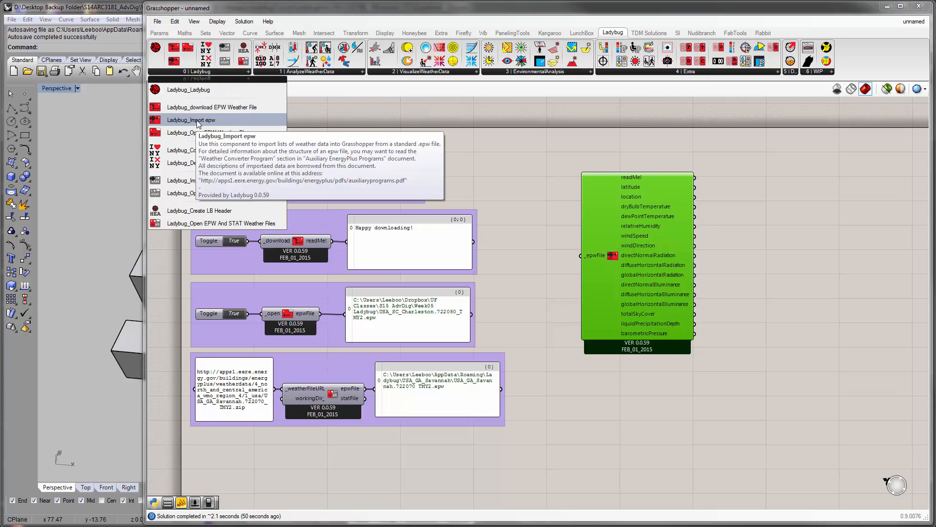
left_click(592, 143)
Move the import EPW component closer to the groups and connect the Open EPW component's epwFile output to its _epwFile input
left_click_drag(633, 239, 578, 229)
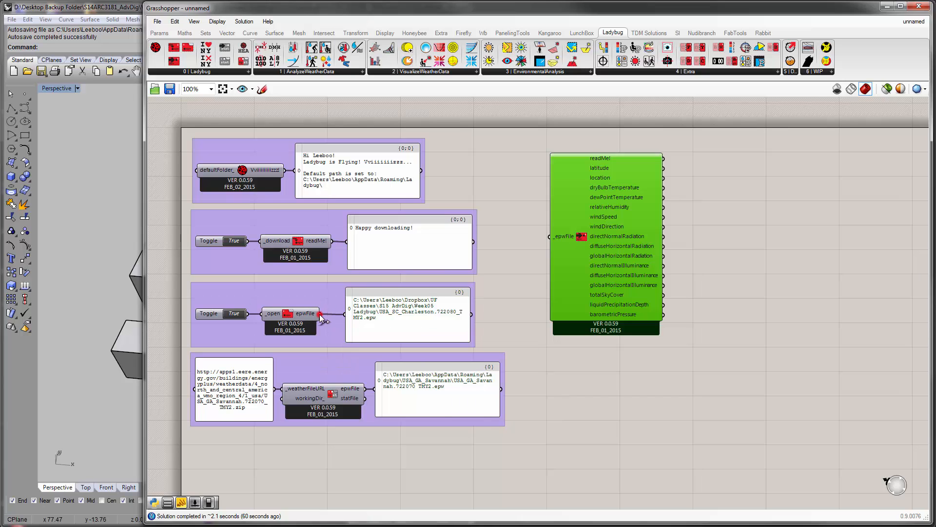
left_click_drag(320, 314, 552, 235)
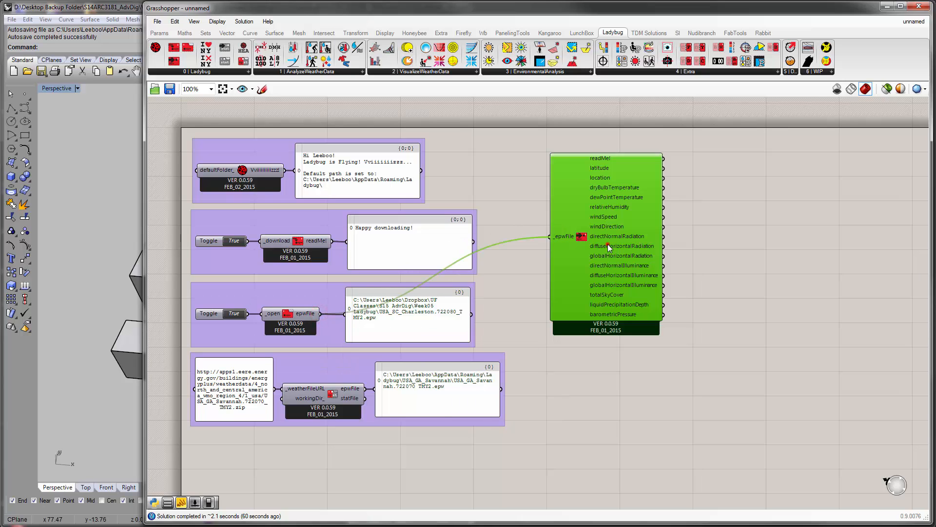
right_click_drag(745, 223, 644, 245)
left_click(677, 240)
left_click_drag(548, 253, 538, 254)
Add an empty panel beside the outputs of the import EPW component
left_click(613, 245)
double_click(625, 209)
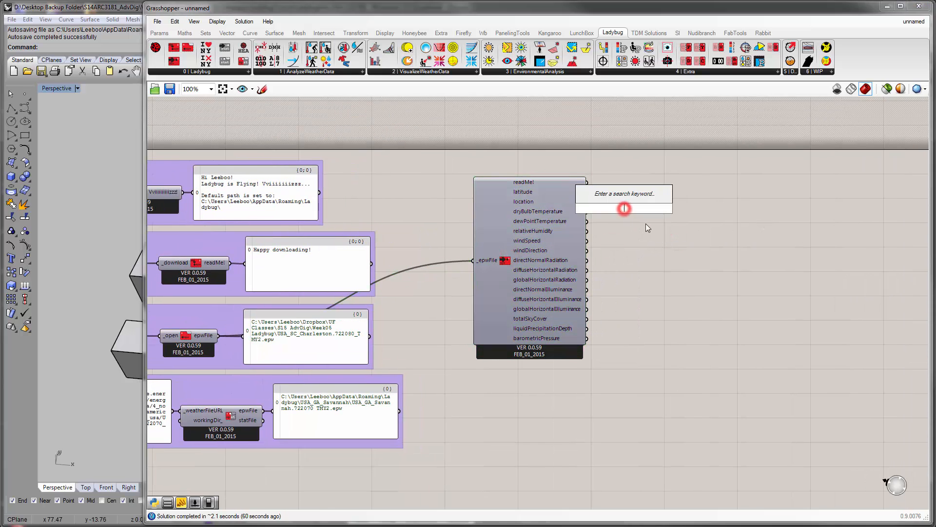
type("panel")
key("Return")
scroll(628, 222, "up", 2)
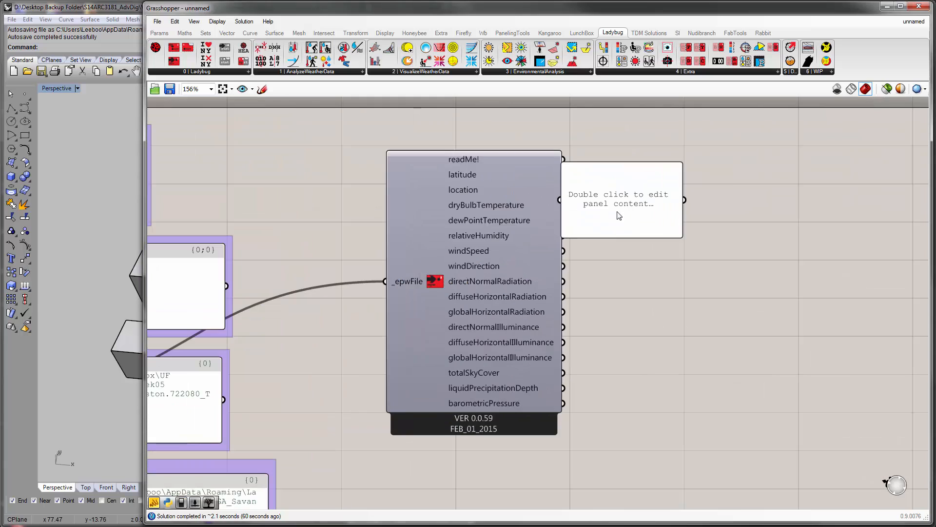
left_click_drag(619, 215, 668, 183)
Connect the import EPW component's location output to the panel and enlarge the panel to read the site data
left_click_drag(565, 174, 647, 184)
left_click_drag(563, 190, 606, 178)
left_click_drag(642, 197, 653, 210)
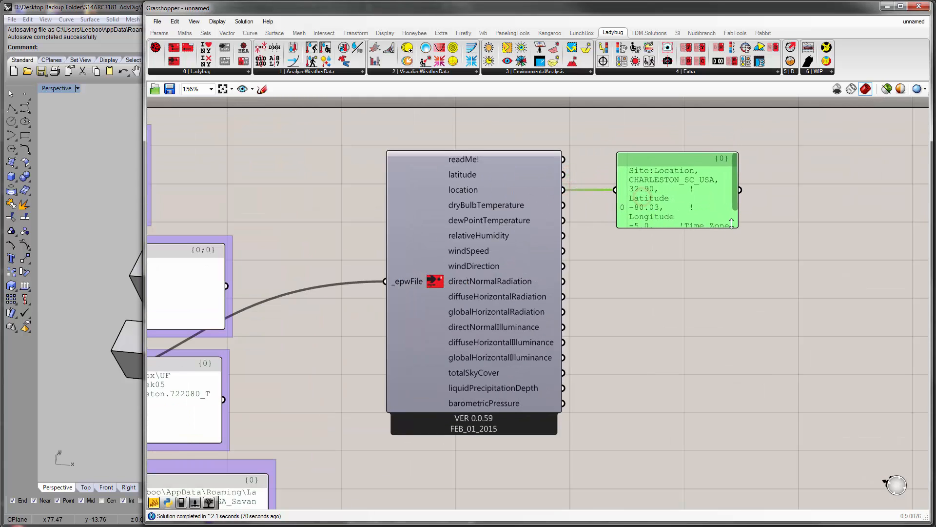
left_click_drag(731, 224, 815, 264)
left_click_drag(689, 227, 694, 239)
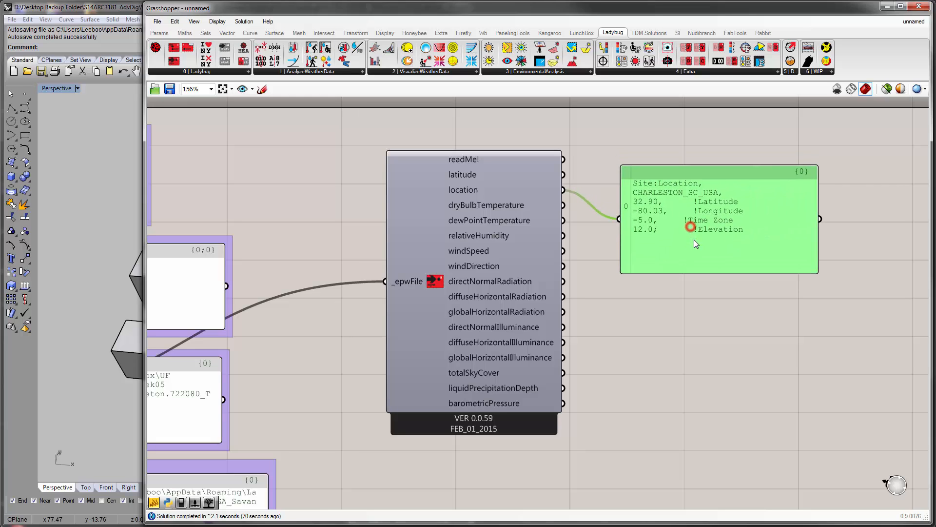
Connect the dryBulbTemperature output to the panel in place of location and make the panel taller to read the hourly values
left_click_drag(563, 206, 615, 220)
right_click_drag(615, 219, 574, 203)
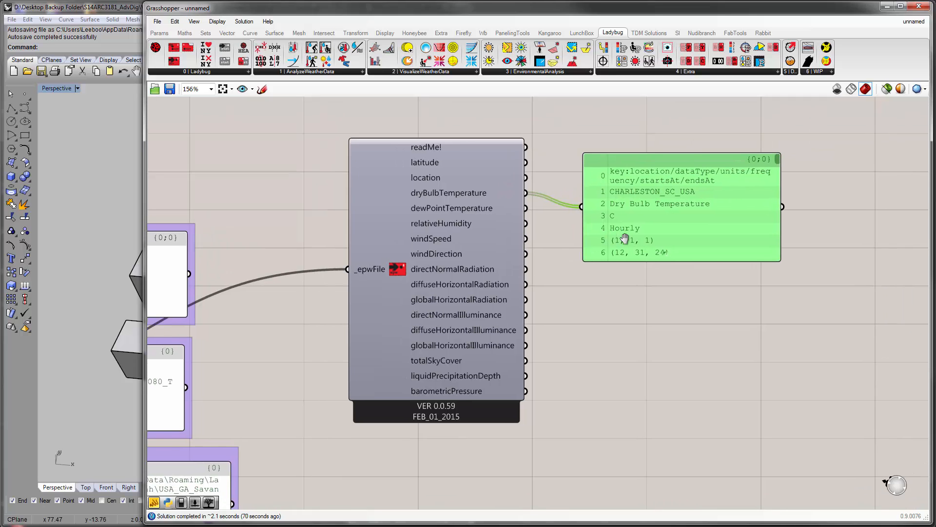
left_click_drag(709, 257, 692, 393)
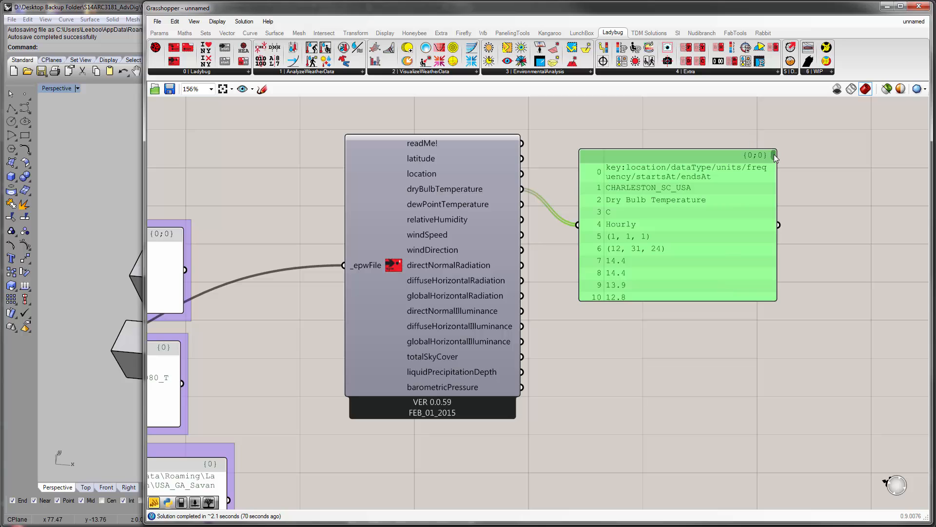
mouse_move(774, 156)
left_mouse_down()
mouse_move(766, 277)
mouse_move(761, 145)
left_mouse_up()
left_click_drag(672, 211, 703, 184)
Browse the Ladybug components for visualizing weather data, analyzing weather data and environmental analysis
left_click(430, 74)
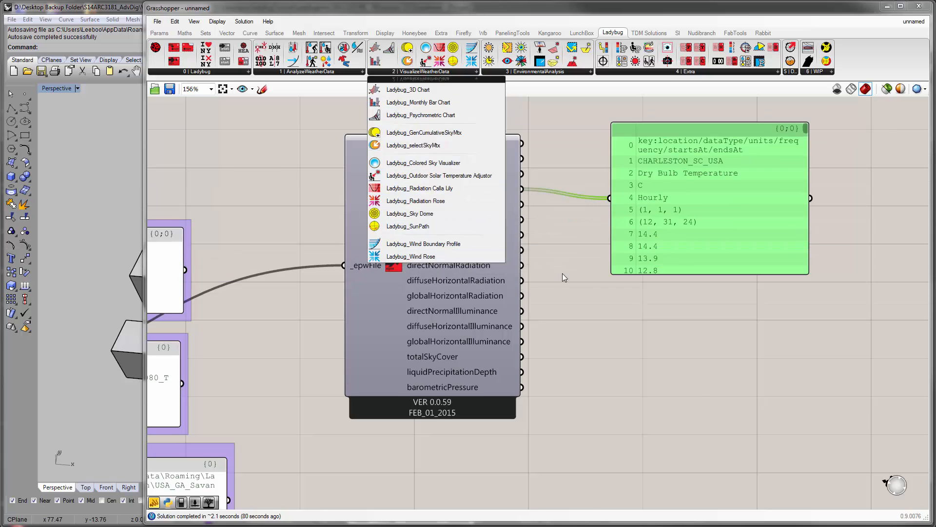
right_click_drag(561, 272, 533, 273)
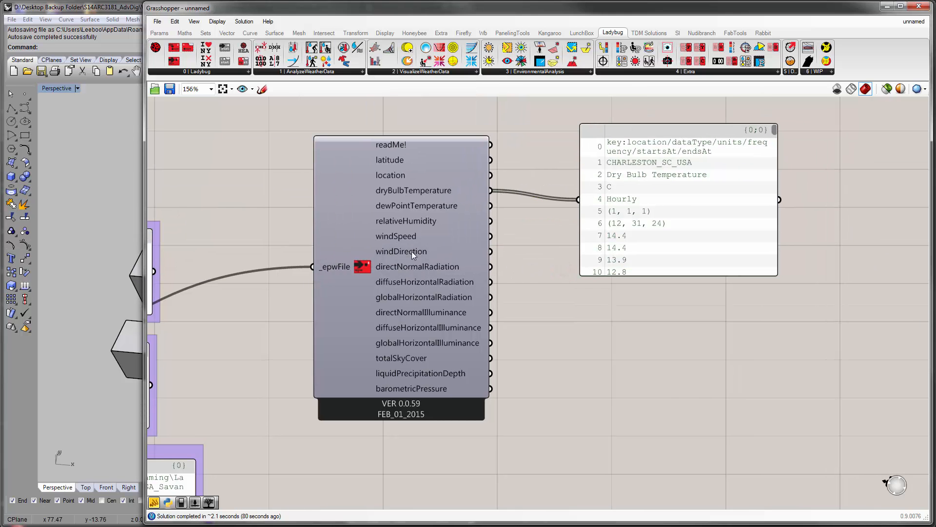
left_click(423, 73)
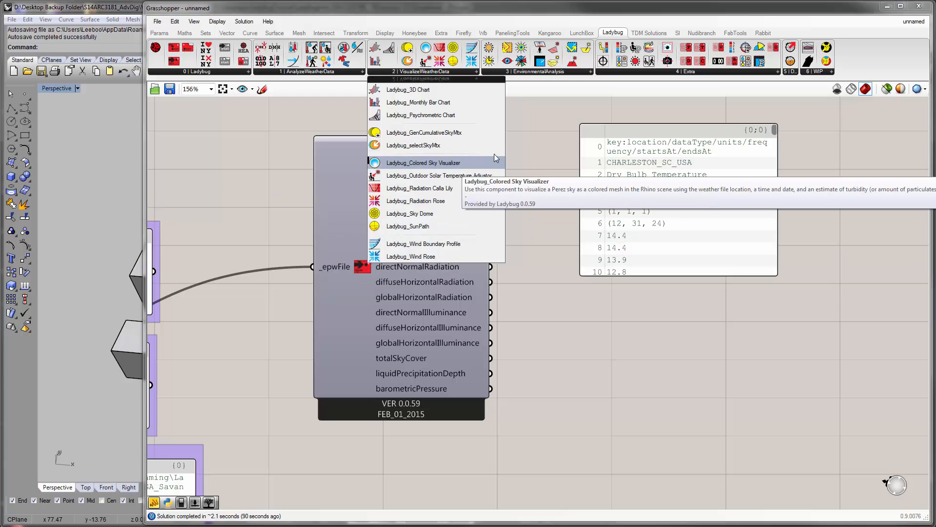
left_click(334, 73)
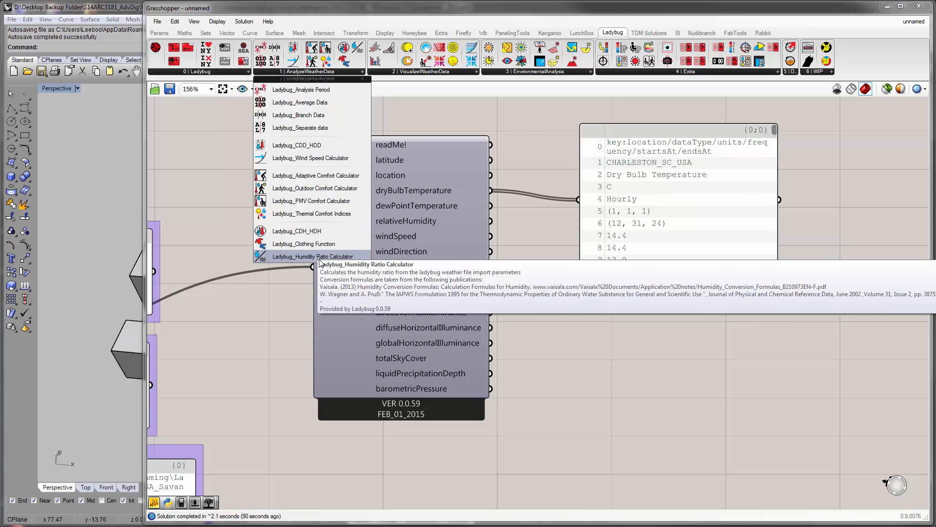
left_click(536, 72)
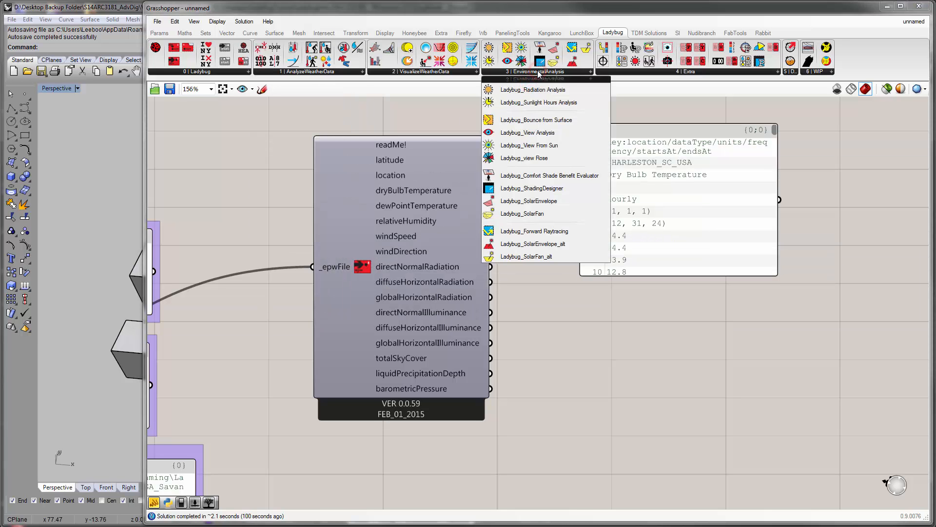
left_click(461, 72)
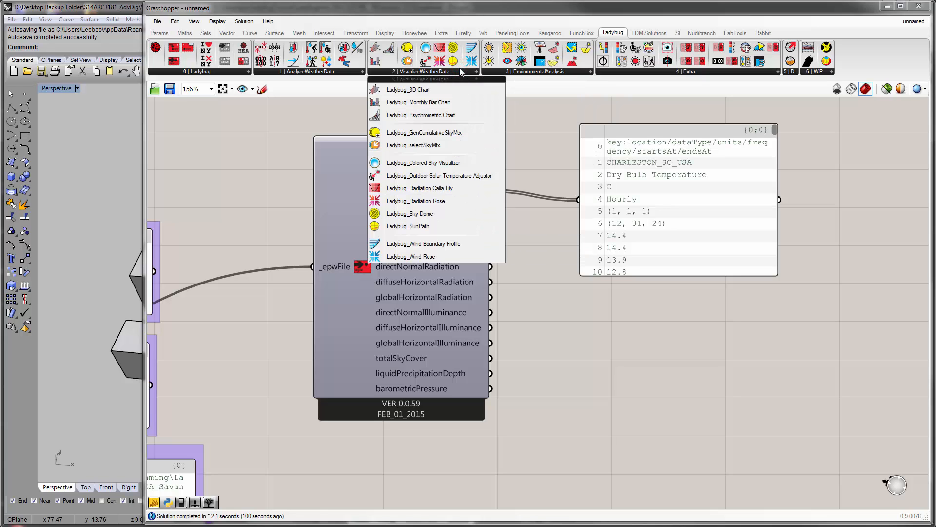
left_click(582, 360)
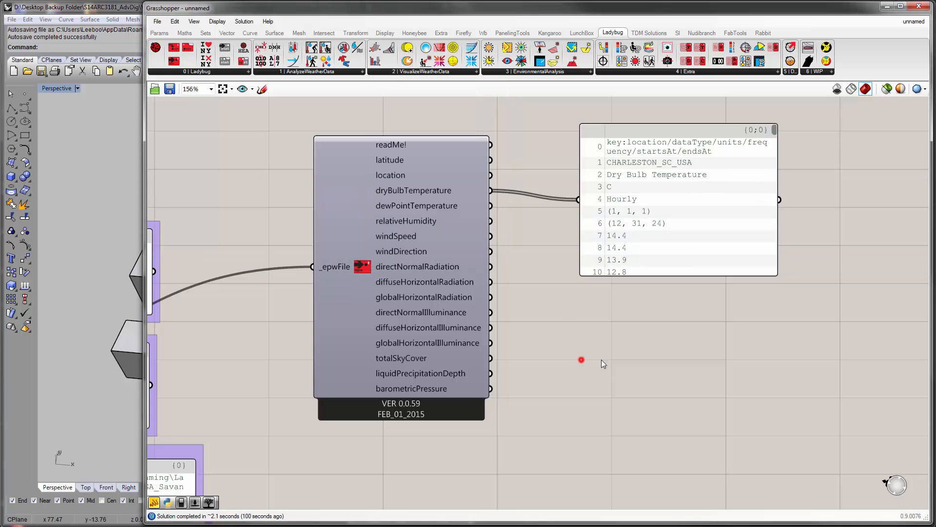
Delete the import EPW component and the panel that displayed its data from the canvas
left_click_drag(784, 467, 409, 250)
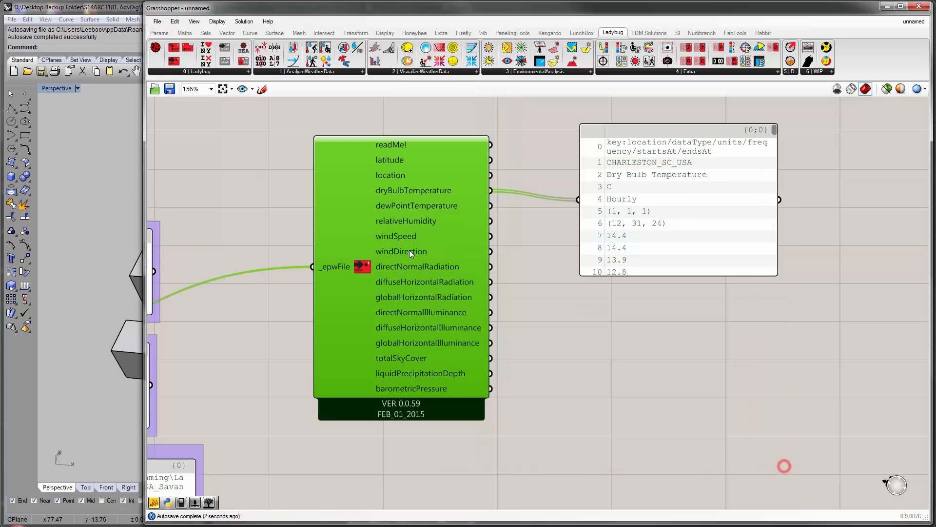
key("Delete")
right_click_drag(350, 271, 422, 251)
left_click(709, 191)
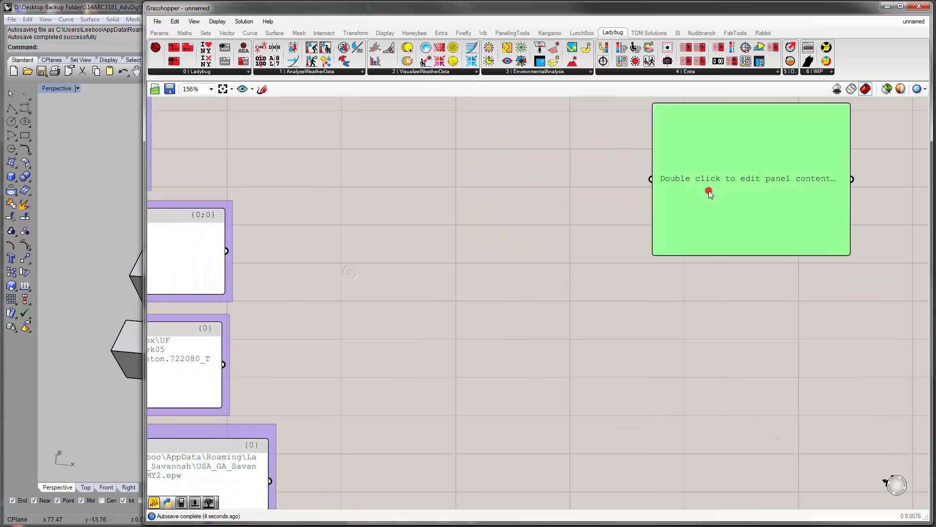
key("Delete")
scroll(590, 224, "down", 3)
right_click_drag(547, 218, 528, 302)
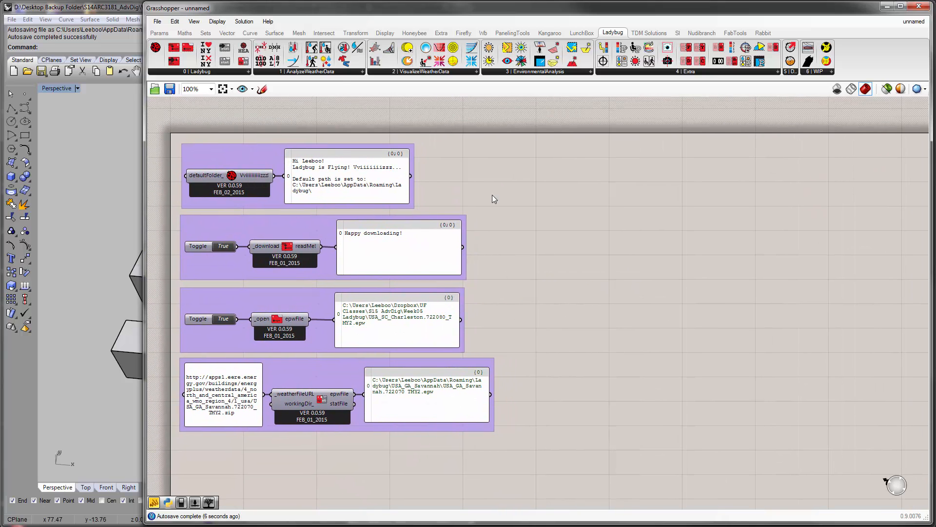
Place a Ladybug_Radiation Analysis component on the canvas well to the right of the groups and review its inputs
left_click(349, 72)
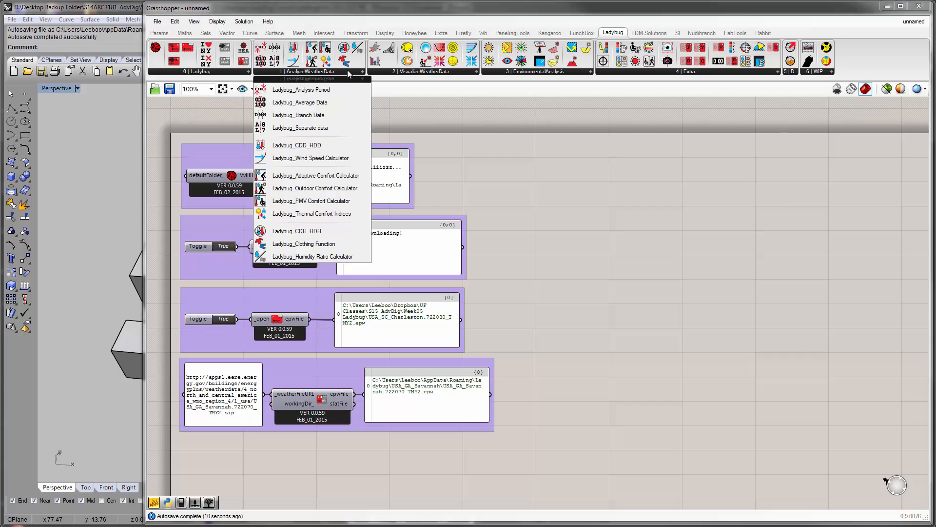
left_click(528, 72)
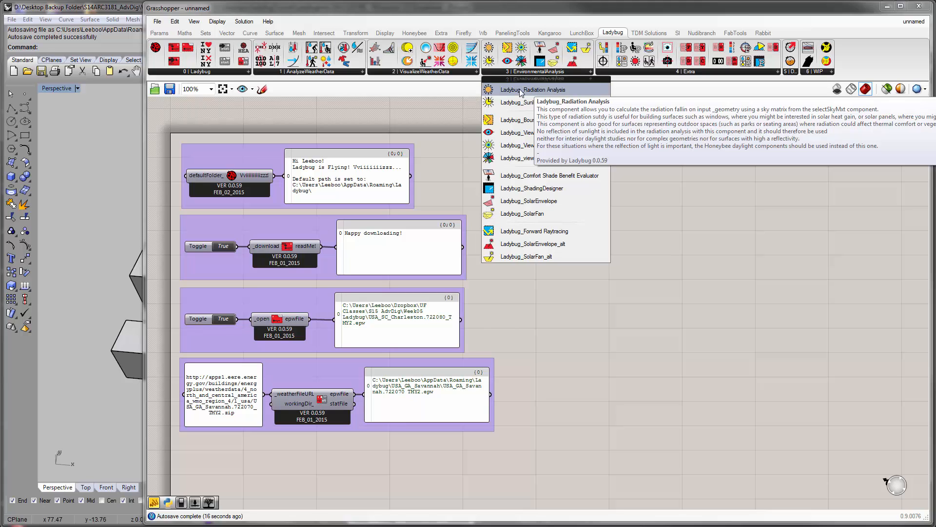
left_click(548, 89)
left_click(705, 213)
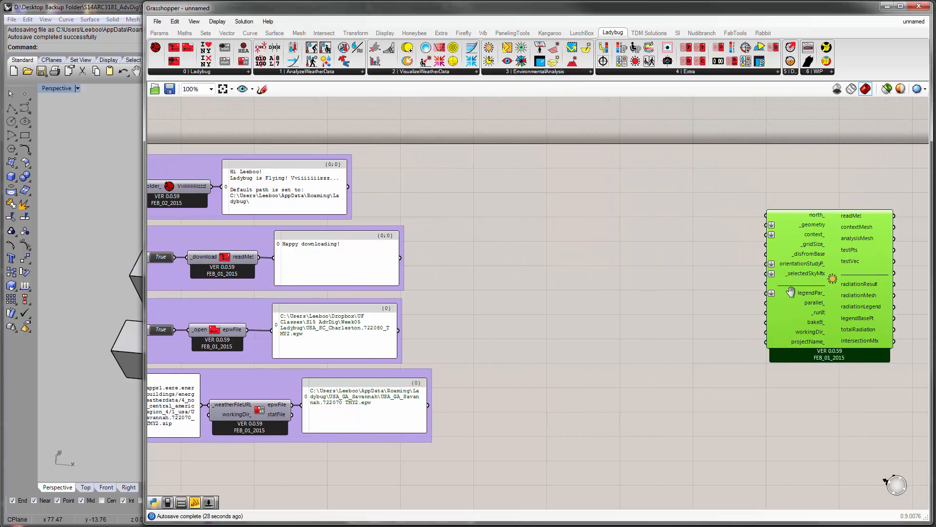
right_click_drag(786, 296, 768, 288)
left_click(665, 306)
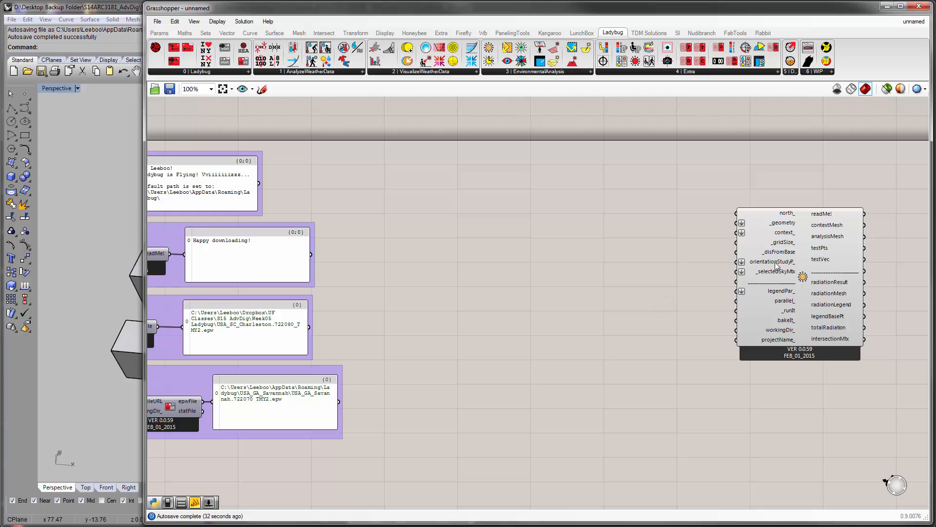
mouse_move(776, 266)
Place a Ladybug_GenCumulativeSkyMtx component between the weather file groups and the Radiation Analysis component
scroll(522, 222, "down", 2)
mouse_move(523, 223)
right_mouse_down()
mouse_move(565, 228)
mouse_move(536, 228)
right_mouse_up()
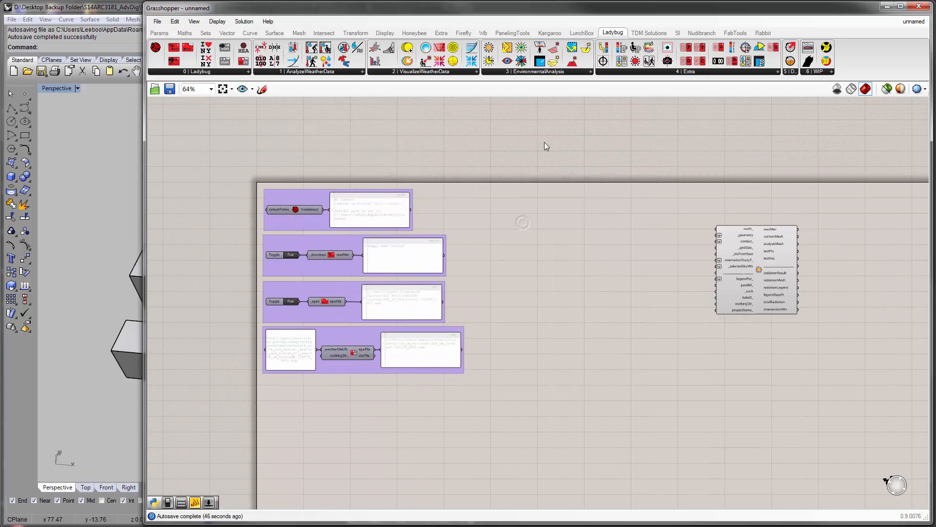
left_click(542, 72)
left_click(460, 72)
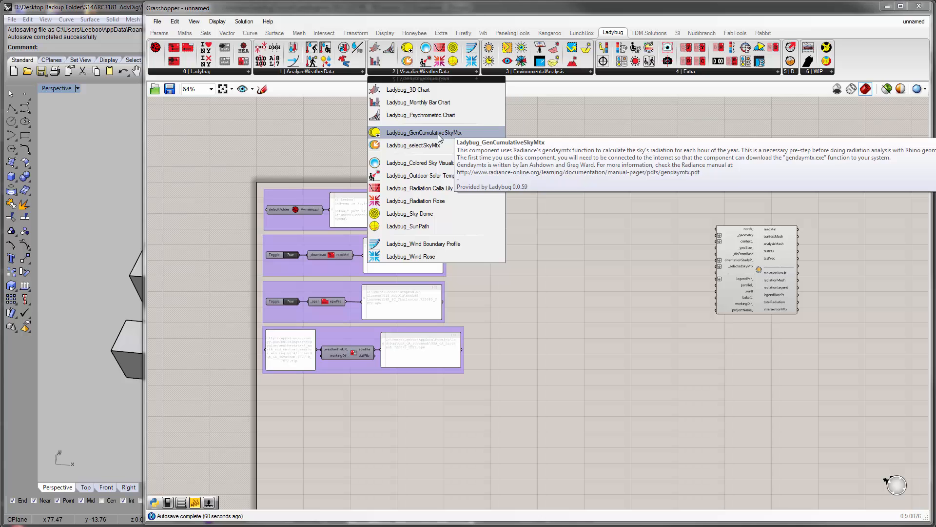
left_click_drag(441, 136, 585, 305)
scroll(568, 347, "up", 3)
right_click_drag(464, 349, 581, 266)
left_click_drag(721, 232, 682, 315)
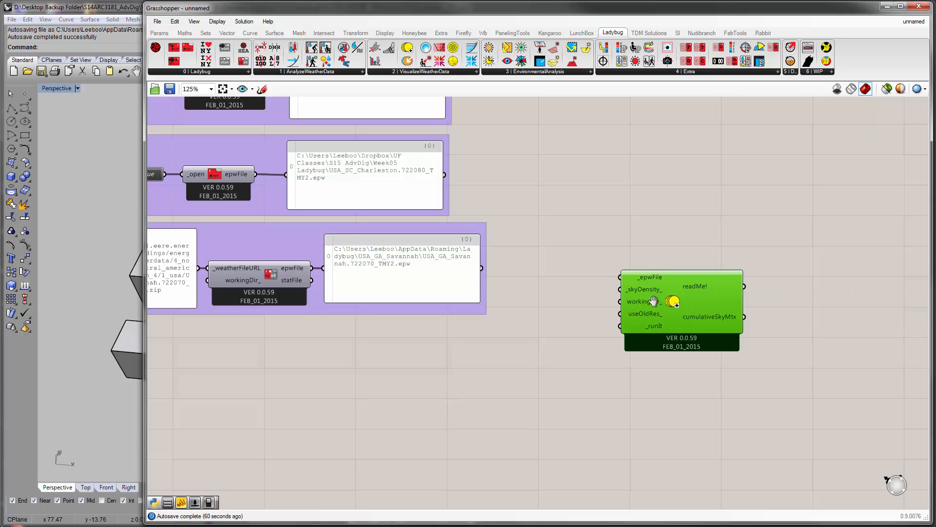
right_click_drag(644, 287, 697, 340)
left_click_drag(726, 359, 698, 274)
right_click_drag(460, 221, 501, 262)
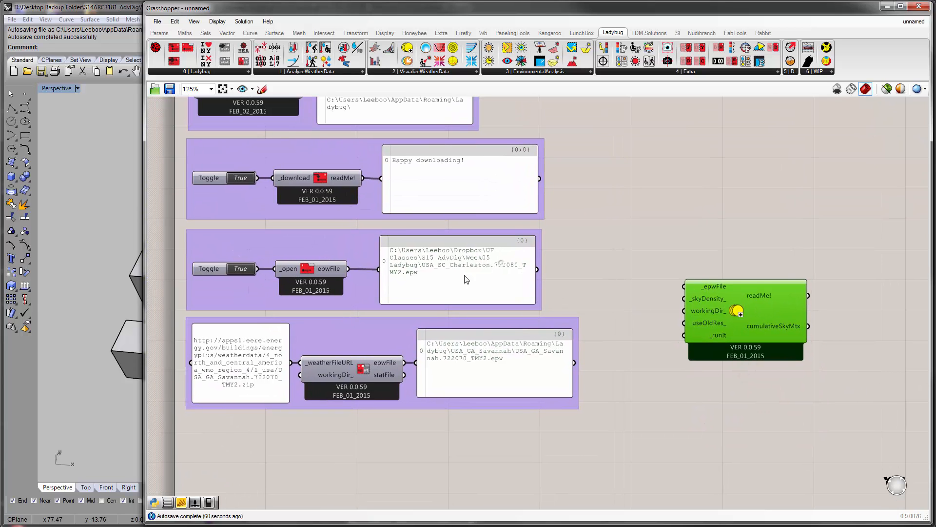
Connect the Open EPW component's epwFile output to the GenCumulativeSkyMtx component's _epwFile input and move that component farther from the groups
left_click_drag(349, 270, 703, 286)
right_click_drag(729, 285, 634, 296)
mouse_move(631, 337)
left_mouse_down()
mouse_move(765, 288)
mouse_move(783, 327)
left_mouse_up()
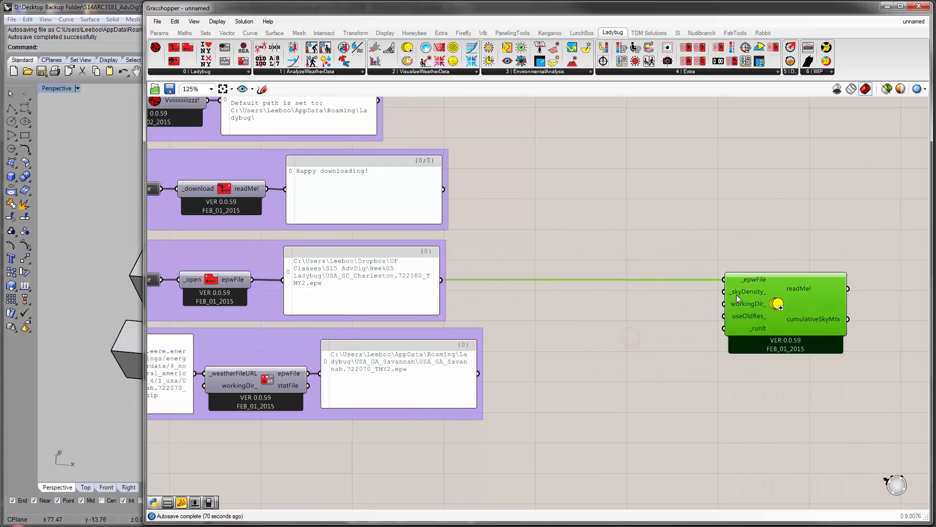
Read the _skyDensity input's description and reposition the GenCumulativeSkyMtx component with space for inputs beside it
mouse_move(741, 291)
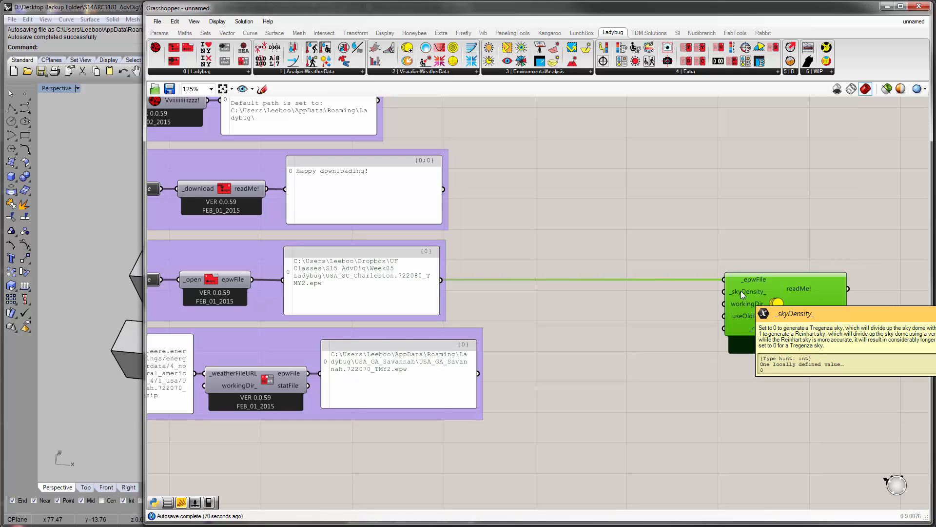
left_click_drag(742, 291, 543, 277)
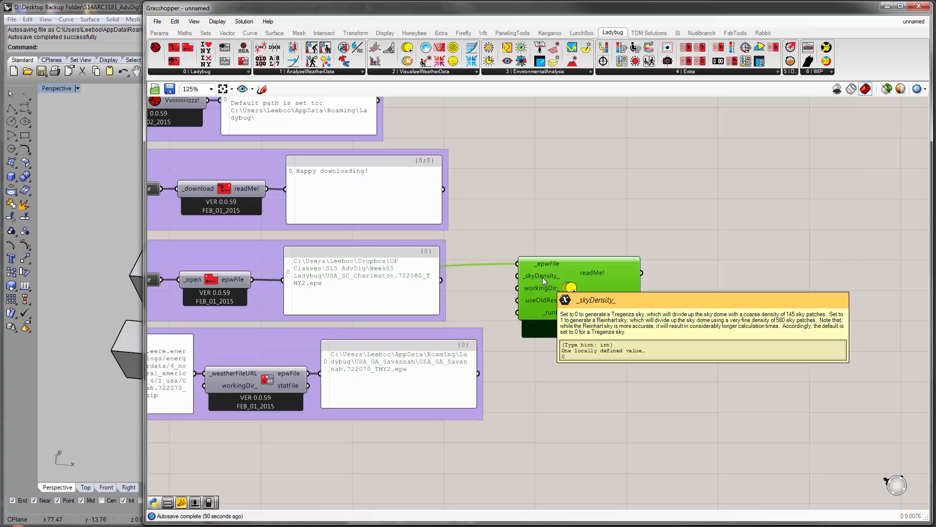
left_click_drag(563, 301, 684, 286)
left_click(555, 305)
right_click_drag(555, 306, 574, 280)
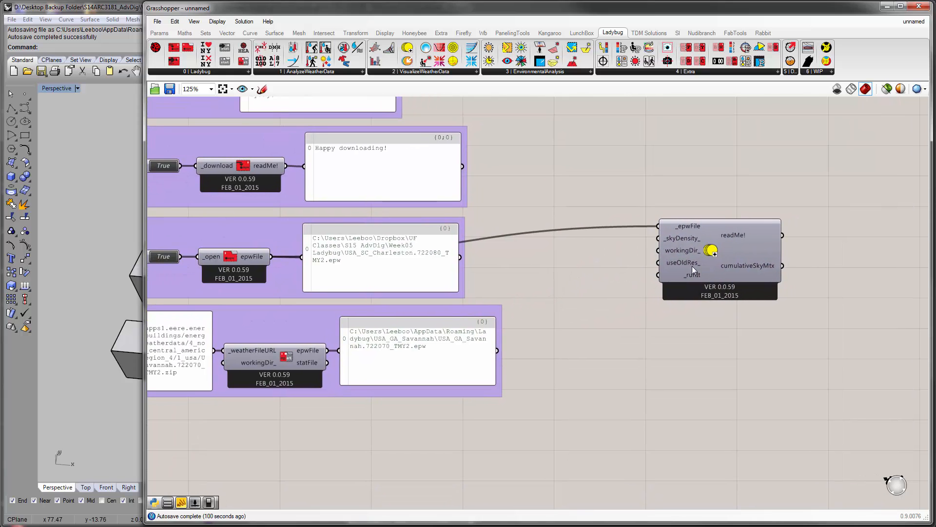
Copy the Open EPW component's toggle next to the GenCumulativeSkyMtx component, set it to False and connect it to _runIt
double_click(576, 279)
left_click(564, 300)
right_click_drag(321, 279, 369, 279)
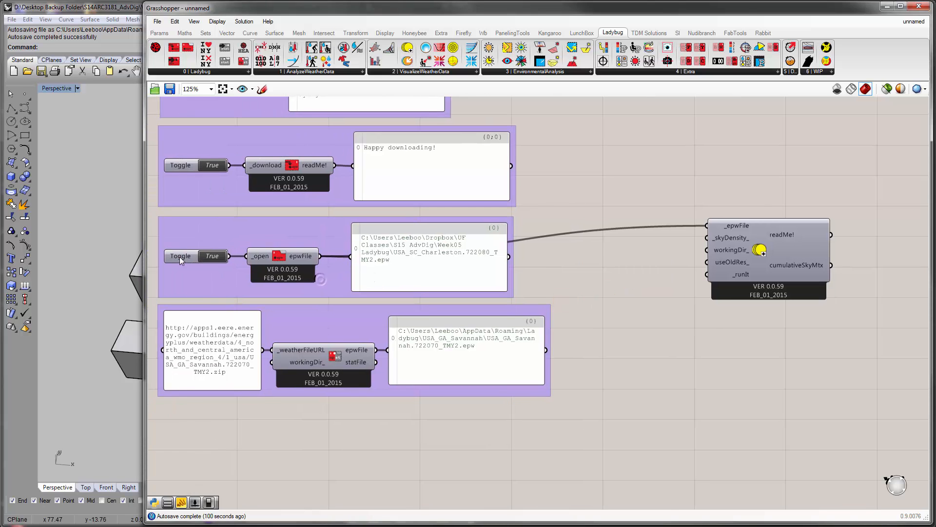
left_click(179, 257)
left_click_drag(185, 260, 633, 268)
right_click_drag(642, 272, 591, 276)
left_click(616, 271)
left_click_drag(589, 272, 682, 282)
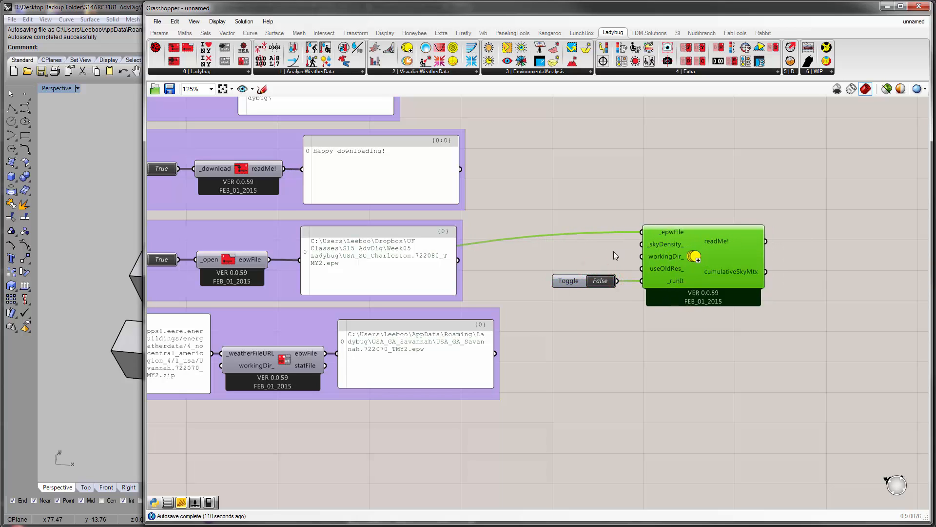
Create a panel containing 0, shrink it beside the GenCumulativeSkyMtx component and connect it to the _skyDensity input
double_click(578, 247)
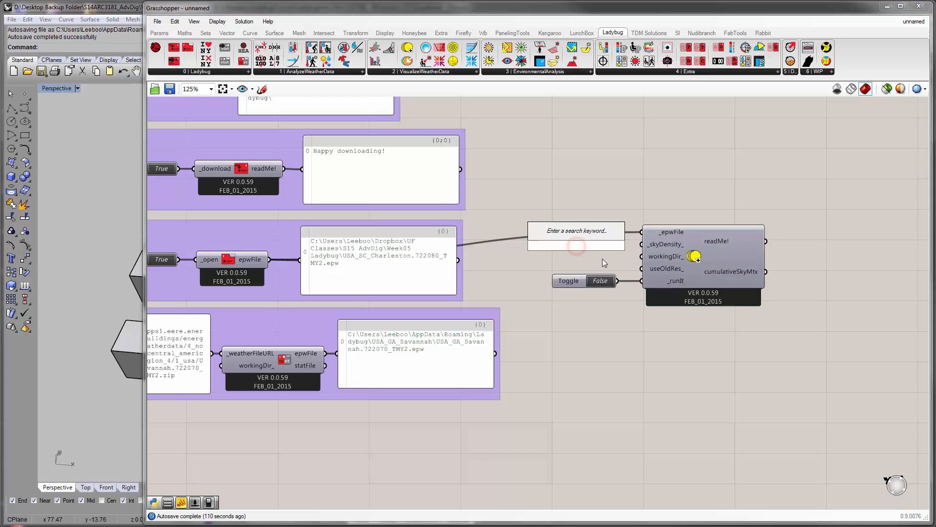
type("//0")
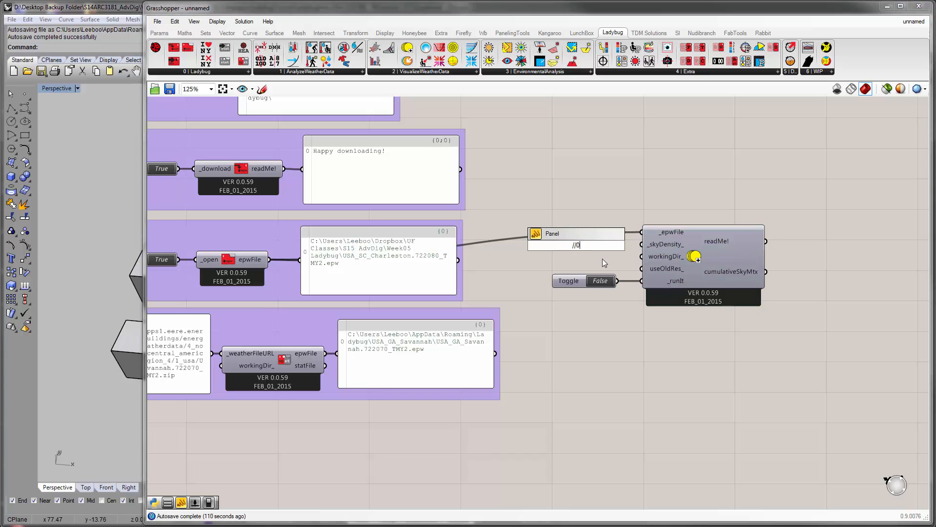
key("Return")
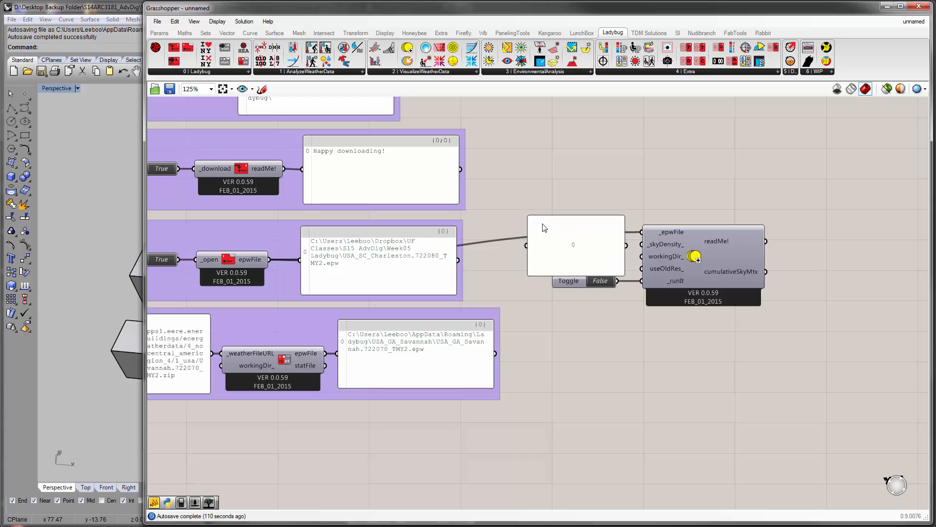
left_click_drag(531, 219, 642, 245)
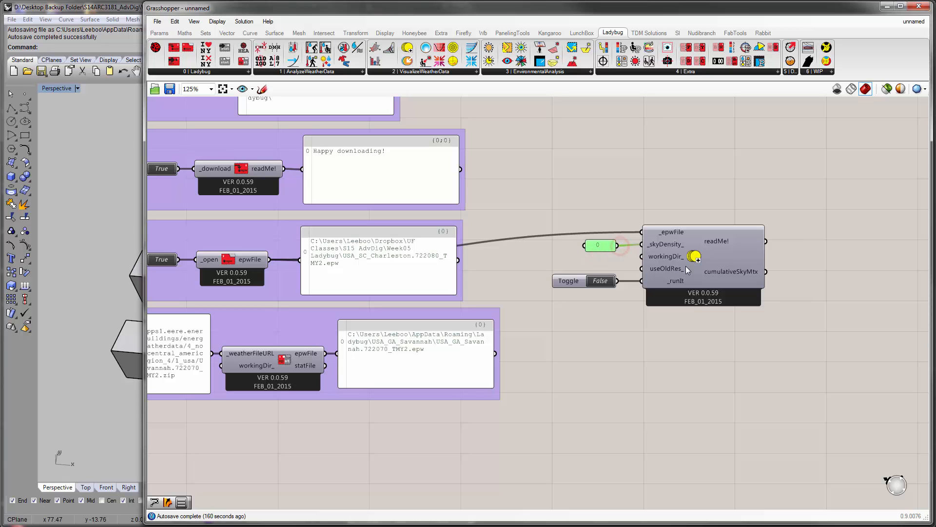
left_click(683, 268)
left_click(648, 355)
right_click_drag(703, 322, 587, 325)
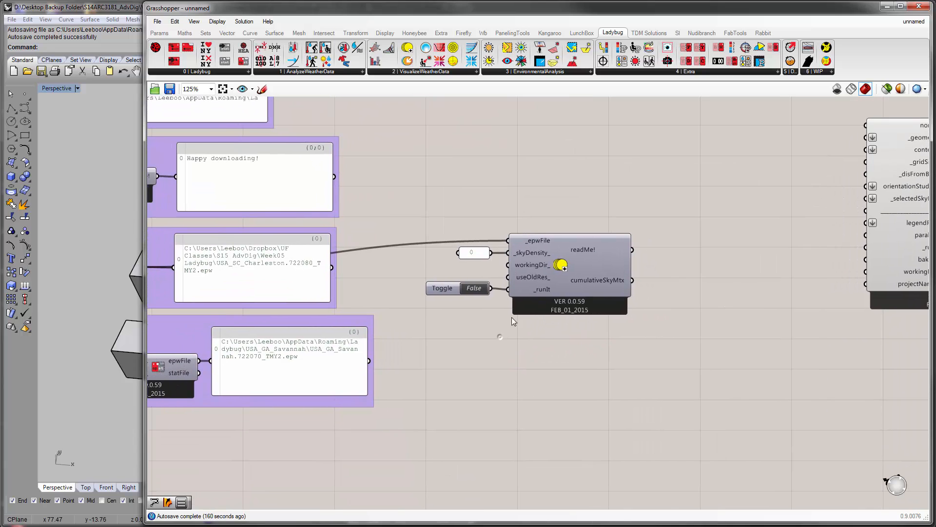
Run the cumulative sky calculation by setting the GenCumulativeSkyMtx component's _runIt toggle to True, keeping the calculation window clear of the component
double_click(476, 289)
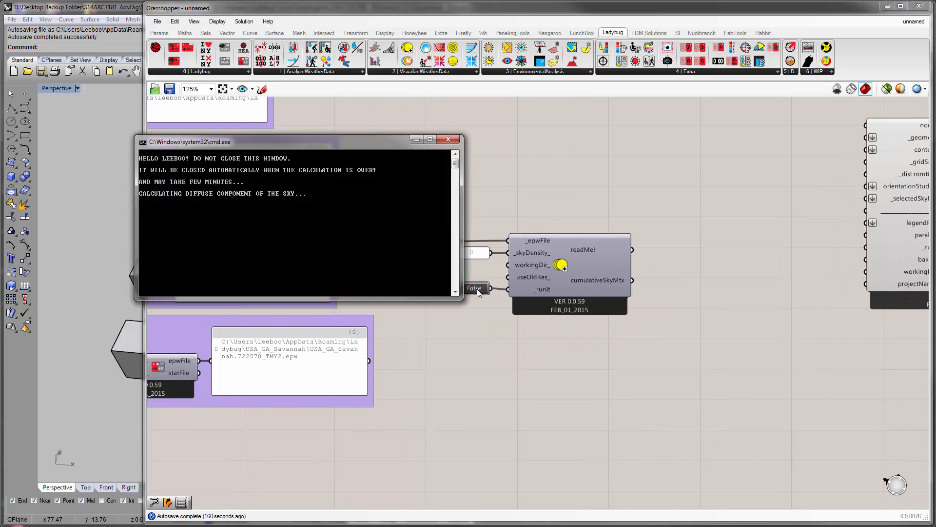
left_click_drag(252, 140, 281, 143)
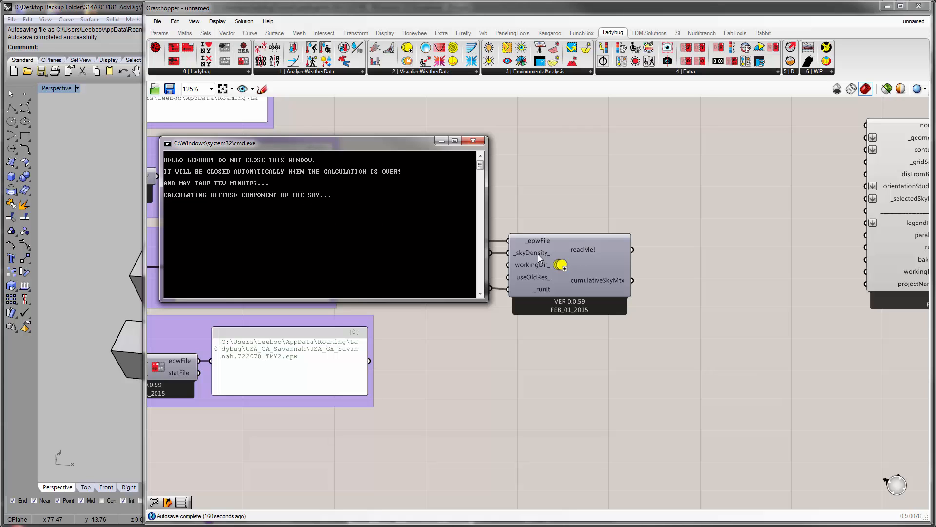
left_click_drag(408, 145, 396, 126)
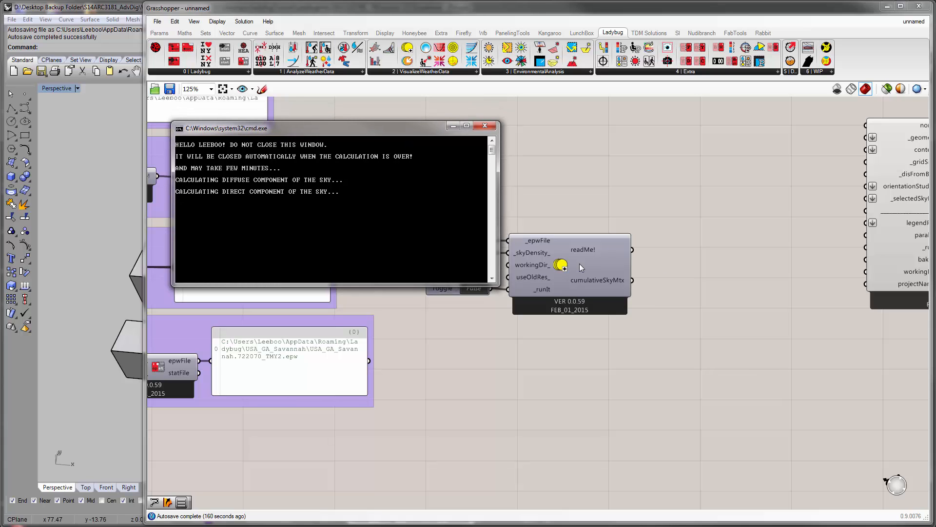
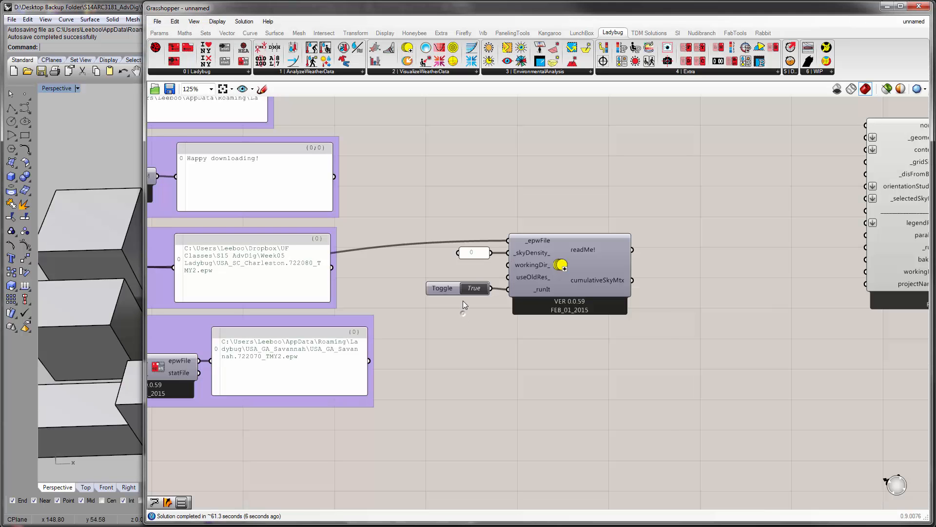
Read the descriptions of the GenCumulativeSkyMtx component's cumulativeSkyMtx and readMe! outputs
right_click(463, 303)
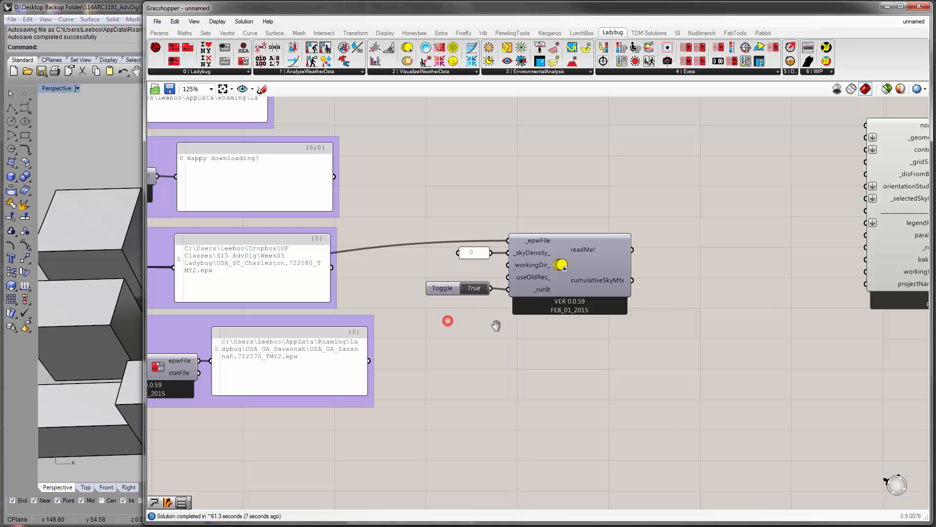
right_click_drag(505, 320, 476, 307)
mouse_move(508, 252)
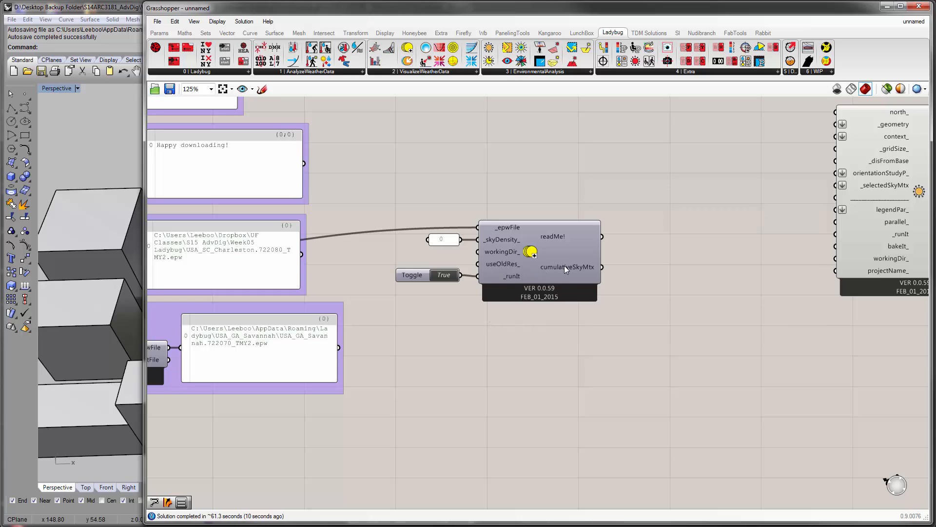
mouse_move(567, 265)
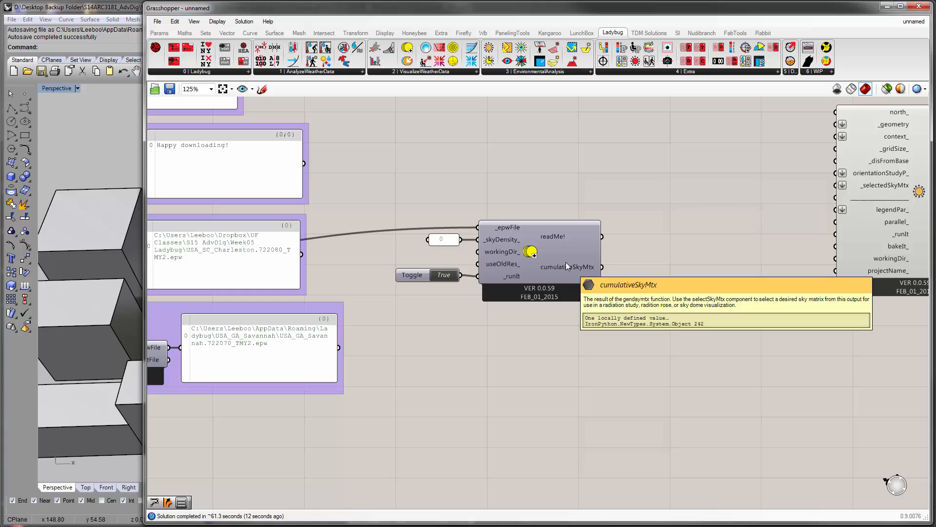
left_click(625, 227)
mouse_move(569, 239)
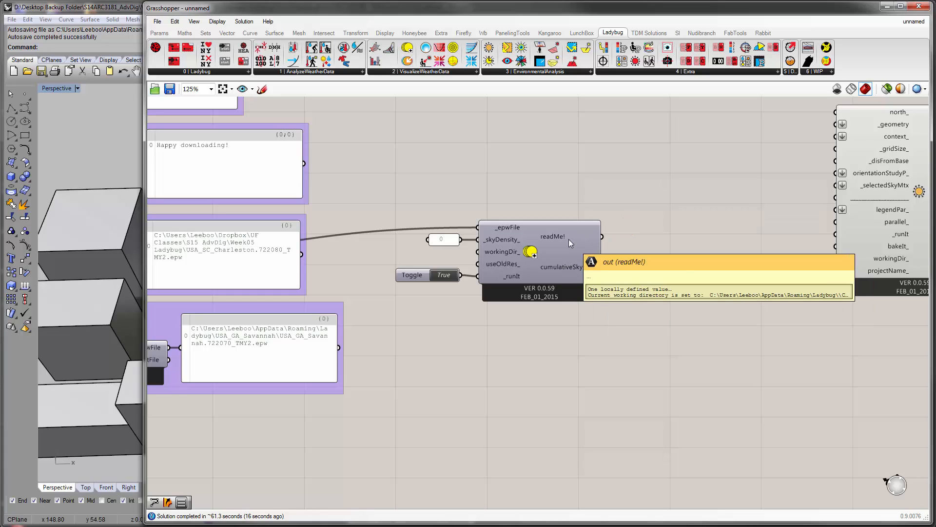
mouse_move(576, 267)
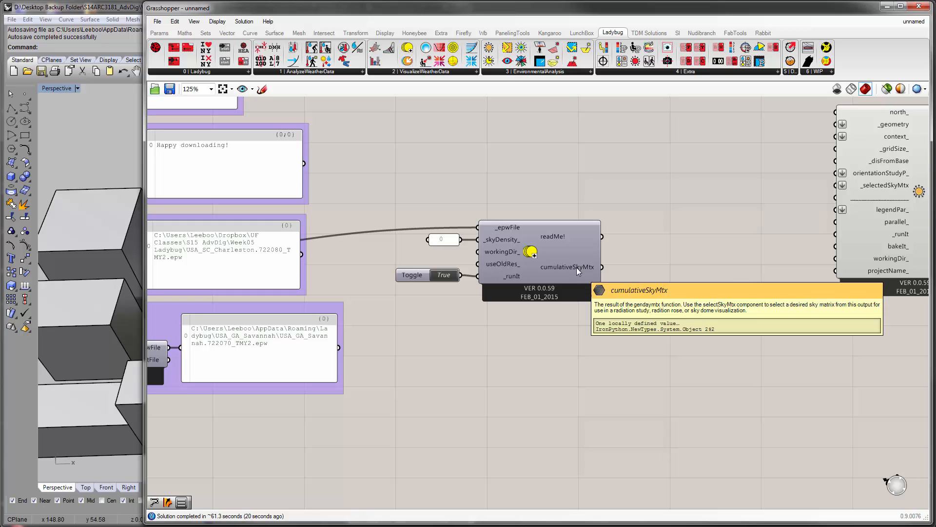
Move the GenCumulativeSkyMtx component together with its panel and toggle slightly closer to the groups
left_click_drag(561, 331, 399, 226)
left_click_drag(533, 260, 515, 258)
left_click(531, 321)
scroll(532, 250, "down", 4)
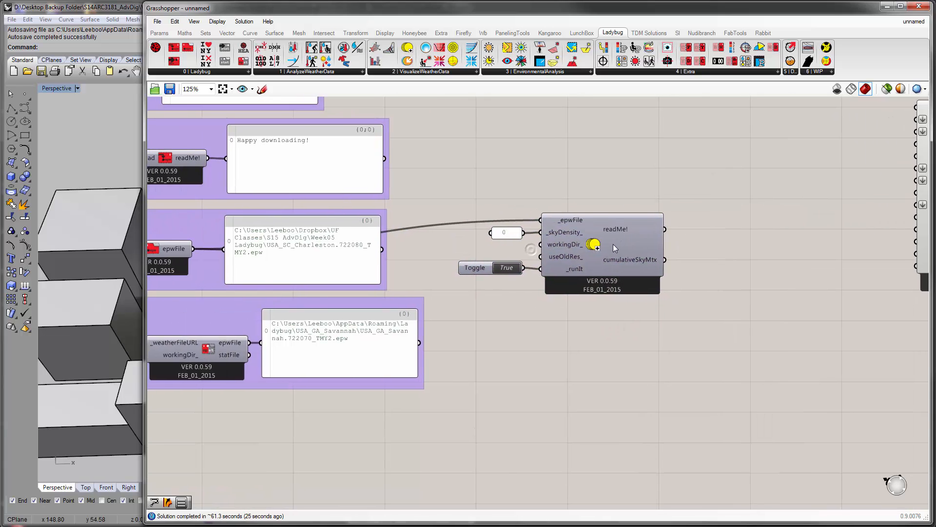
Add a Ladybug selectSkyMtx component beside GenCumulativeSkyMtx and connect the cumulativeSkyMtx output to its _cumulativeSkyMtx input
right_click_drag(604, 186, 512, 211)
scroll(770, 231, "up", 2)
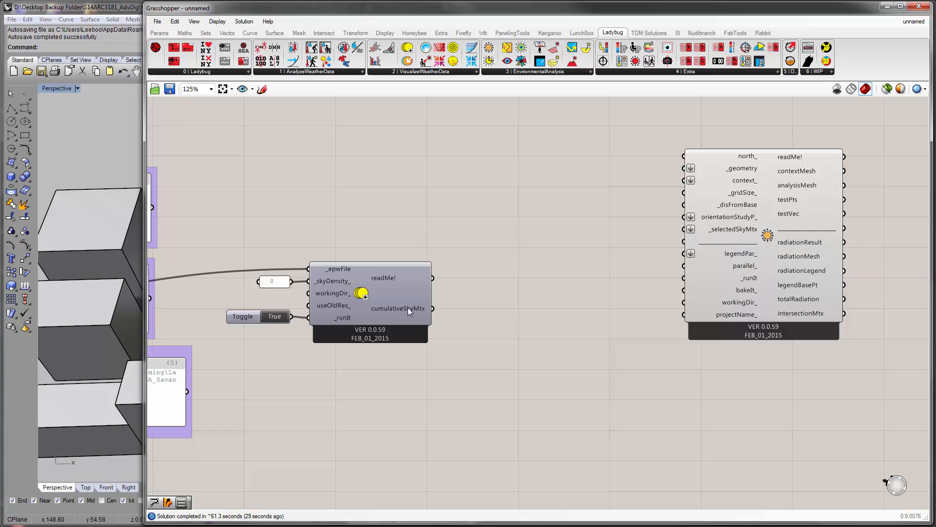
mouse_move(408, 307)
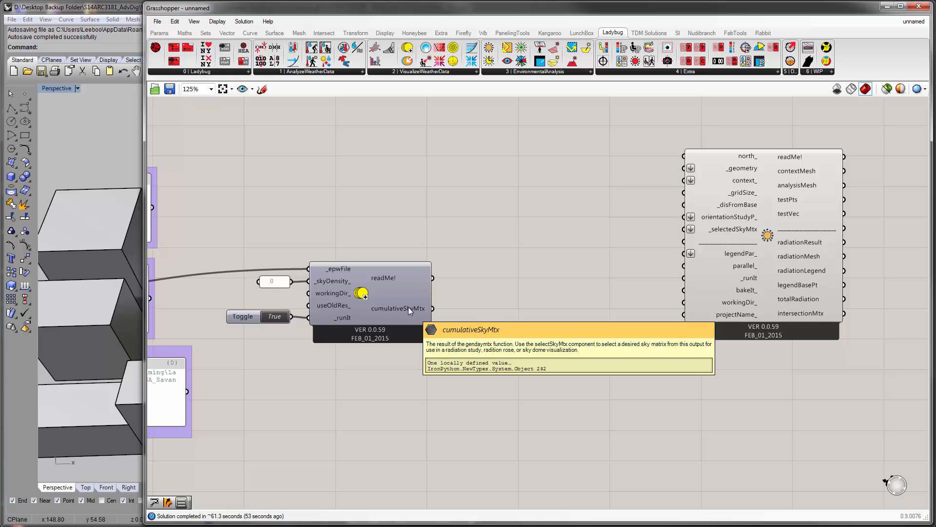
left_click(449, 72)
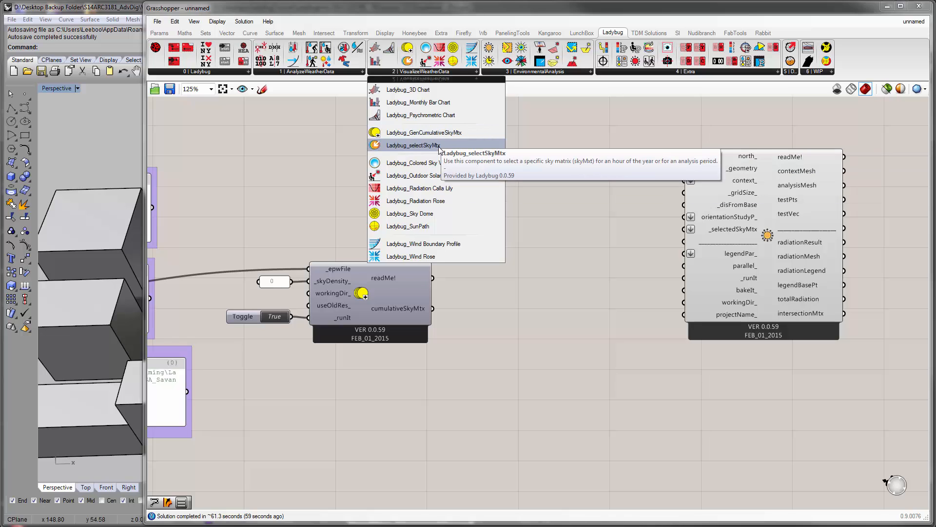
left_click(449, 144)
left_click(509, 318)
left_click_drag(508, 328, 532, 342)
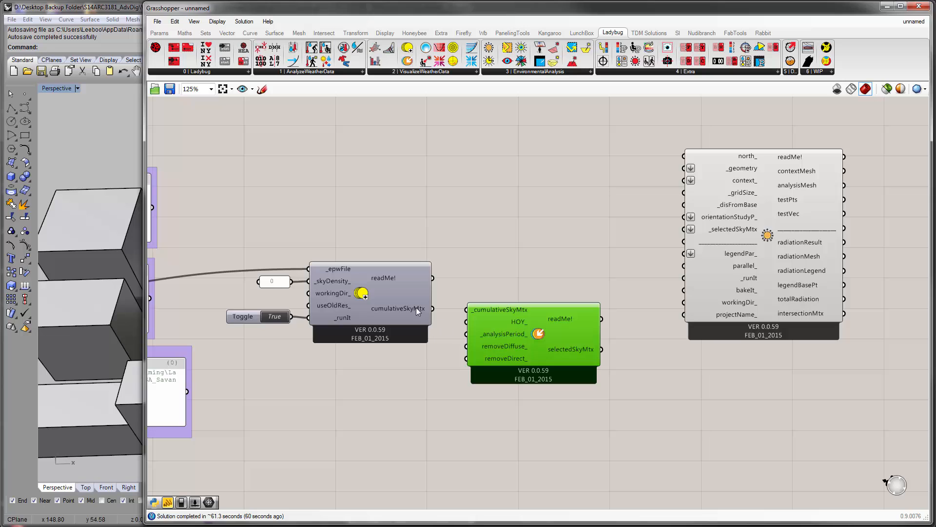
left_click_drag(456, 307, 466, 310)
left_click(502, 279)
left_click_drag(511, 332, 522, 365)
right_click_drag(514, 379, 573, 324)
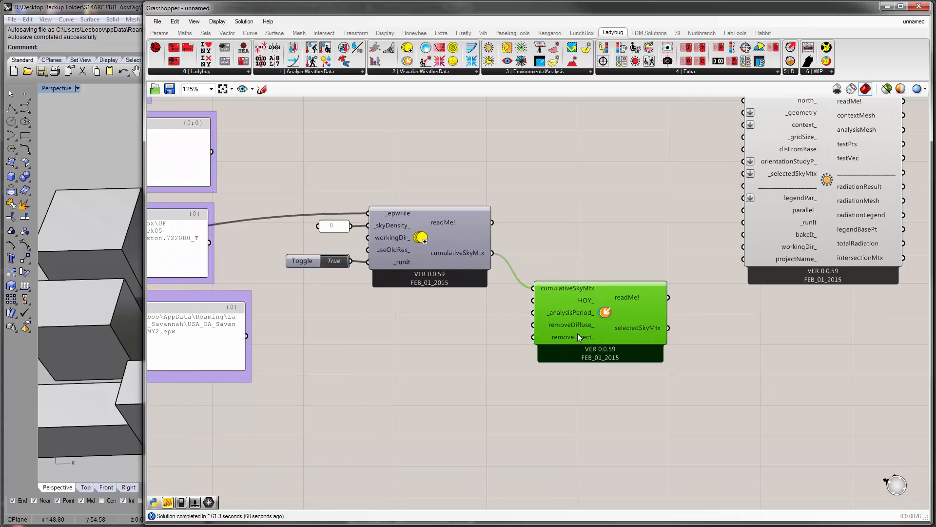
Check the selectSkyMtx component's _analysisPeriod_ input and place a Ladybug Analysis Period component below the GenCumulativeSkyMtx component
mouse_move(584, 299)
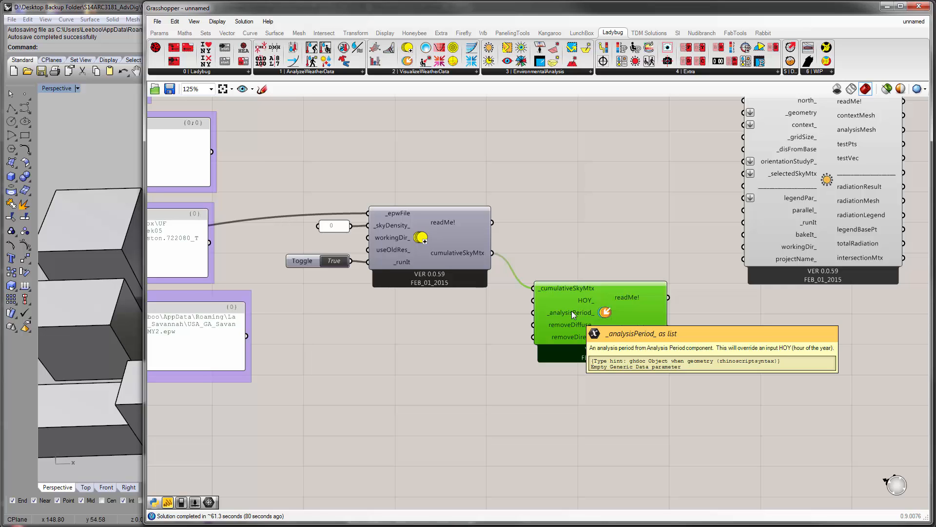
left_click(348, 73)
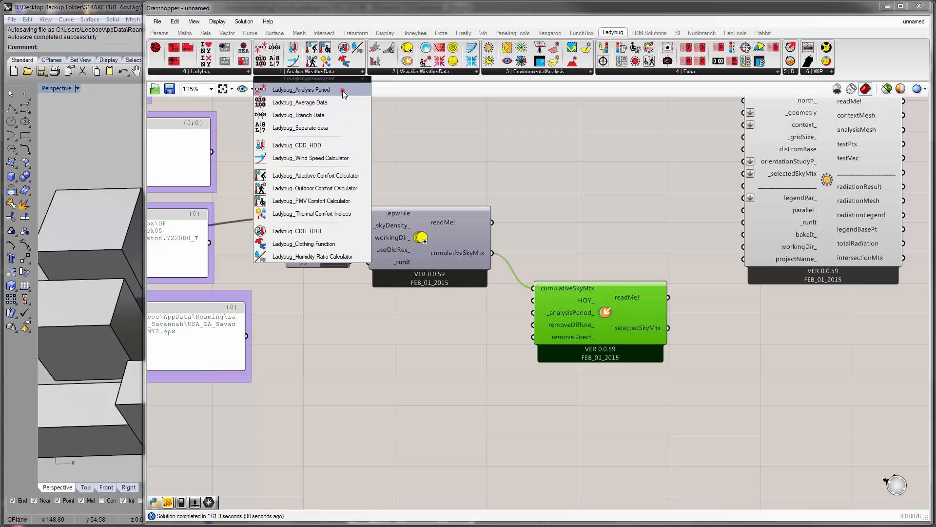
left_click(343, 90)
left_click(402, 366)
right_click_drag(540, 362, 607, 327)
left_click(508, 336)
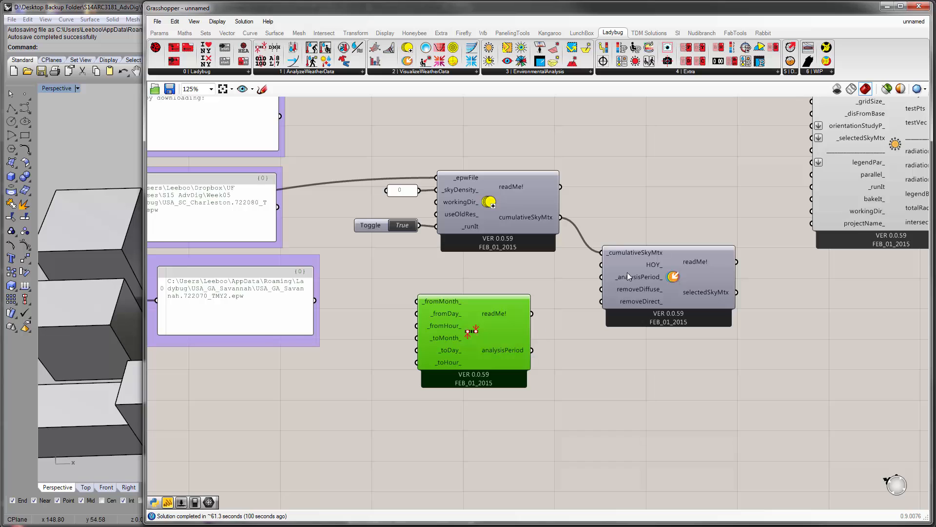
right_click_drag(499, 334, 586, 319)
left_click_drag(527, 285, 546, 343)
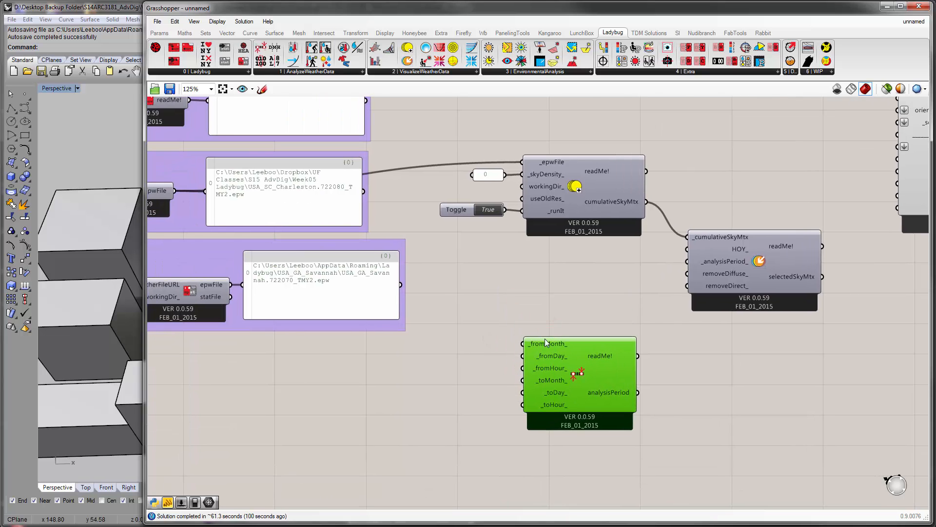
Create a number slider ranging from 1 to 12 and connect it to the Analysis Period component's _fromMonth_ input
scroll(566, 366, "up", 3)
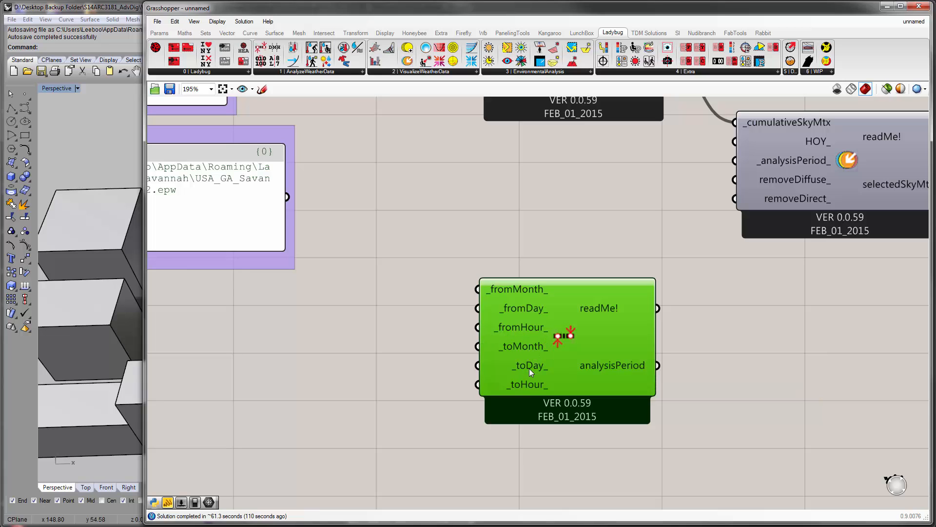
scroll(573, 356, "down", 2)
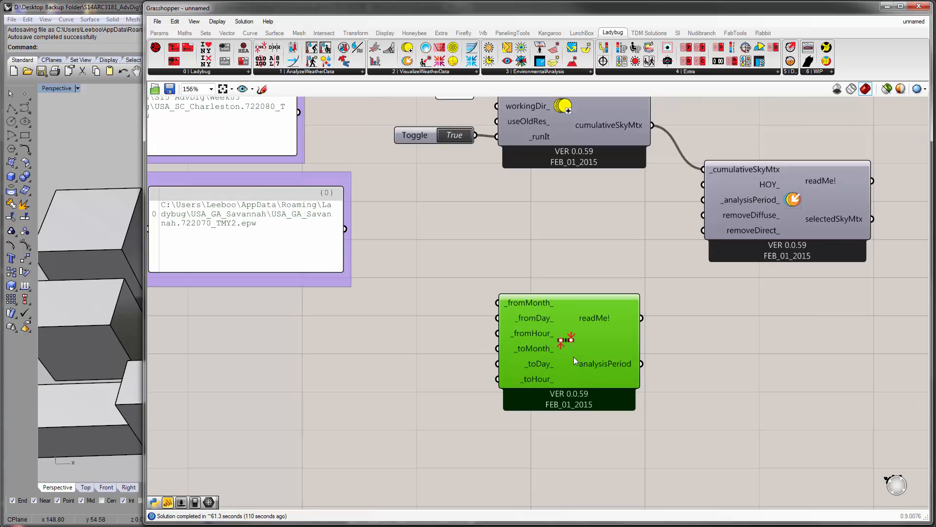
right_click_drag(588, 341, 618, 345)
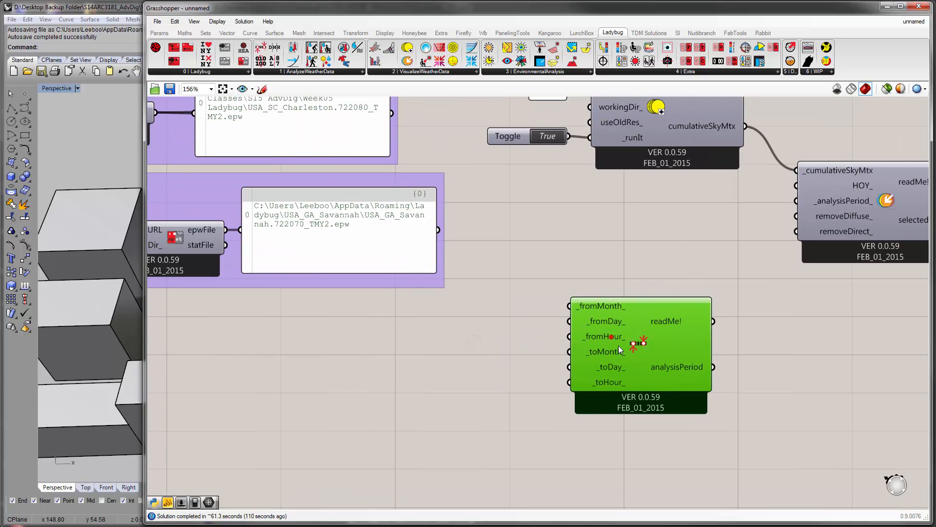
double_click(501, 331)
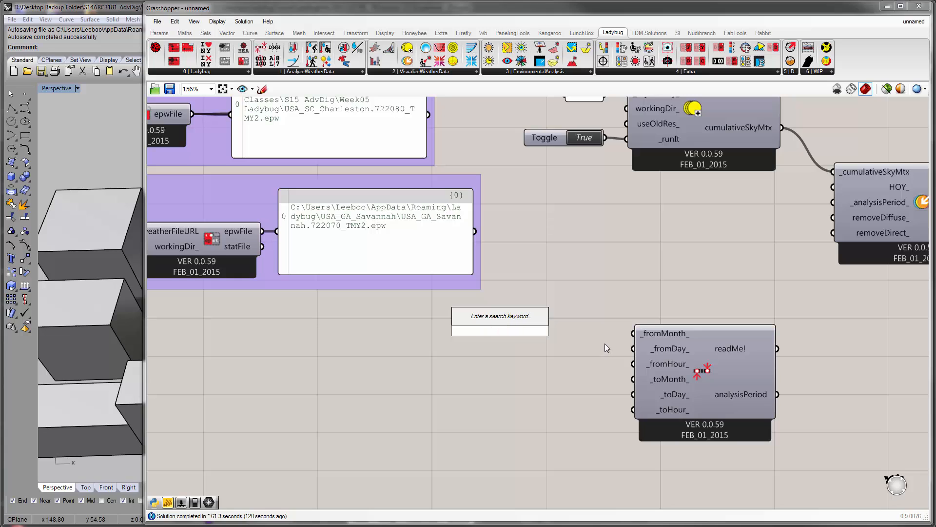
type("1<12")
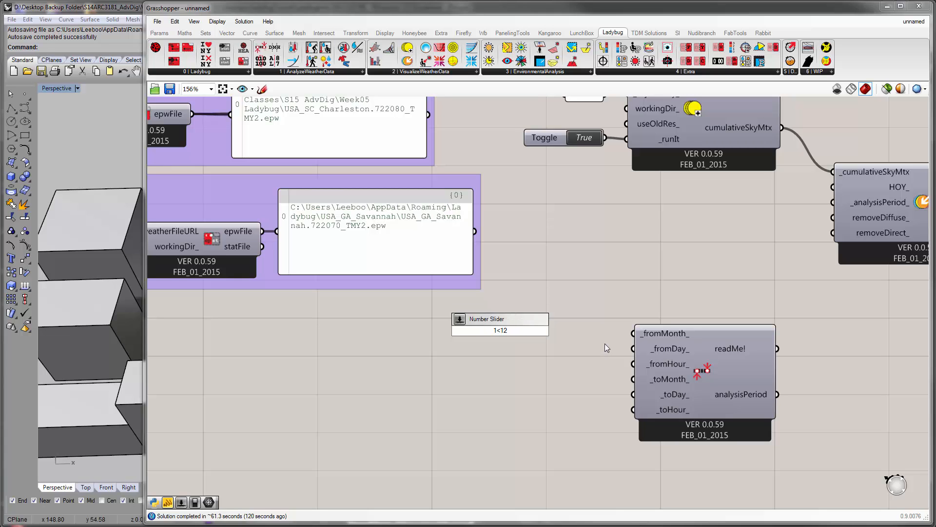
key("Return")
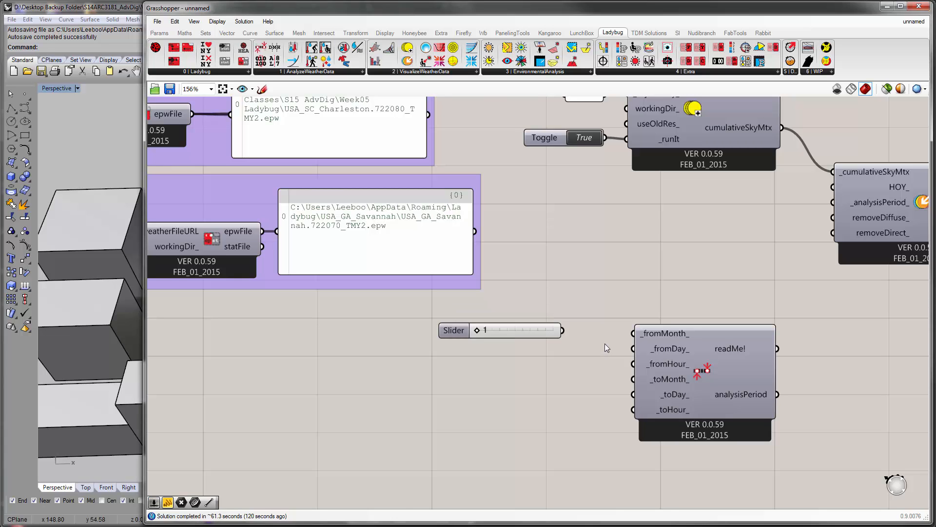
left_click(560, 330)
left_click_drag(560, 330, 633, 333)
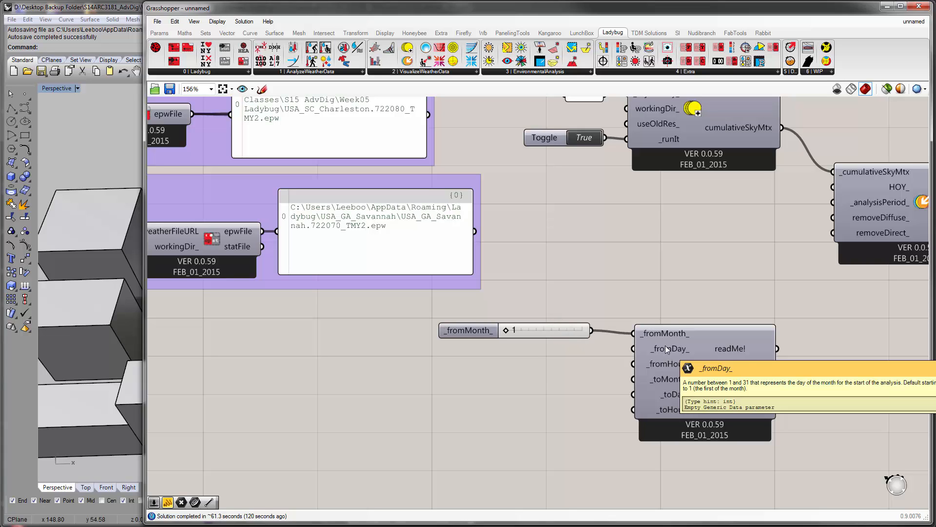
Create a number slider ranging from 1 to 31 and connect it to the Analysis Period component's _fromDay_ input
double_click(537, 330)
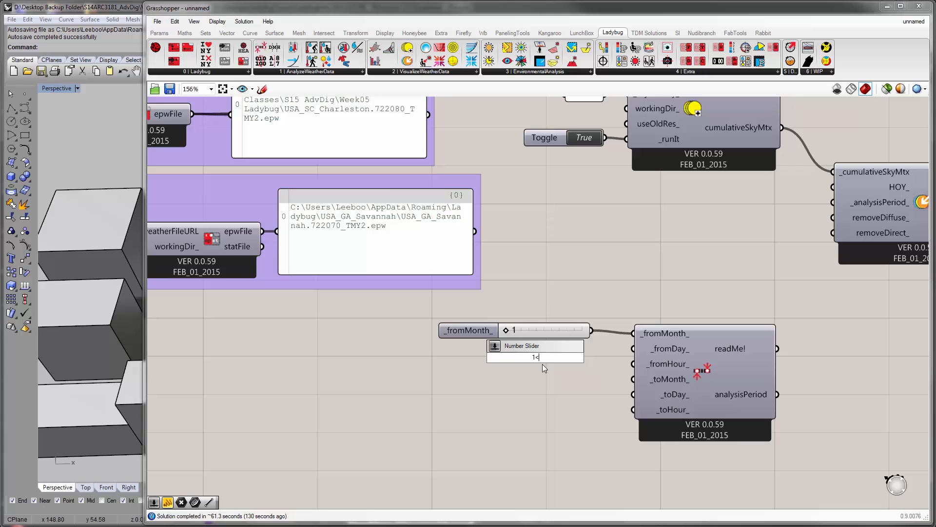
type("1<31")
key("Return")
left_click(554, 348)
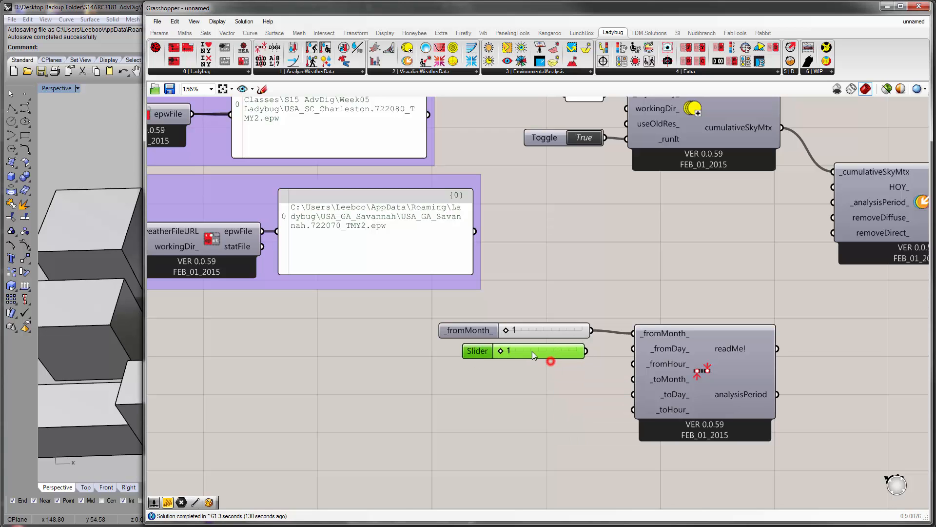
left_click_drag(574, 350, 633, 349)
Create a number slider ranging from 1 to 24, connect it to the _fromHour_ input and line up the three sliders
double_click(522, 376)
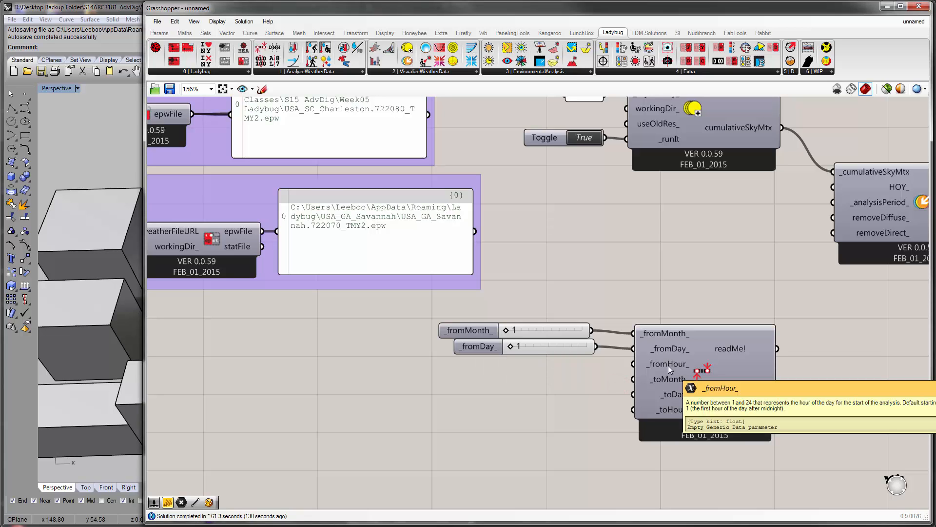
double_click(545, 381)
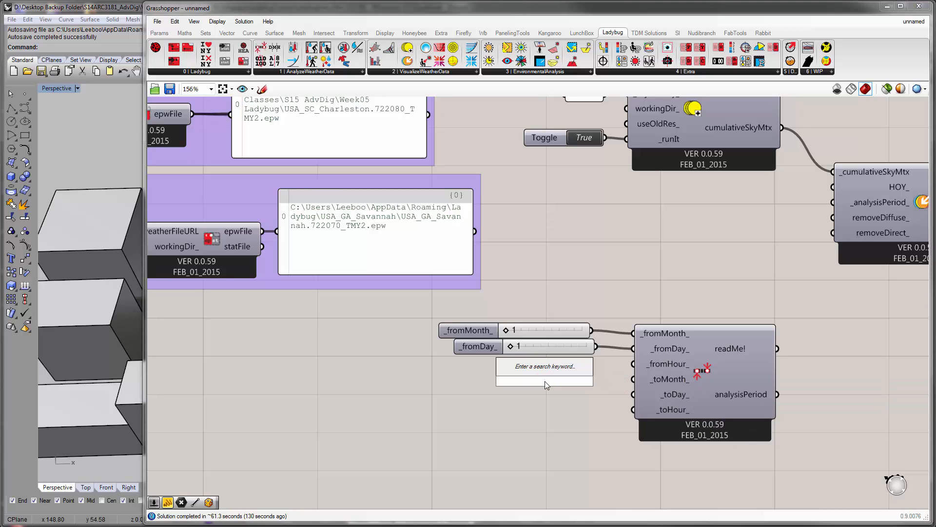
type("1<24")
key("Return")
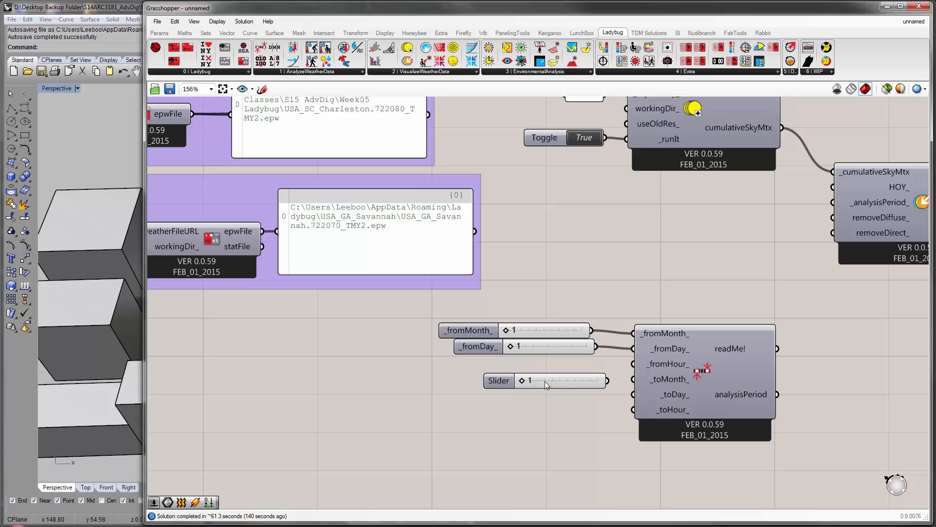
left_click_drag(529, 378, 499, 362)
left_click_drag(578, 364, 503, 309)
left_click(518, 317)
left_click(551, 292)
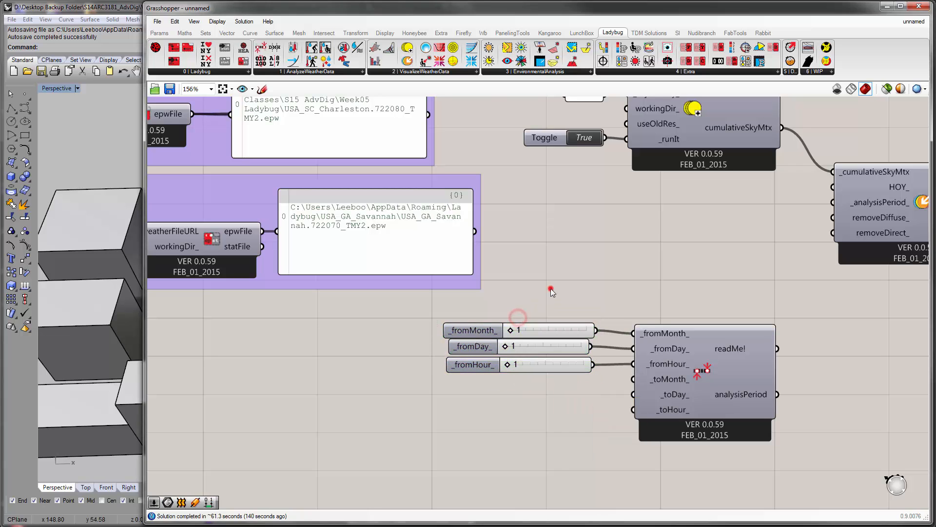
Copy the three sliders below the originals, connect them to _toMonth_, _toDay_ and _toHour_, and nudge the Analysis Period component into line
left_click_drag(551, 292, 558, 408)
left_click_drag(521, 331, 531, 391, "alt")
left_click(604, 396)
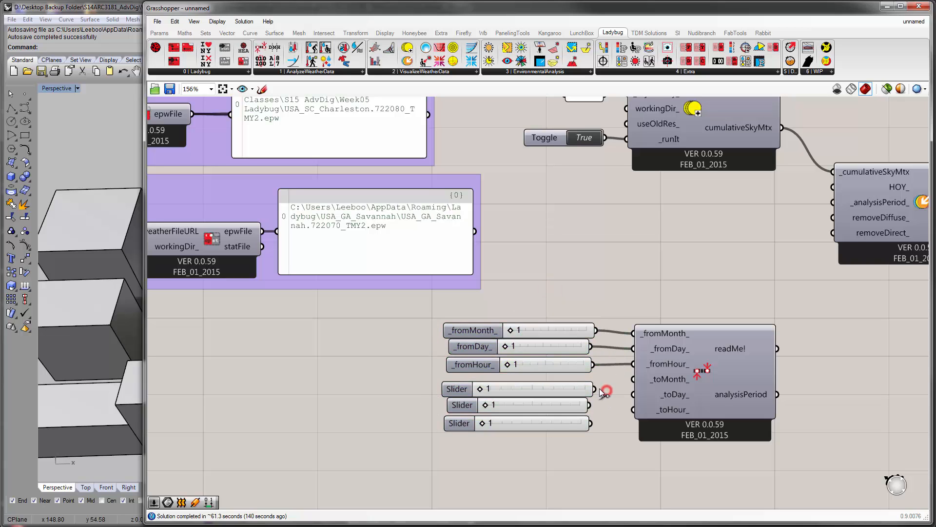
left_click_drag(594, 389, 633, 379)
left_click_drag(590, 405, 633, 394)
left_click_drag(591, 423, 634, 409)
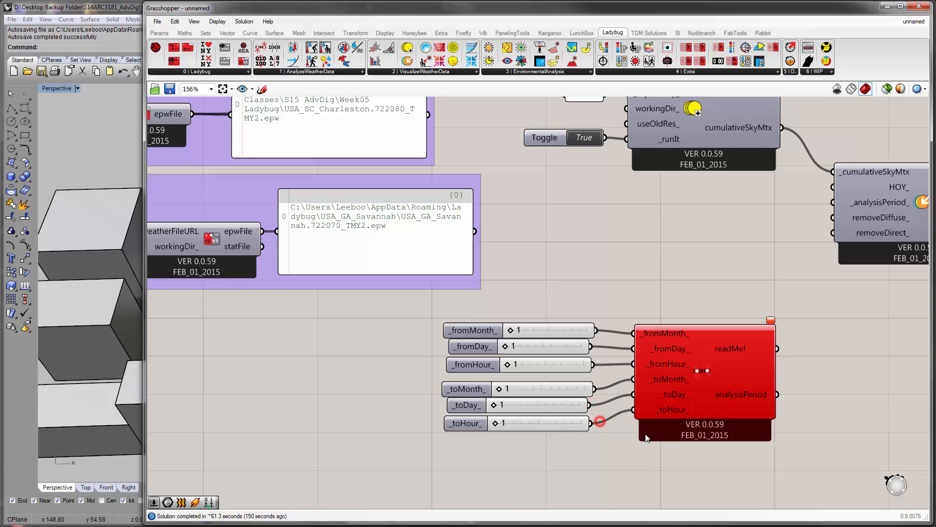
right_click_drag(731, 334, 698, 305)
left_click_drag(676, 337, 670, 341)
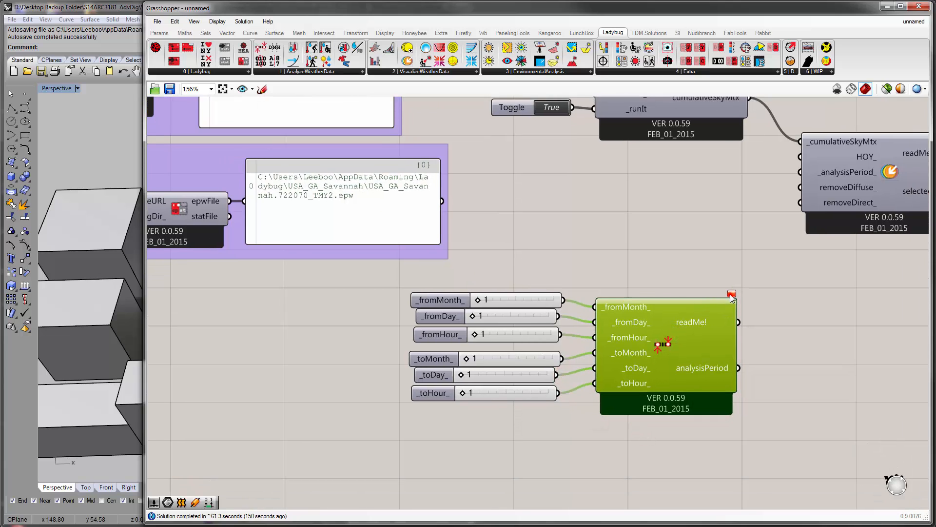
Set the analysis period's end sliders to month 6, day 31 and hour 24
mouse_move(732, 294)
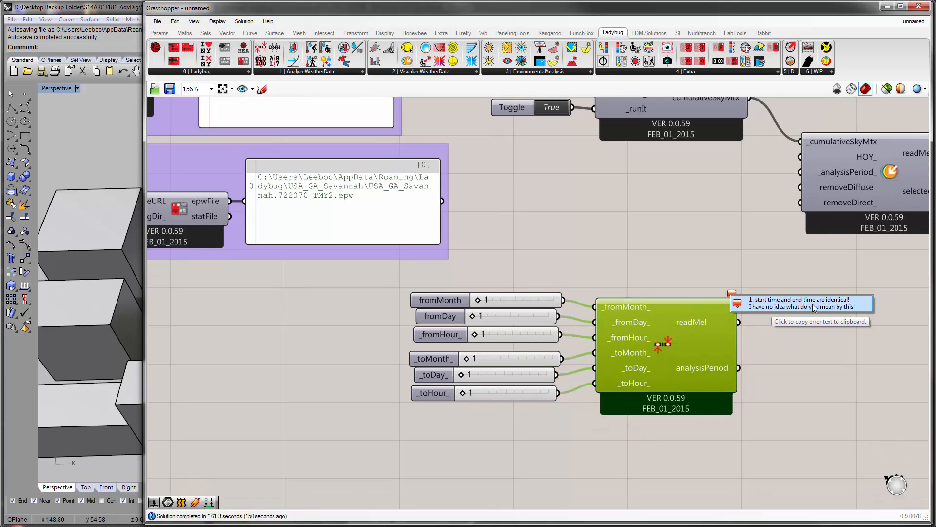
left_click(624, 233)
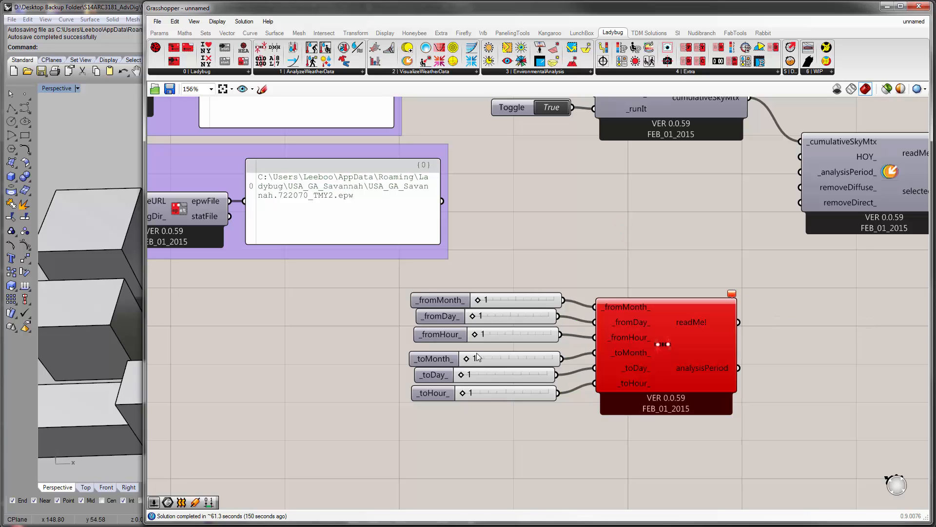
left_click_drag(467, 358, 504, 361)
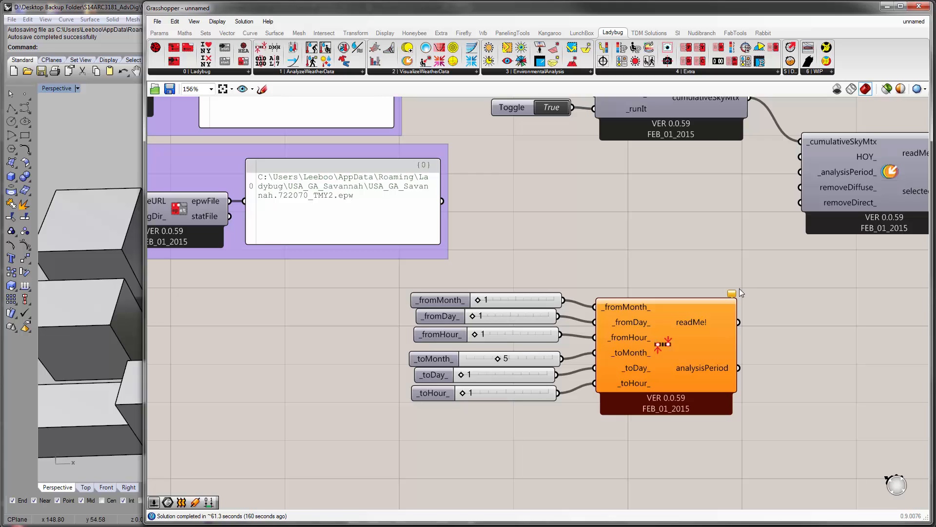
mouse_move(732, 296)
left_click_drag(465, 393, 469, 393)
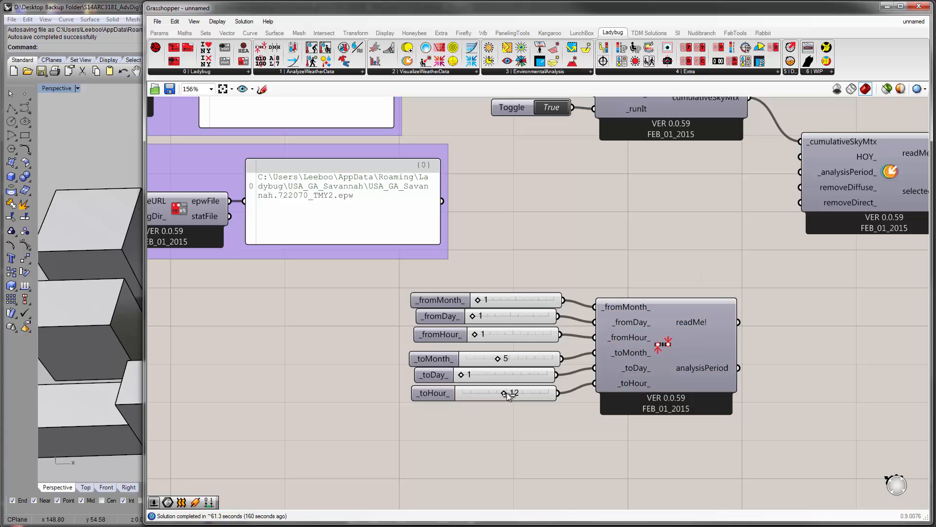
left_click_drag(548, 394, 571, 392)
left_click_drag(498, 359, 507, 359)
left_click_drag(459, 374, 570, 369)
right_click_drag(552, 408, 533, 409)
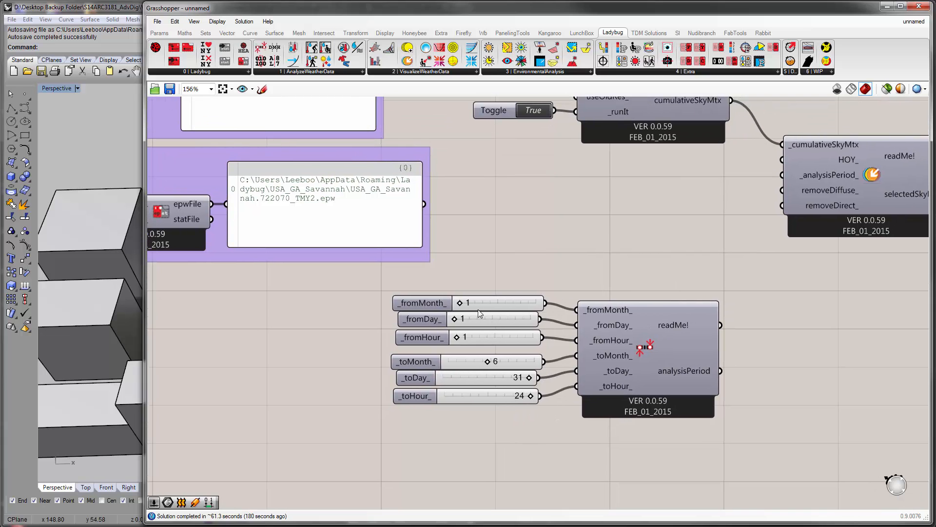
Check the Analysis Period's readMe! text and connect its analysisPeriod output to the _analysisPeriod_ input of the sky matrix selection component
mouse_move(690, 325)
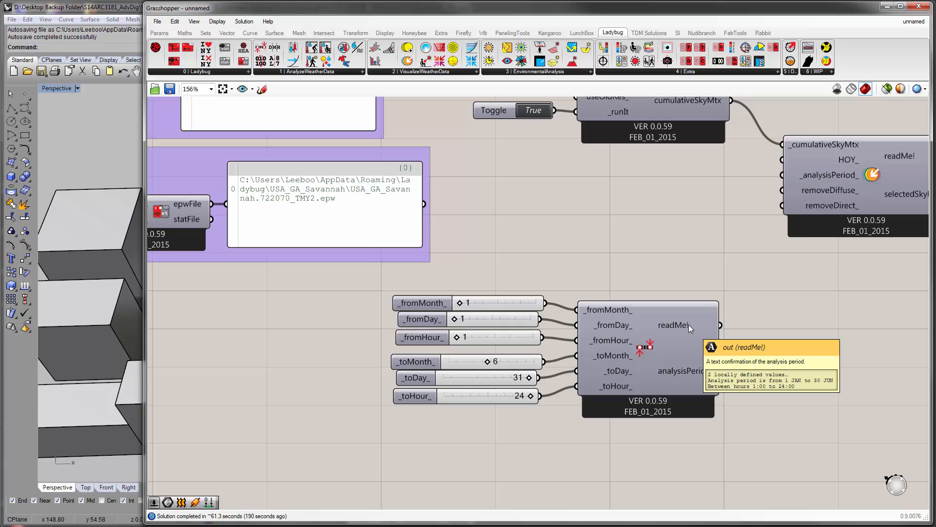
right_click_drag(689, 323, 561, 329)
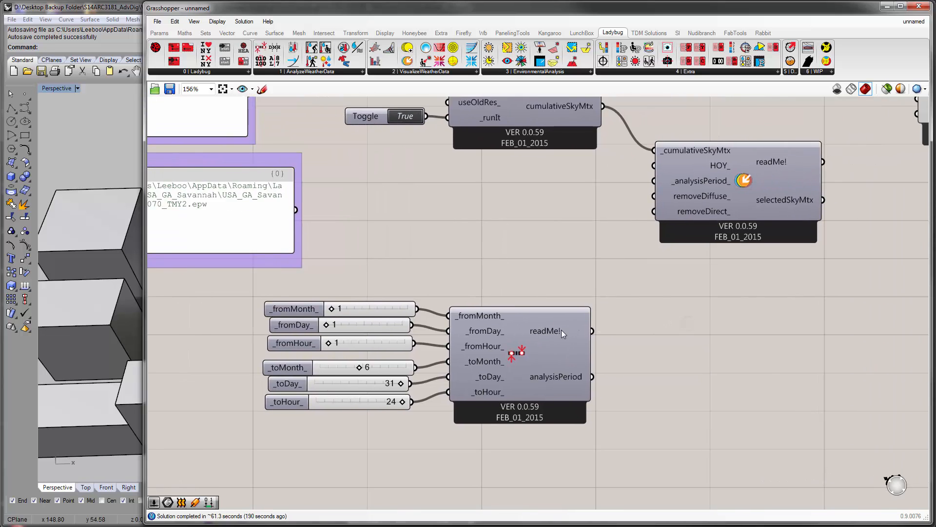
scroll(561, 330, "down", 1)
left_click_drag(586, 364, 636, 211)
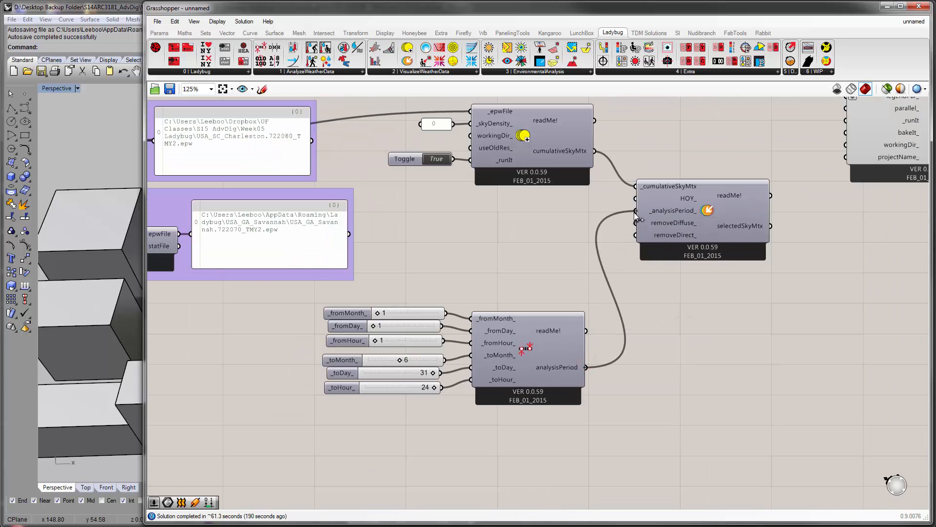
Reposition the Radiation Analysis component and connect the selectedSkyMtx output to its _selectedSkyMtx input
right_click_drag(648, 316, 569, 359)
right_click_drag(697, 320, 618, 353)
right_click_drag(680, 257, 617, 308)
left_click_drag(671, 269, 709, 355)
right_click_drag(626, 358, 621, 329)
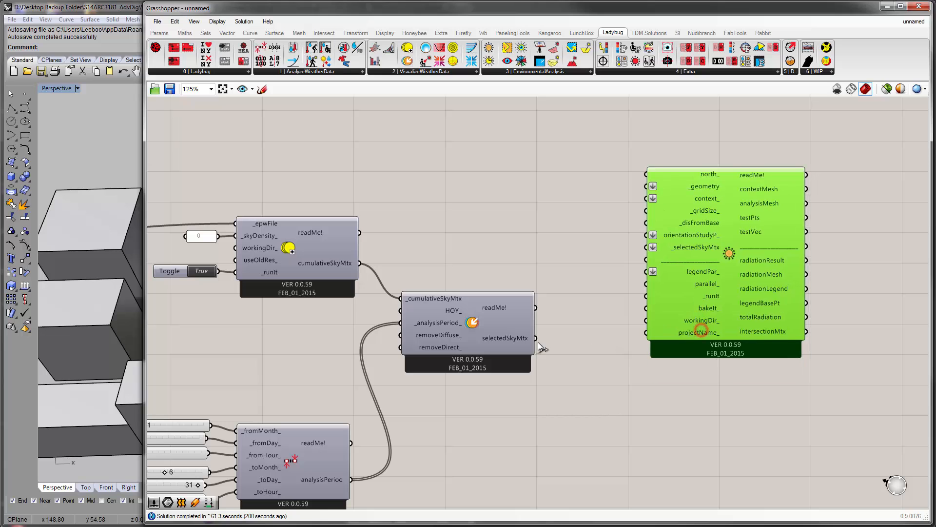
left_click_drag(538, 339, 646, 247)
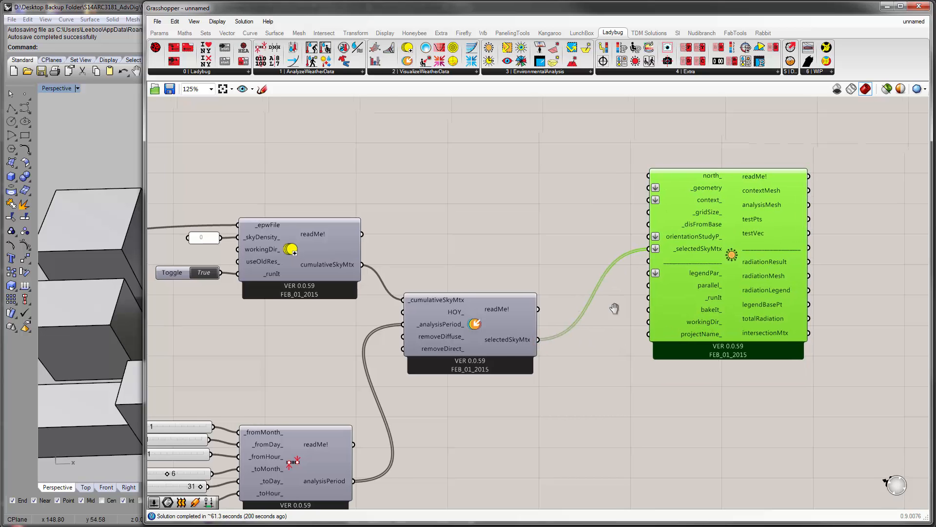
right_click_drag(723, 322, 827, 294)
mouse_move(827, 295)
left_mouse_down()
mouse_move(775, 377)
mouse_move(822, 303)
left_mouse_up()
right_click_drag(648, 312, 572, 335)
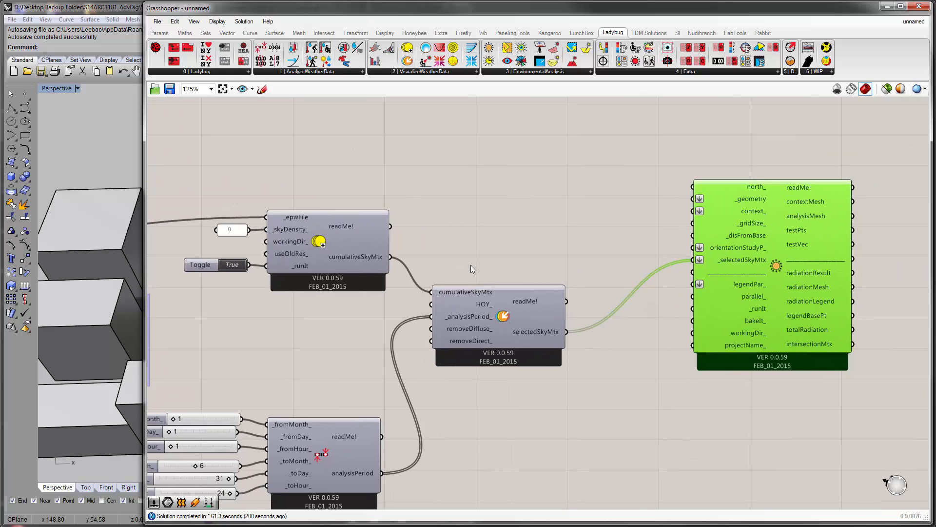
Narrow the Grasshopper window so the buildings in the Rhino perspective viewport are exposed beside it
right_click_drag(471, 266, 409, 317)
mouse_move(667, 255)
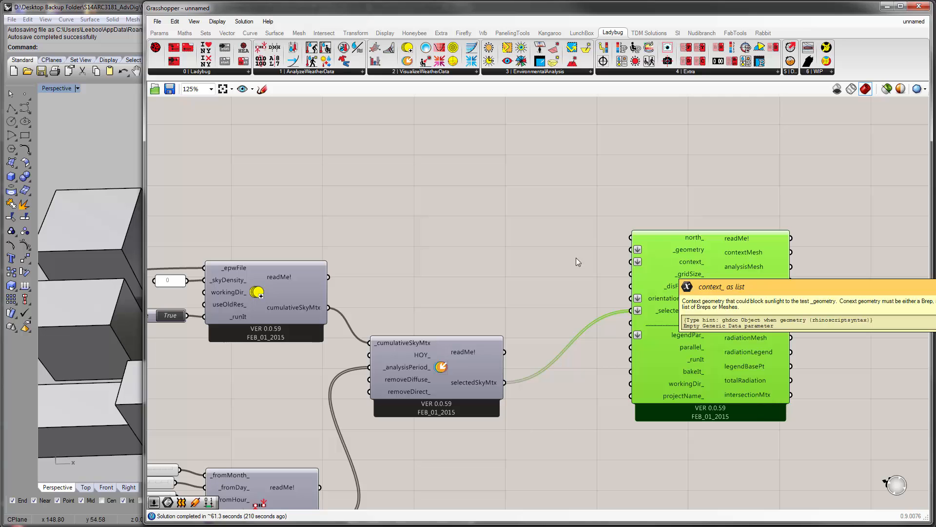
left_click_drag(146, 197, 452, 196)
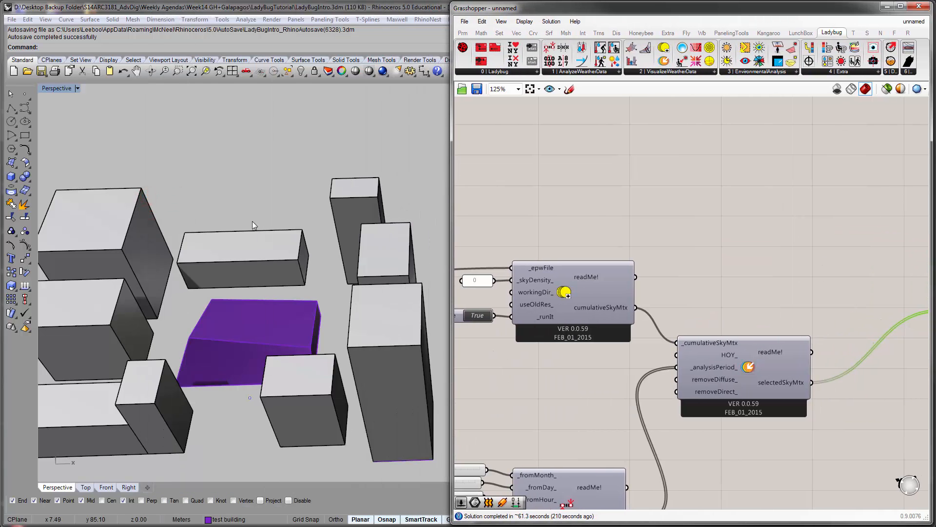
scroll(255, 252, "down", 5)
Examine the purple test building and the surrounding context buildings in the Rhino perspective viewport
right_click_drag(254, 251, 250, 258)
left_click(250, 258)
left_click(250, 323)
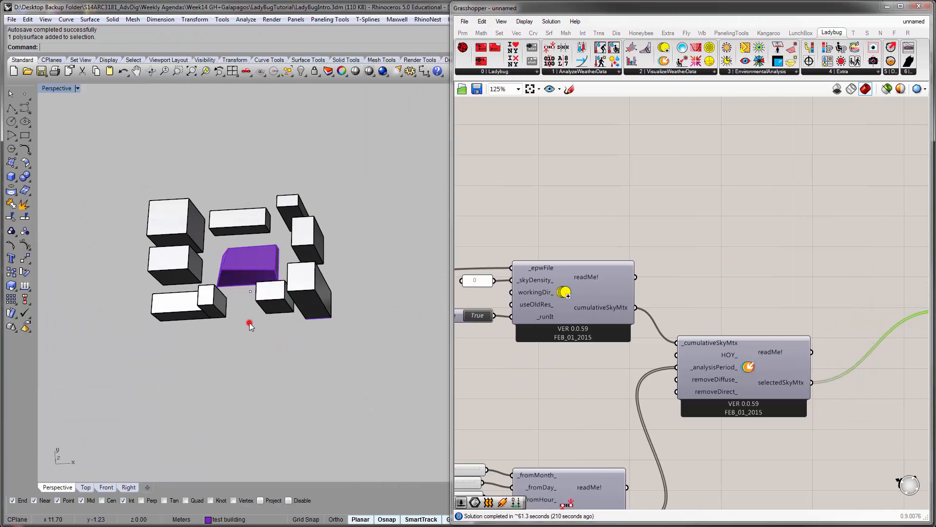
right_click_drag(250, 322, 234, 266)
left_click(234, 263)
left_click(241, 300)
right_click_drag(241, 299, 322, 290)
left_click(323, 291)
left_click(193, 287)
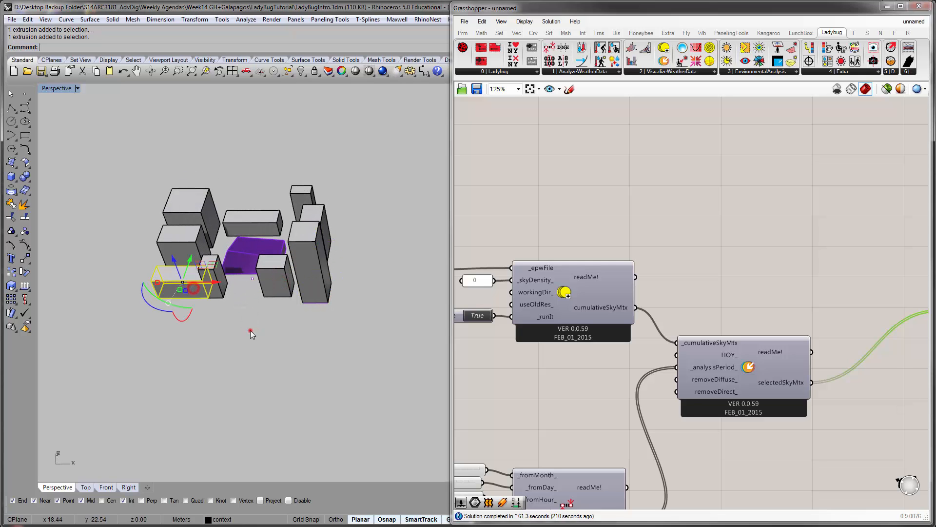
left_click(250, 330)
right_click_drag(695, 215, 534, 216)
right_click_drag(609, 207, 590, 190)
mouse_move(269, 245)
right_mouse_down()
mouse_move(269, 230)
mouse_move(268, 249)
right_mouse_up()
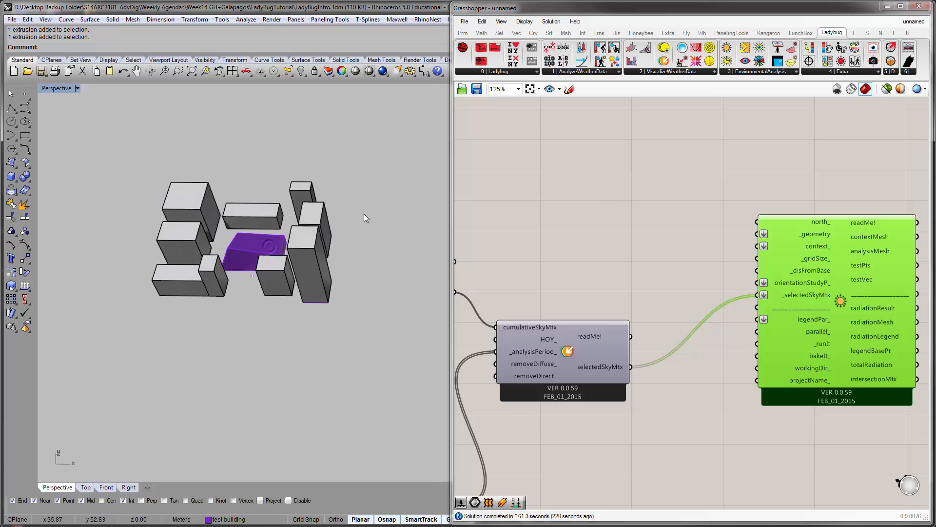
Place a Brep parameter near the Radiation Analysis component and duplicate it directly below
left_click(463, 33)
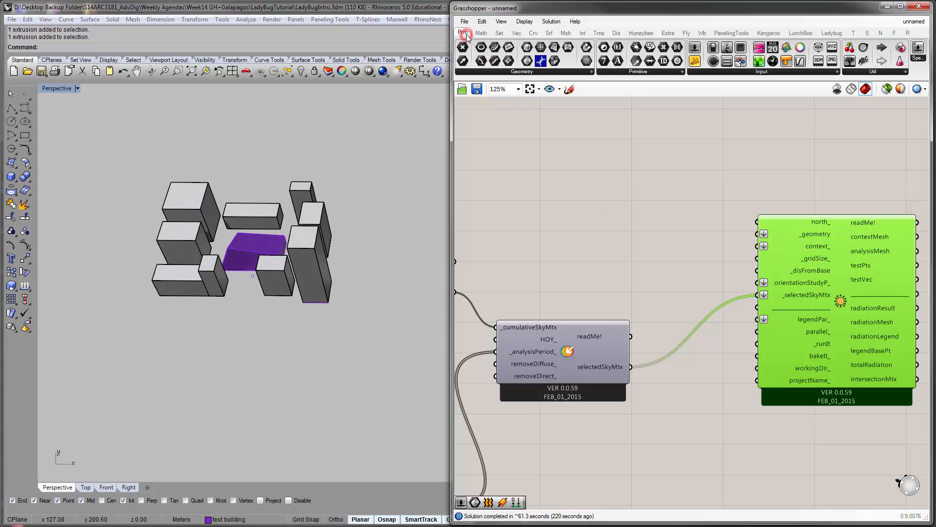
left_click(498, 71)
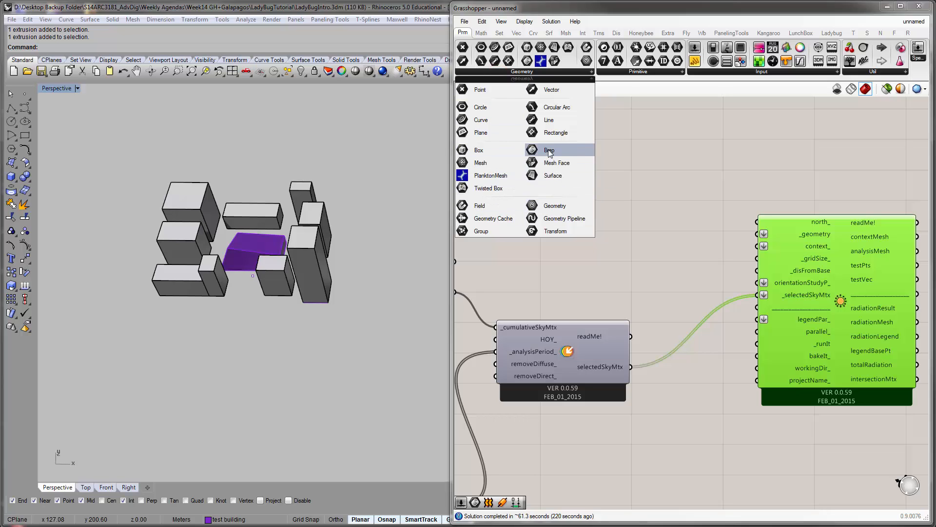
left_click_drag(549, 151, 633, 215)
scroll(633, 215, "up", 3)
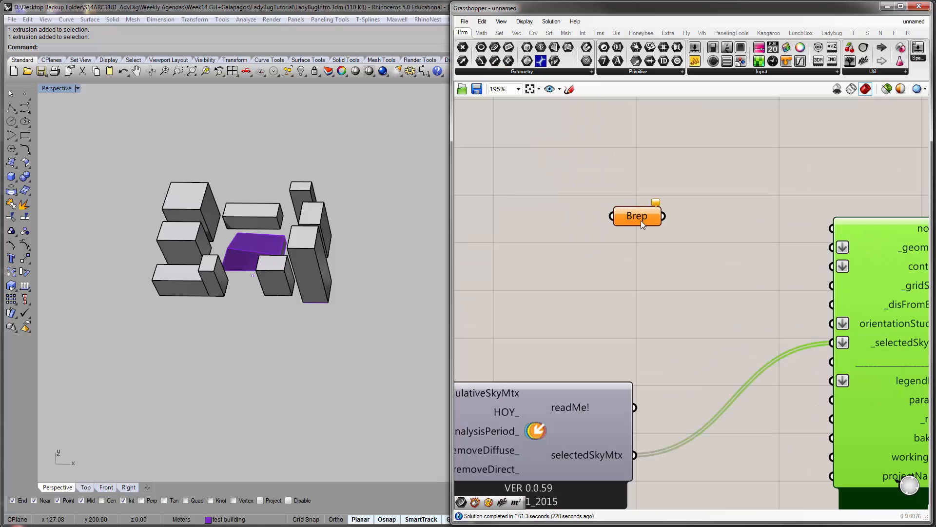
left_click(630, 217)
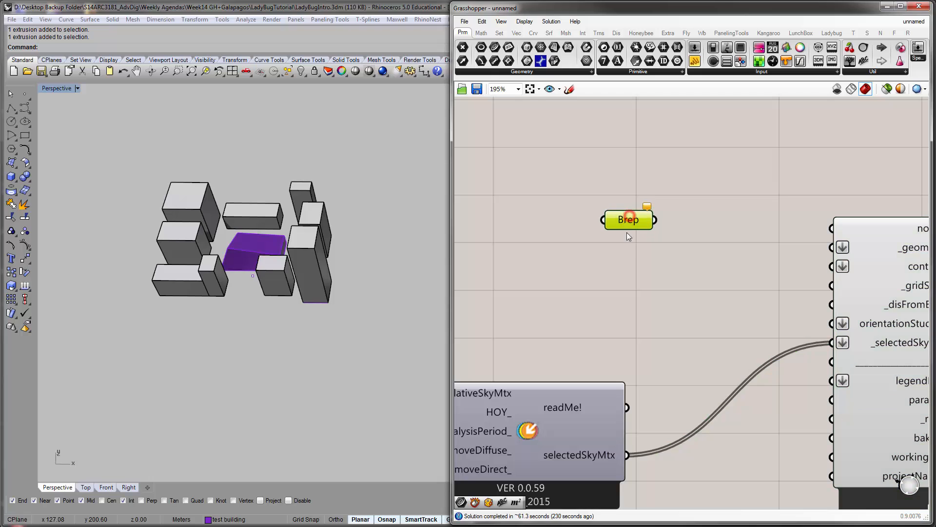
left_click_drag(632, 290, 633, 291, "alt")
right_click_drag(599, 248, 638, 227)
Rename the upper Brep parameter to Geometry
left_click(670, 193)
right_click_drag(671, 194, 697, 214)
scroll(697, 214, "down", 1)
right_click(697, 214)
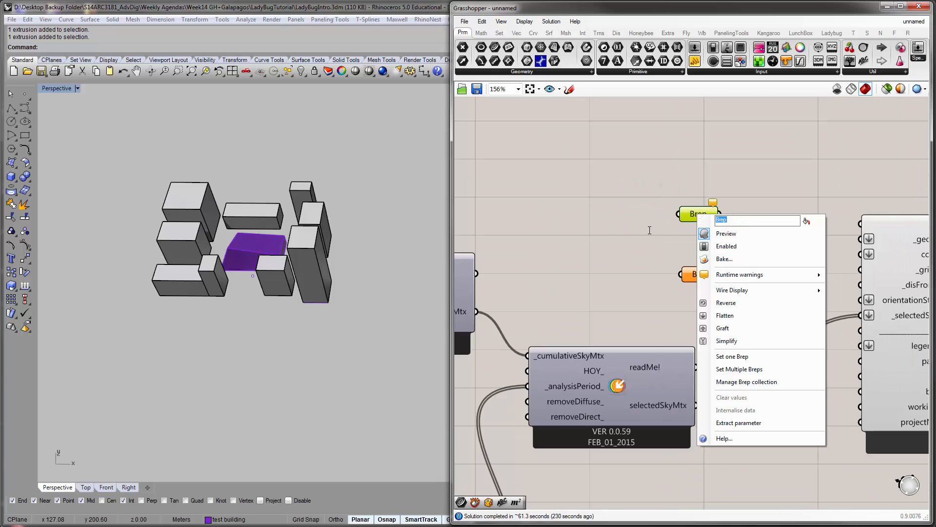
type("Geometry")
left_click(641, 233)
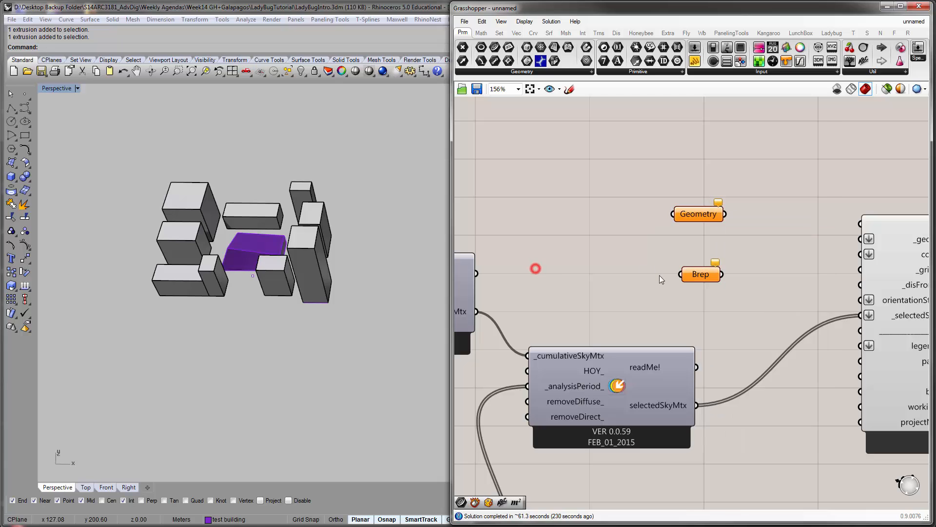
Rename the lower Brep parameter to Context
right_click(695, 274)
left_click(724, 282)
double_click(724, 282)
type("Co")
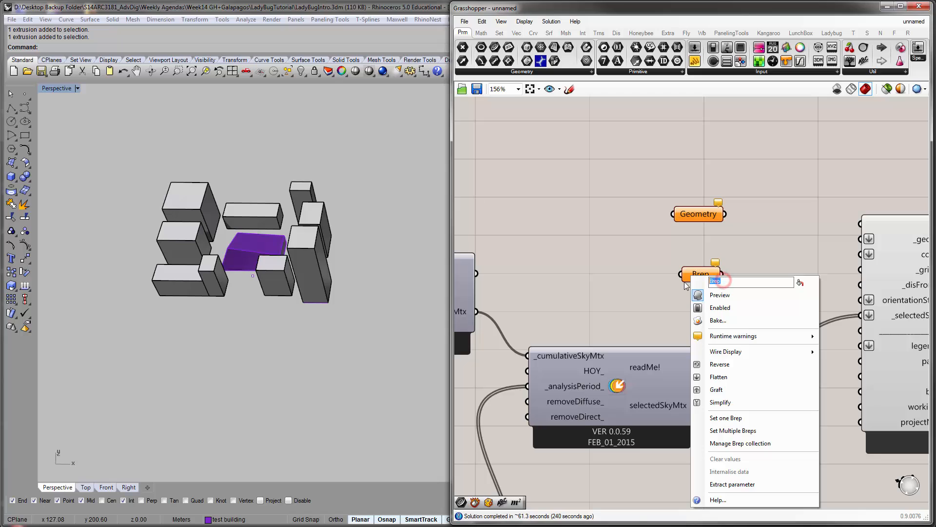
type("ntext")
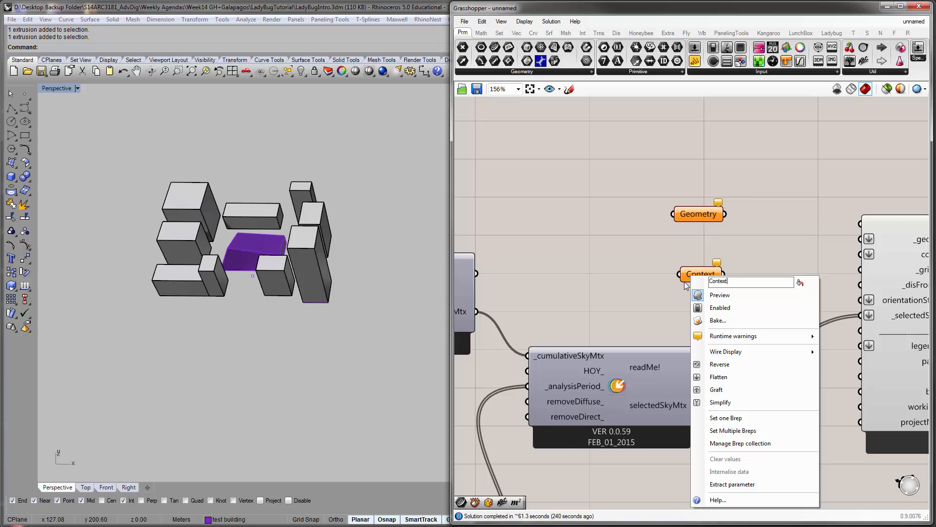
left_click(611, 236)
Reference the purple test building from Rhino as the single Brep of the Geometry parameter
right_click_drag(616, 243, 652, 244)
left_click(723, 211)
right_click(722, 214)
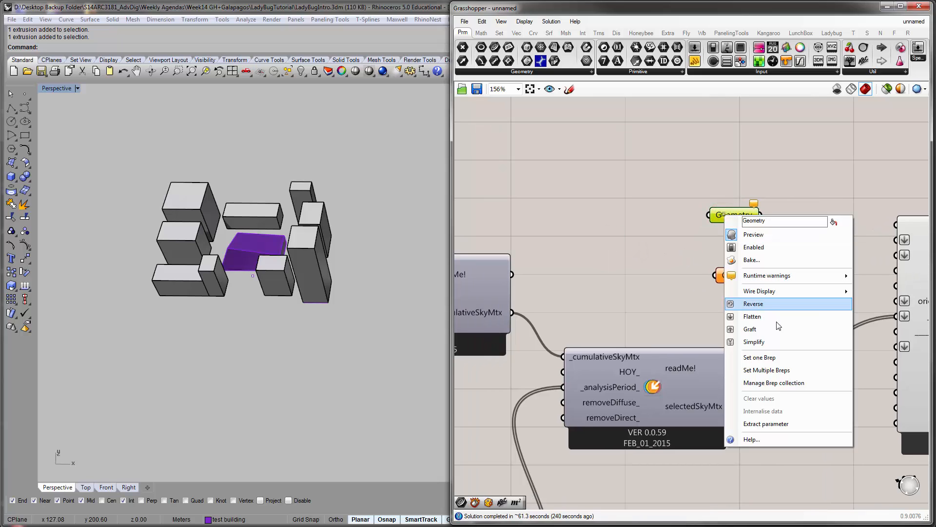
left_click(769, 358)
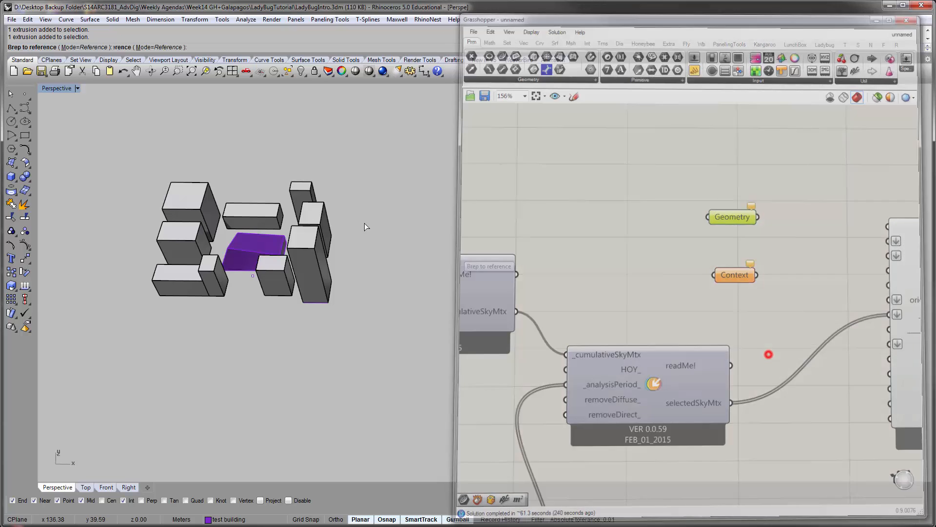
left_click(245, 257)
left_click(642, 246)
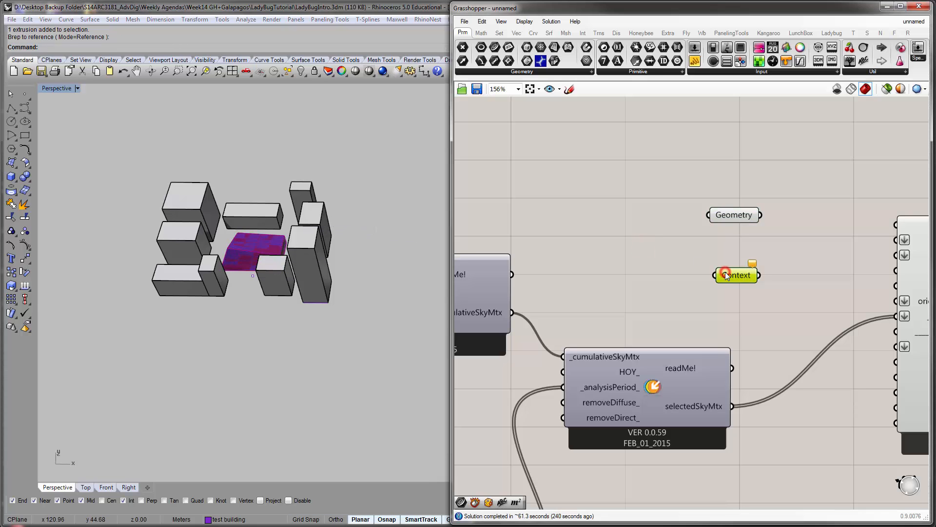
Reference the nine buildings around the test building as multiple Breps in the Context parameter
right_click(726, 274)
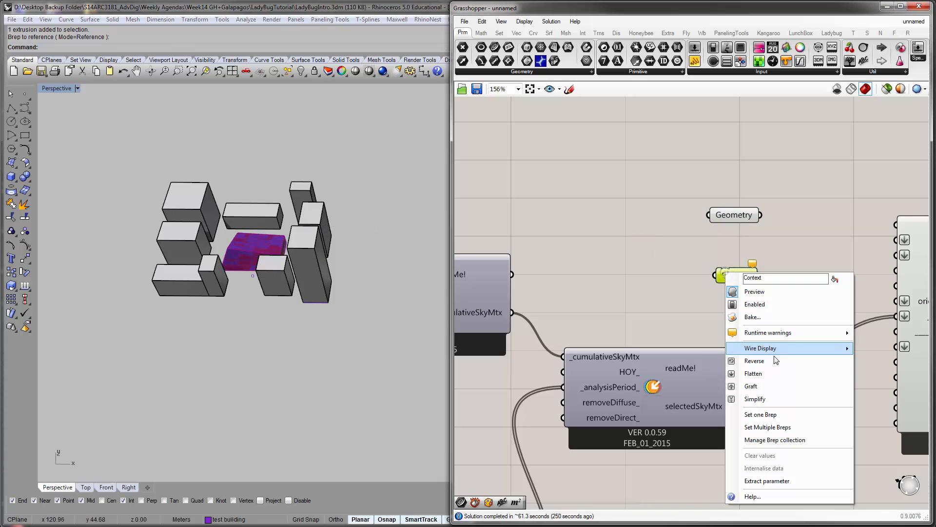
left_click(786, 427)
right_click_drag(293, 244, 293, 263)
left_click(318, 300)
left_click(267, 295)
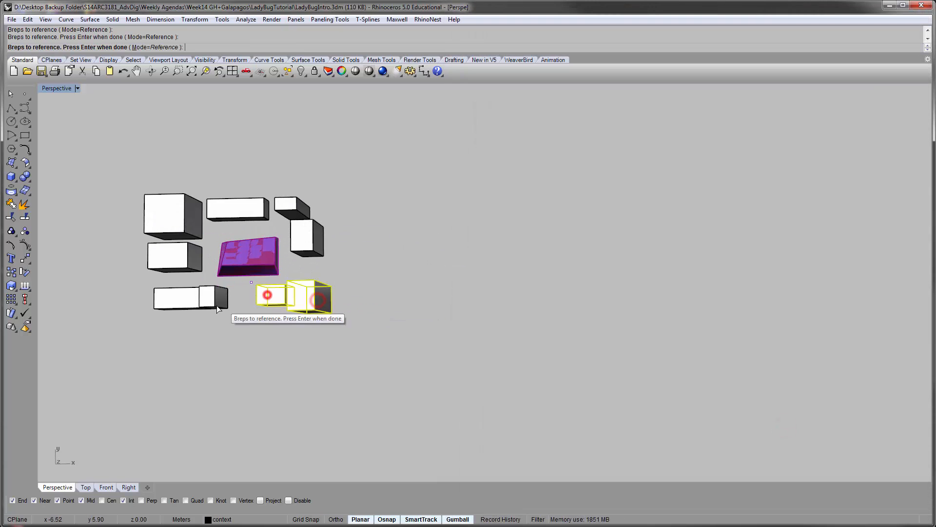
left_click(218, 308)
left_click(181, 297)
left_click(176, 263)
left_click(171, 206)
left_click(217, 208)
left_click(285, 201)
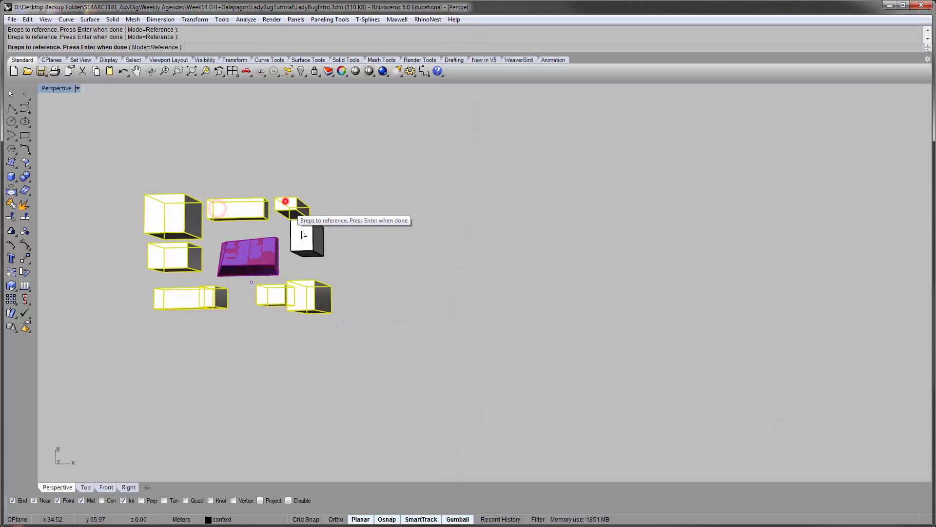
left_click(303, 235)
mouse_move(414, 236)
right_mouse_down()
mouse_move(382, 236)
mouse_move(377, 226)
mouse_move(276, 232)
right_mouse_up()
key("Return")
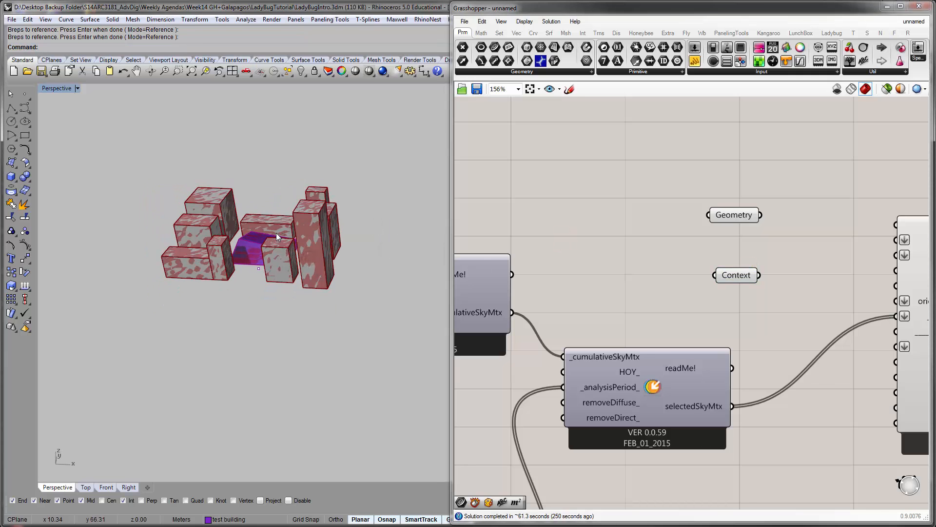
Connect the Geometry and Context parameters to the Radiation Analysis component's _geometry and context_ inputs and stack them closely together
scroll(276, 232, "up", 5)
right_click_drag(648, 189, 574, 194)
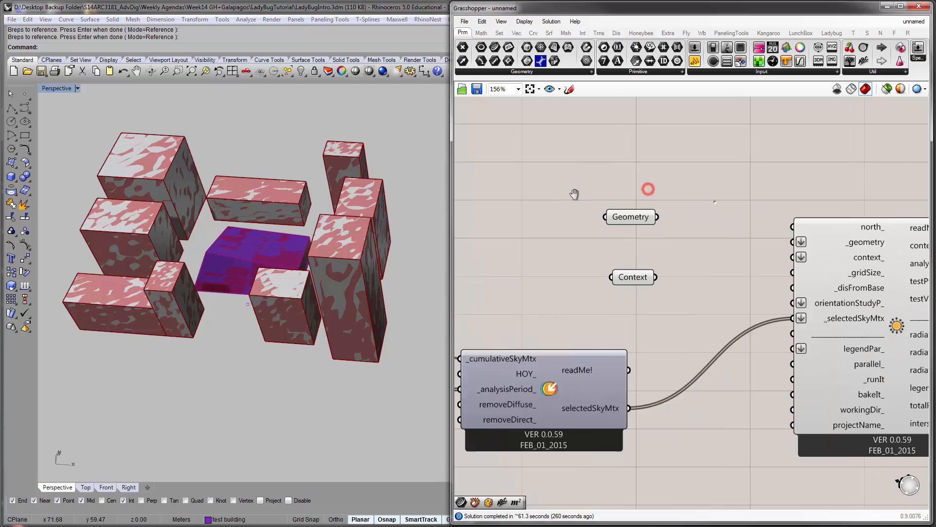
right_click_drag(662, 203, 581, 195)
left_click_drag(568, 198, 717, 225)
left_click_drag(575, 262, 723, 239)
left_click(691, 261)
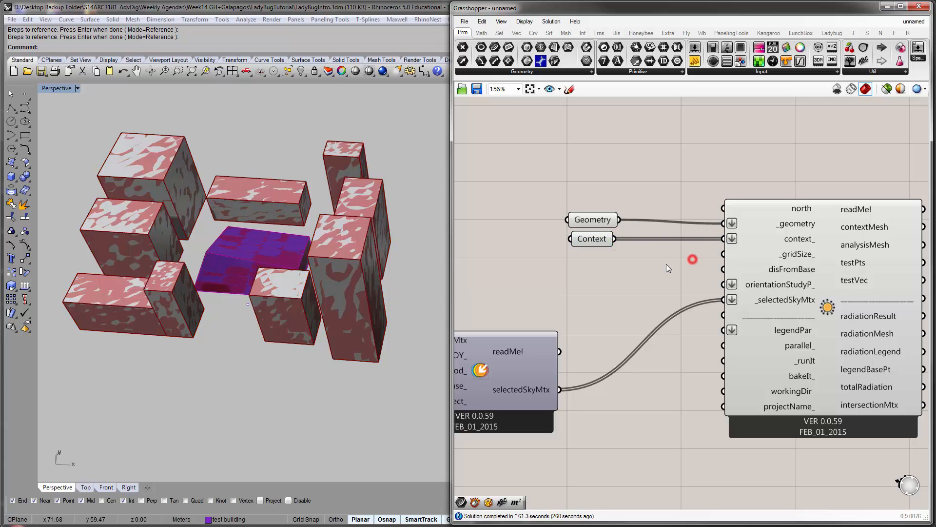
Read the description of the Radiation Analysis component's north_ input and examine the model's orientation in the Rhino viewport
mouse_move(805, 214)
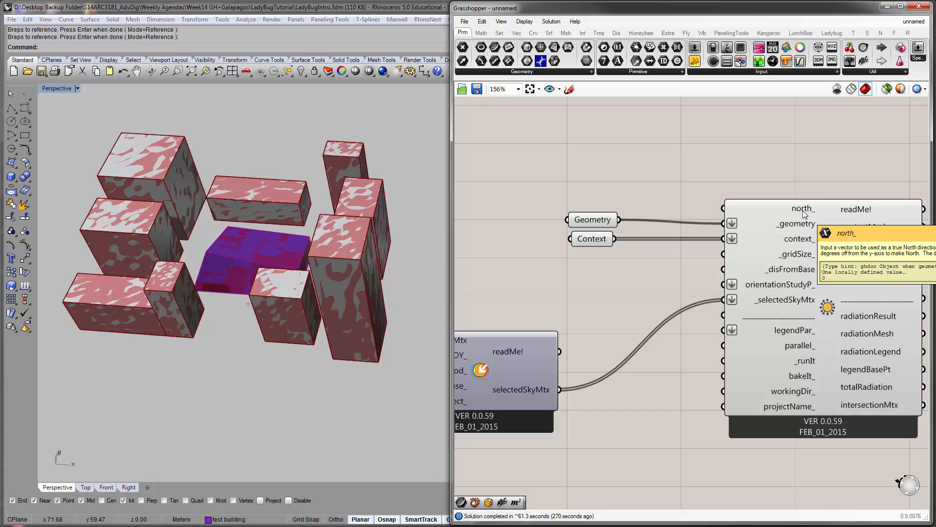
right_click_drag(293, 273, 228, 156)
scroll(279, 241, "down", 5)
scroll(245, 237, "up", 4)
right_click_drag(697, 207, 687, 222)
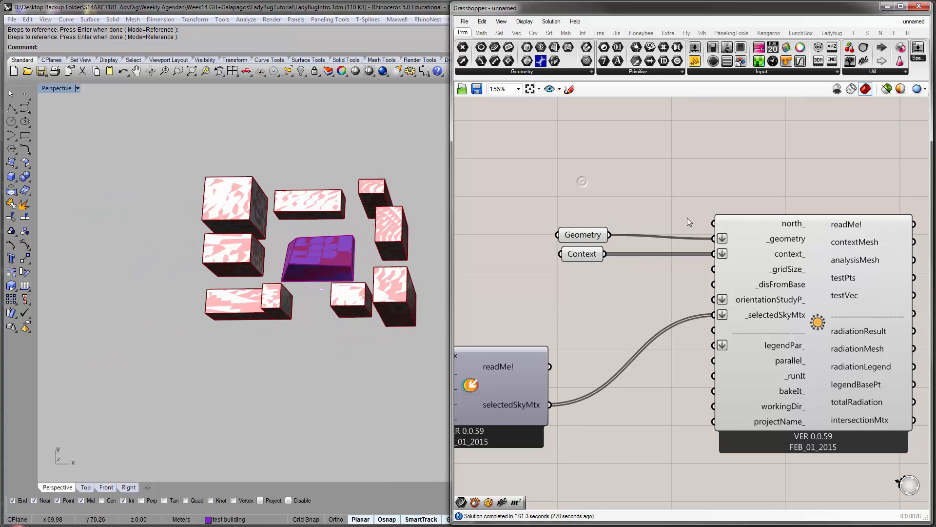
Add a Vector parameter to the canvas above the Geometry parameter as a source for the Radiation Analysis component's north direction
mouse_move(782, 227)
left_click_drag(450, 210, 175, 210)
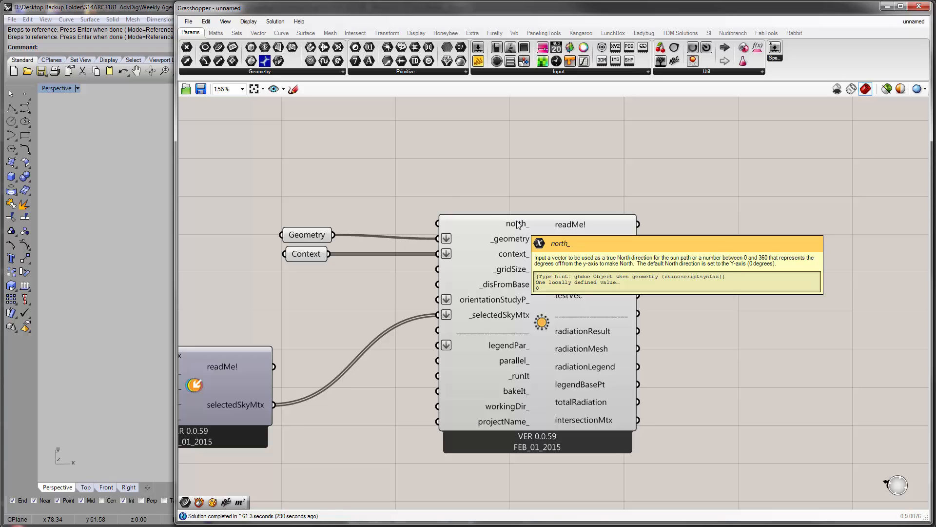
left_click(275, 71)
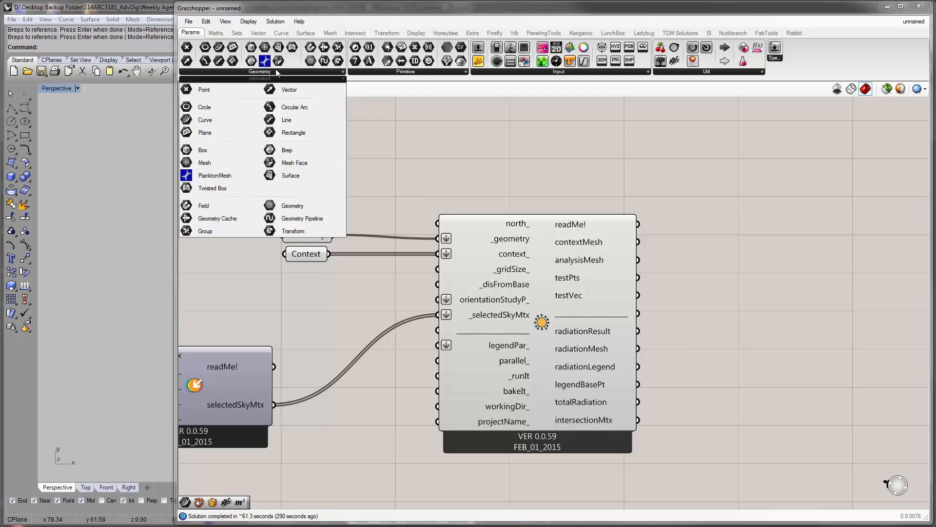
left_click(364, 72)
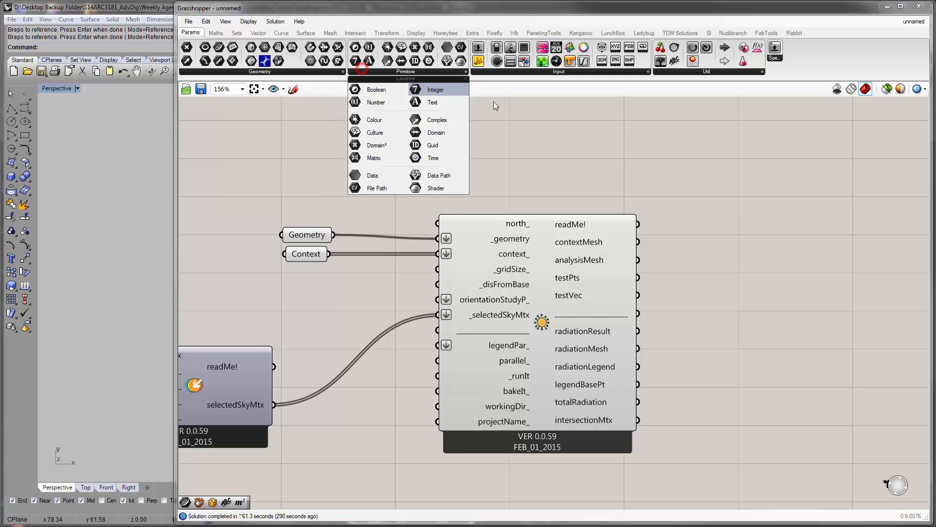
double_click(301, 176)
type("vec")
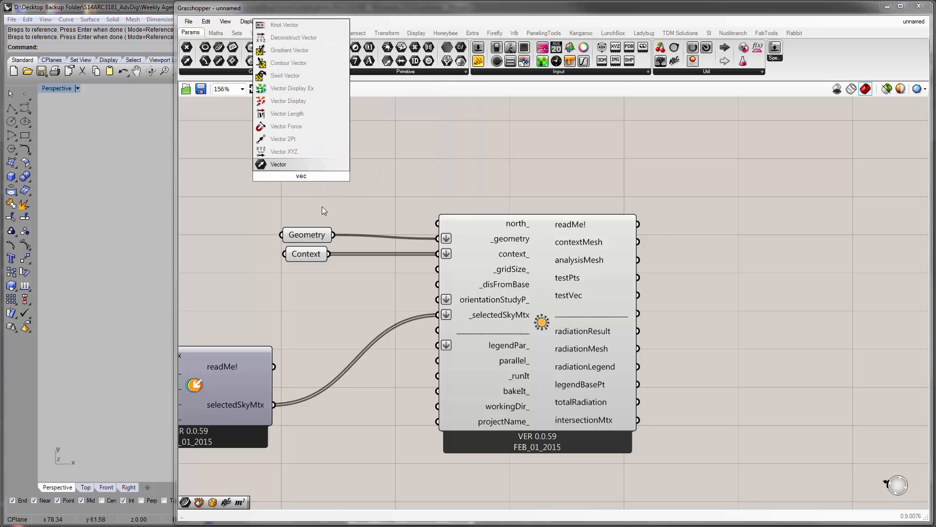
left_click(320, 164)
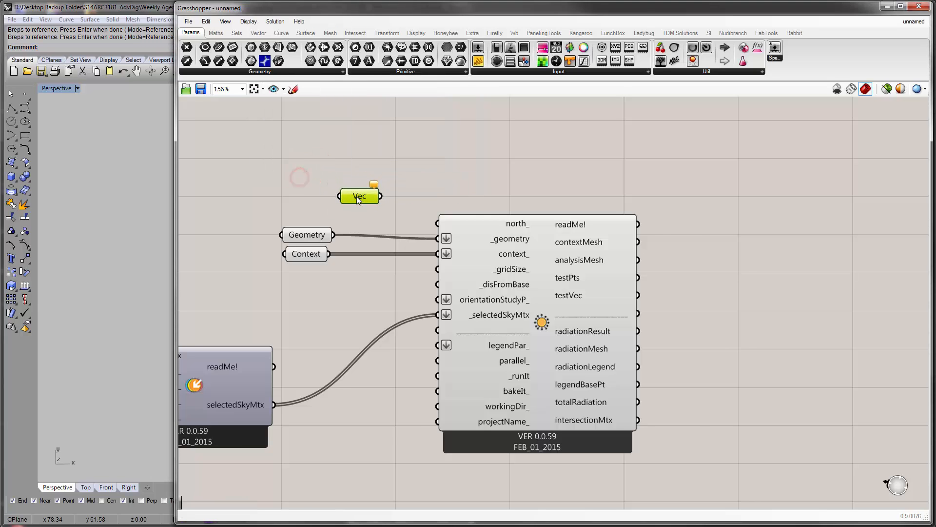
Set the parameter to one vector picked in Rhino, running diagonally from in front of the test building to beyond the rear buildings
right_click(362, 194)
left_click(431, 340)
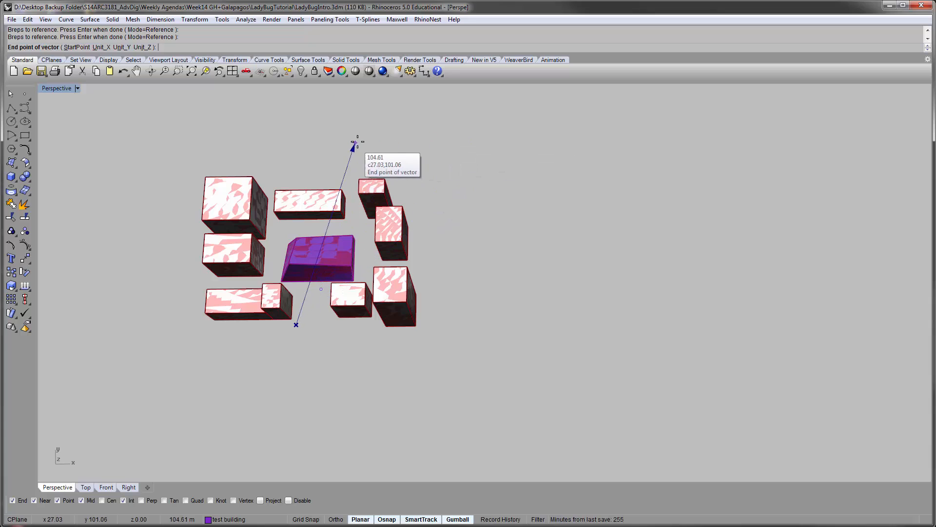
left_click(411, 128)
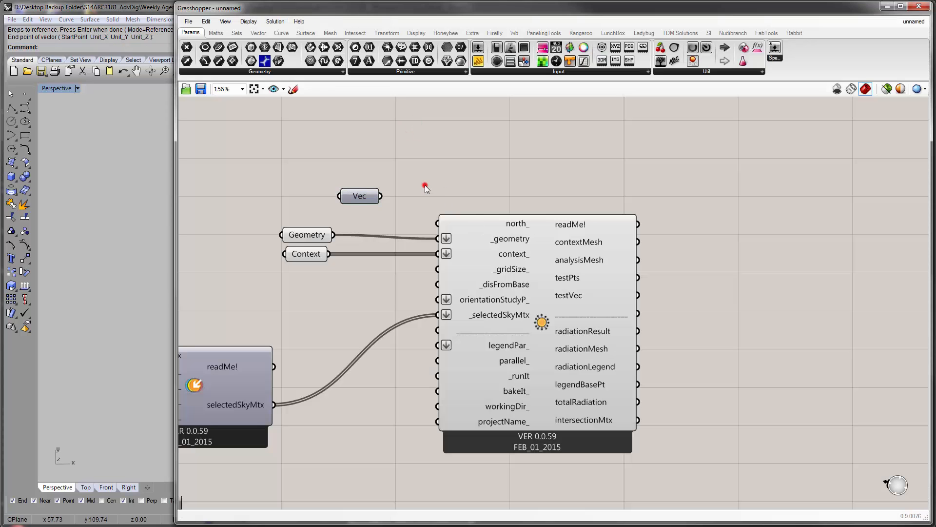
Connect the Vec parameter to the Radiation Analysis component's north_ input and place it directly above the Geometry parameter
left_click_drag(381, 195, 436, 224)
left_click_drag(369, 200, 314, 218)
left_click(347, 284)
right_click_drag(366, 268, 540, 234)
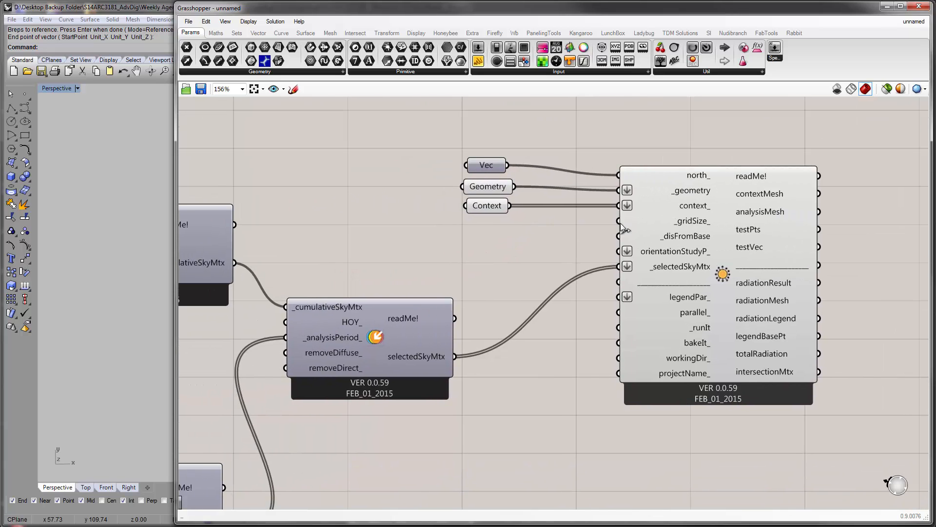
Read the _gridSize_ input's description and add a panel containing the value 5 near the Context parameter
double_click(472, 235)
left_click(565, 255)
left_click_drag(176, 250, 78, 250)
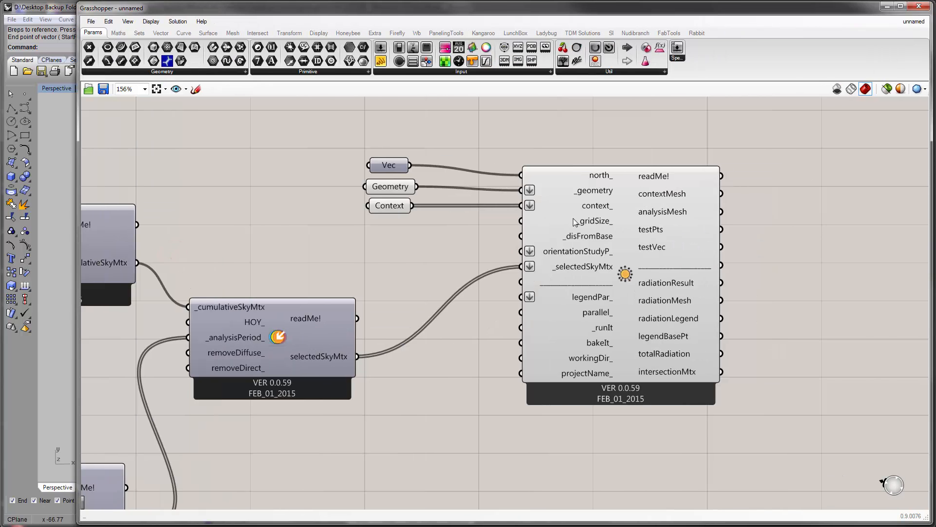
mouse_move(591, 225)
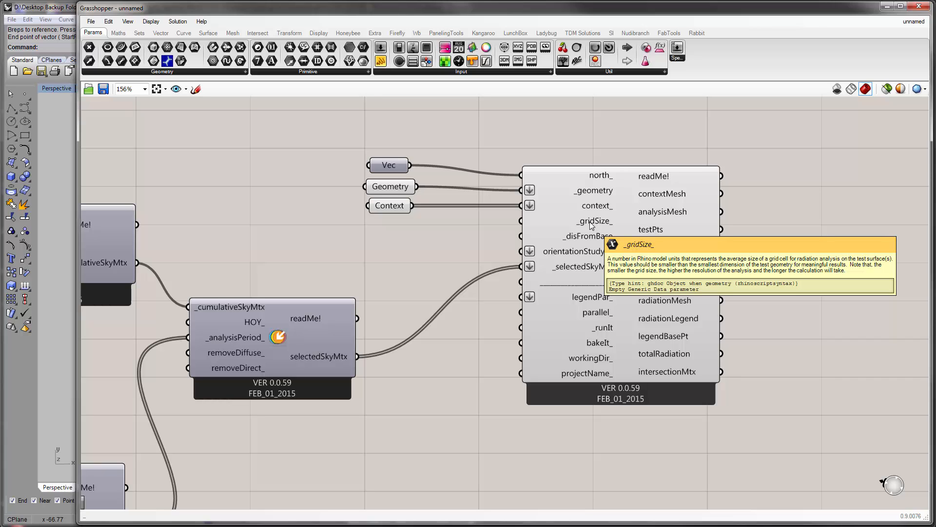
double_click(426, 241)
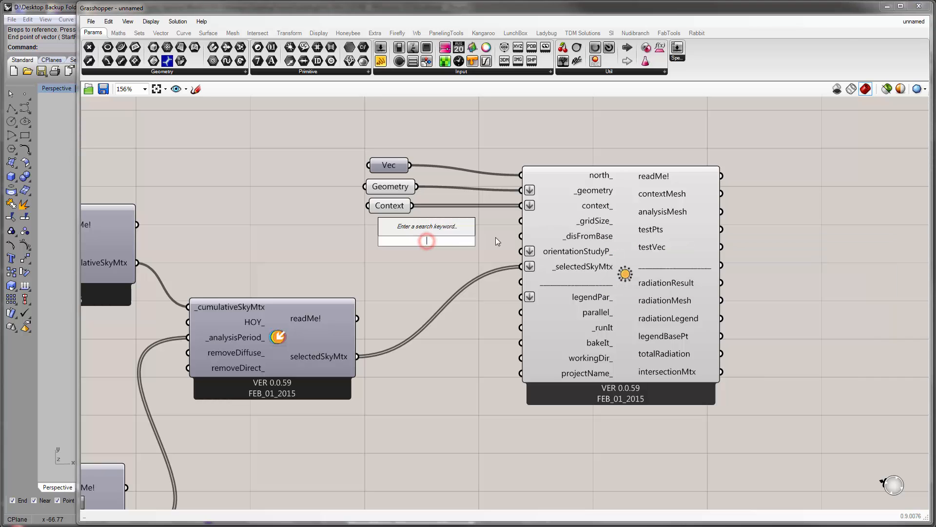
type("//5")
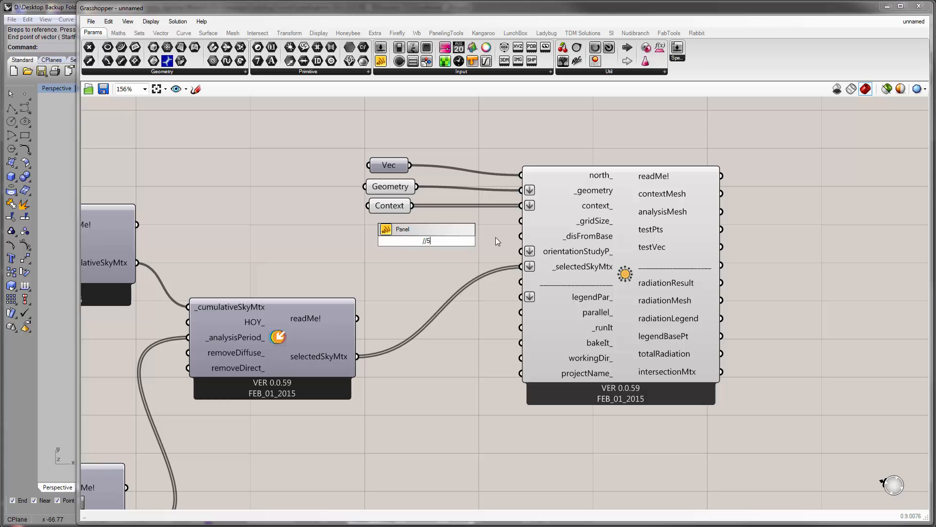
key("Return")
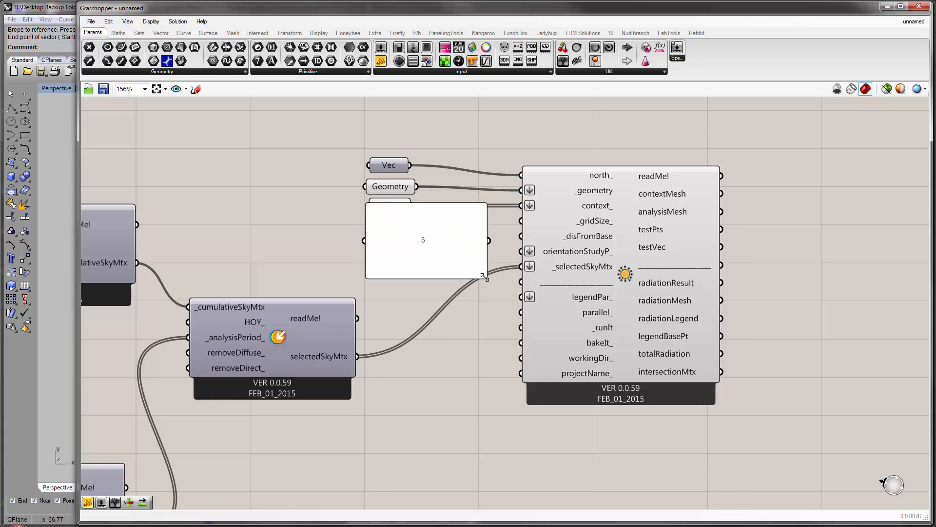
Shrink the panel containing 5, connect it to the _gridSize_ input and align it beneath the Context parameter
left_click_drag(485, 276, 521, 221)
left_click(434, 246)
left_click(399, 227)
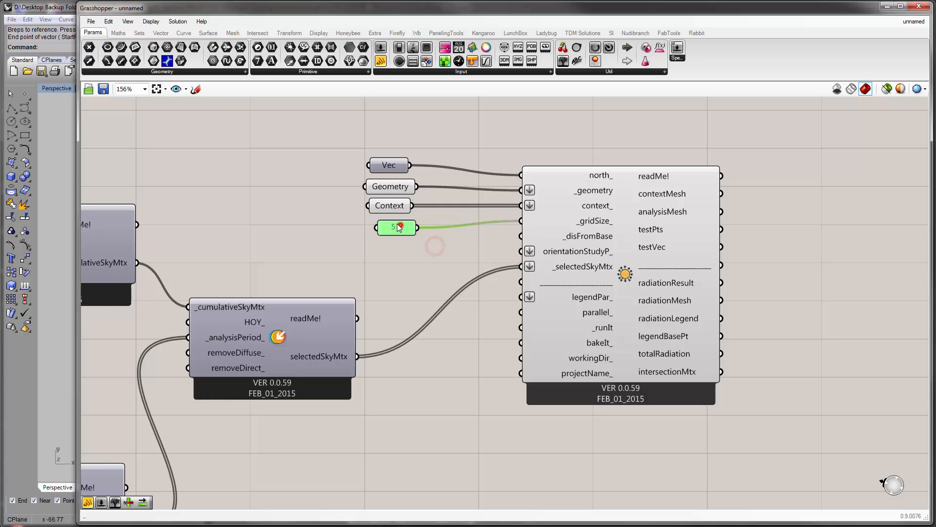
left_click_drag(399, 227, 394, 224)
left_click(404, 238)
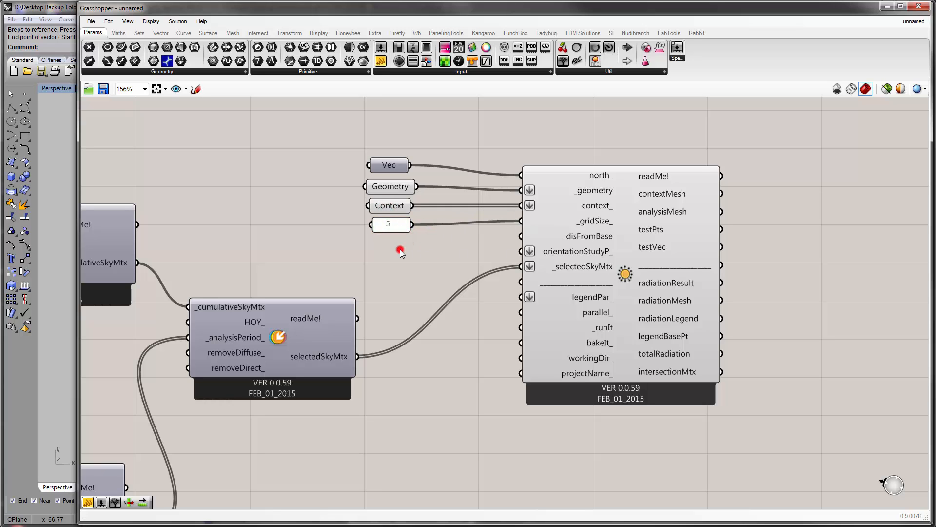
Add a small panel containing 0.1 below the grid size panel and connect it to the _disFromBase input
double_click(400, 251)
type("//0.1")
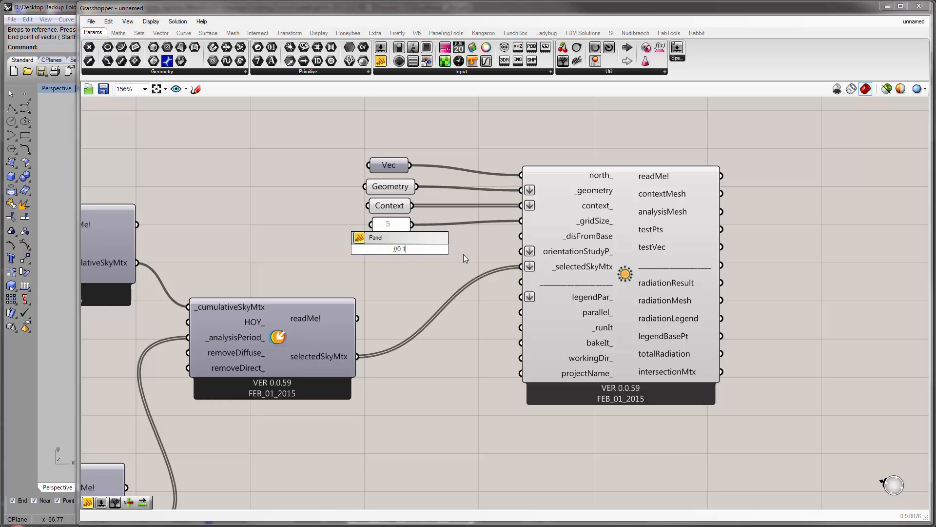
key("Return")
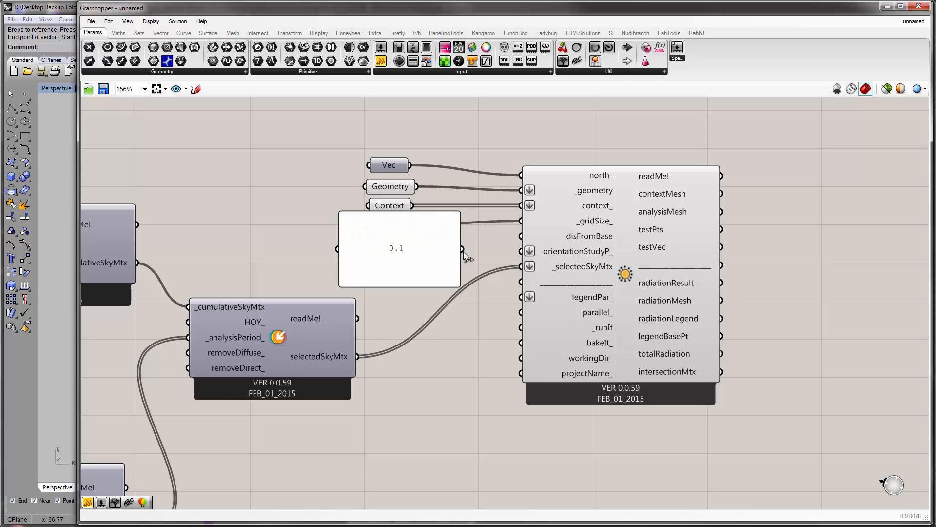
left_click_drag(340, 214, 521, 236)
left_click(477, 259)
right_click_drag(460, 340, 472, 334)
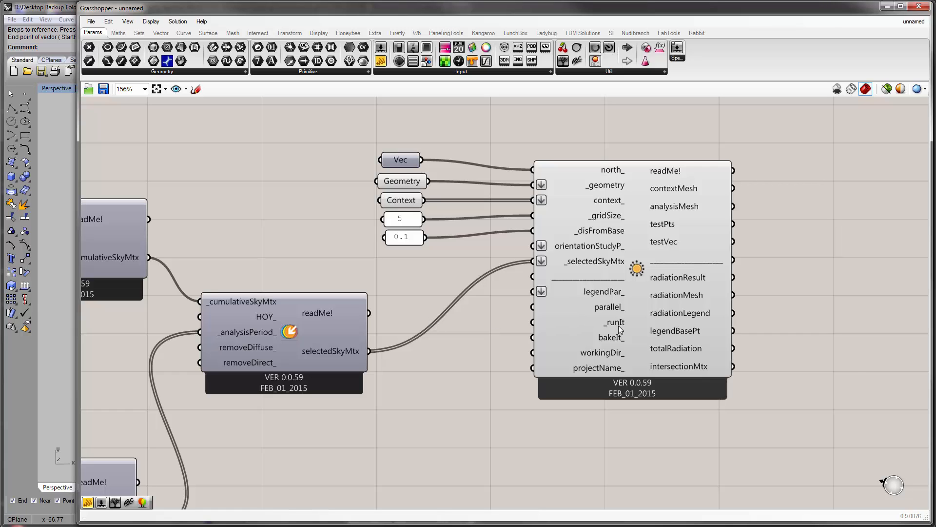
Add a Boolean Toggle and connect it to both the _runIt and parallel_ inputs of the Radiation Analysis component
double_click(450, 319)
type("toggle")
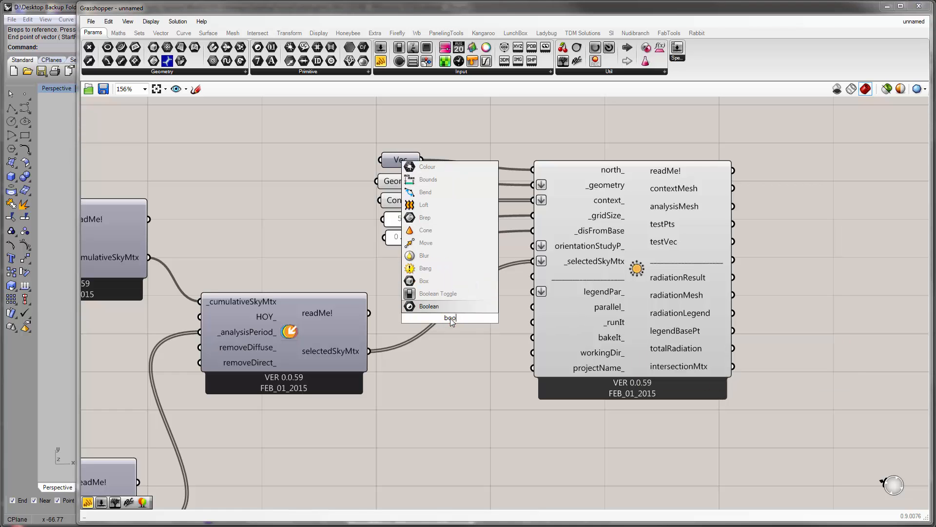
left_click(446, 295)
left_click_drag(449, 317, 523, 322)
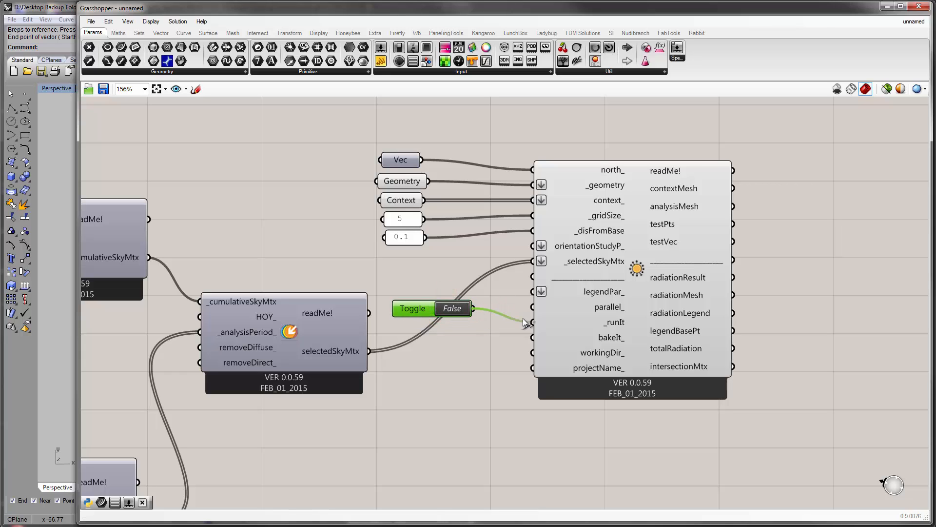
left_click_drag(422, 309, 445, 324)
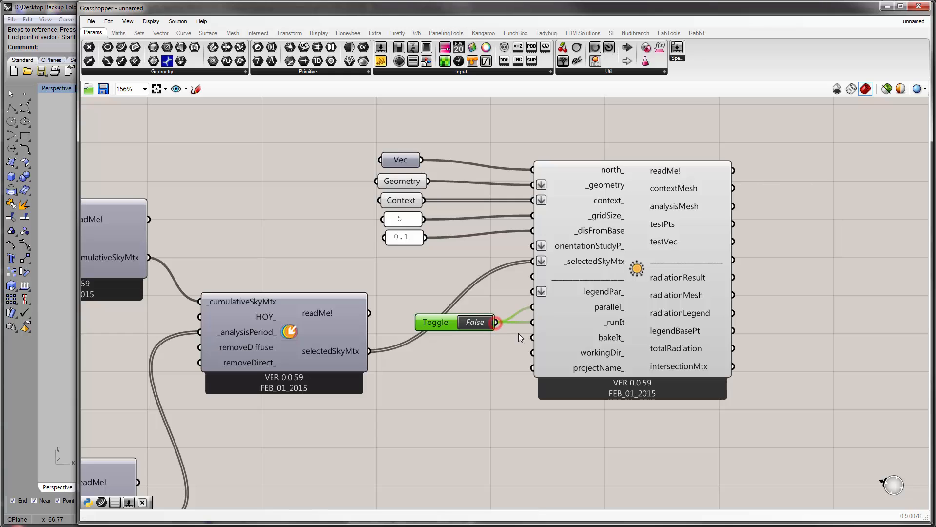
left_click(508, 345)
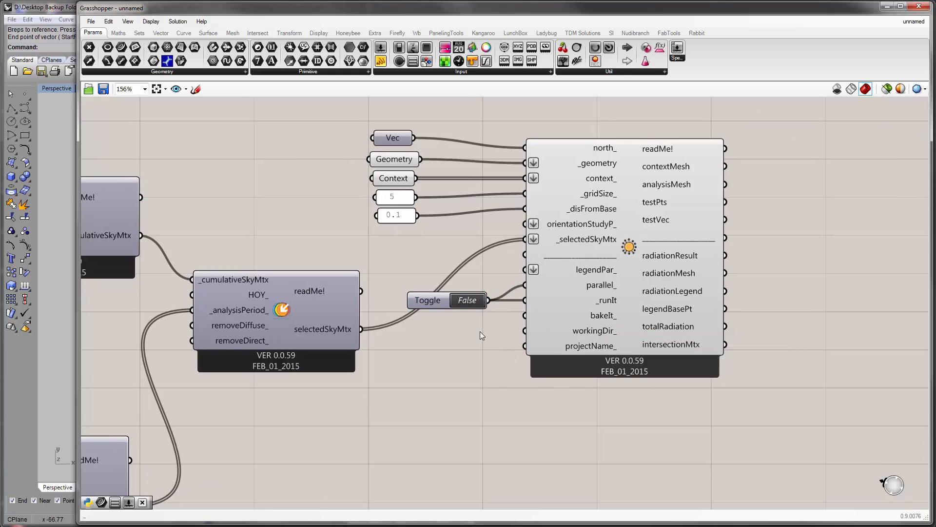
Bring the Rhino model into view beside the canvas and set the Radiation Analysis toggle to True
right_click_drag(516, 333, 597, 342)
scroll(596, 342, "down", 1)
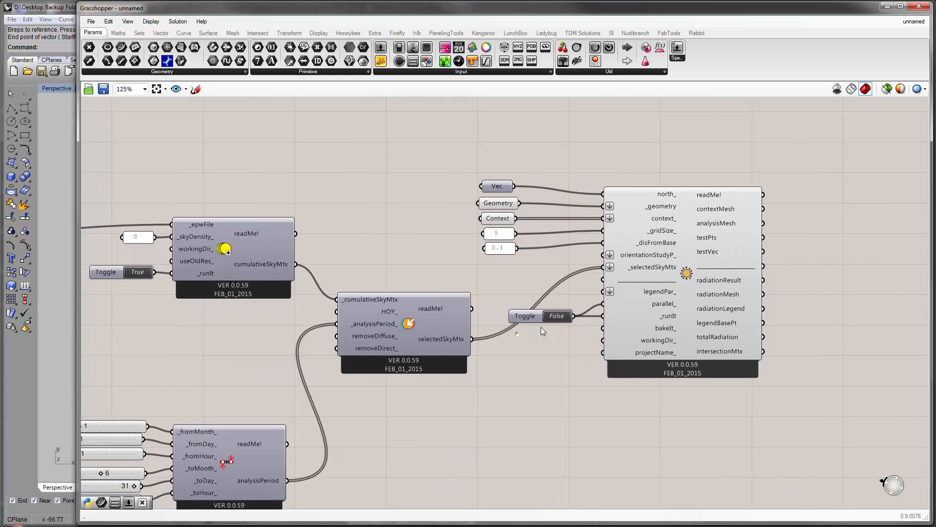
left_click_drag(78, 305, 363, 305)
right_click_drag(255, 272, 186, 228, "shift")
scroll(168, 238, "up", 2)
right_click_drag(878, 298, 681, 284)
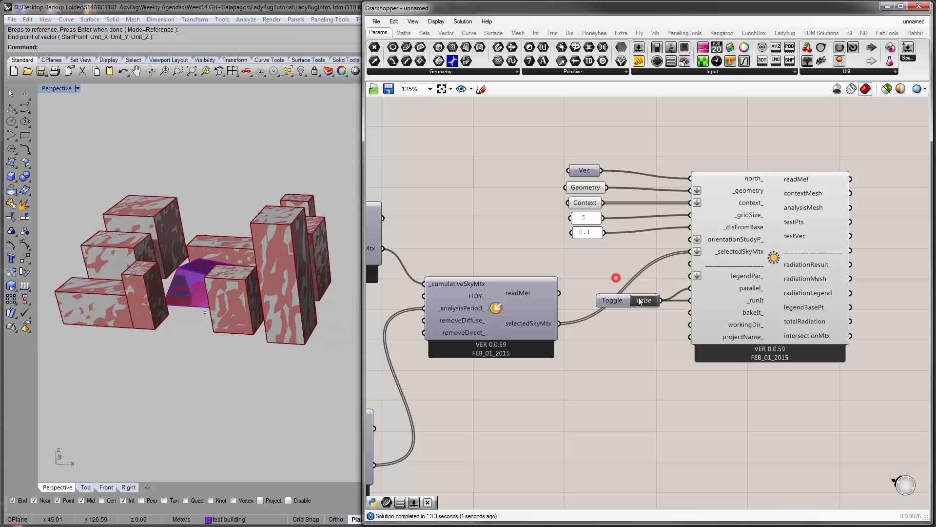
left_click(549, 258)
Examine the radiation mesh on the test building and its kWh/m2 legend from several angles in an enlarged Rhino view
right_click_drag(210, 287, 232, 324)
right_click_drag(291, 308, 270, 324, "shift")
scroll(270, 324, "down", 2)
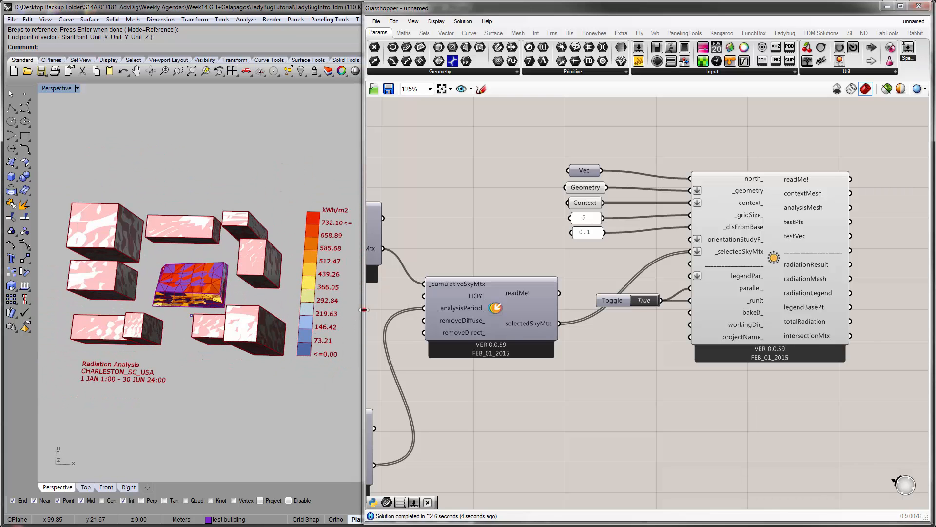
left_click_drag(364, 310, 505, 309)
right_click_drag(352, 314, 344, 275)
scroll(270, 285, "up", 5)
scroll(282, 314, "down", 5)
right_click_drag(282, 307, 287, 335)
Turn off the preview of the Geometry and Context parameters
right_click_drag(613, 196, 526, 228)
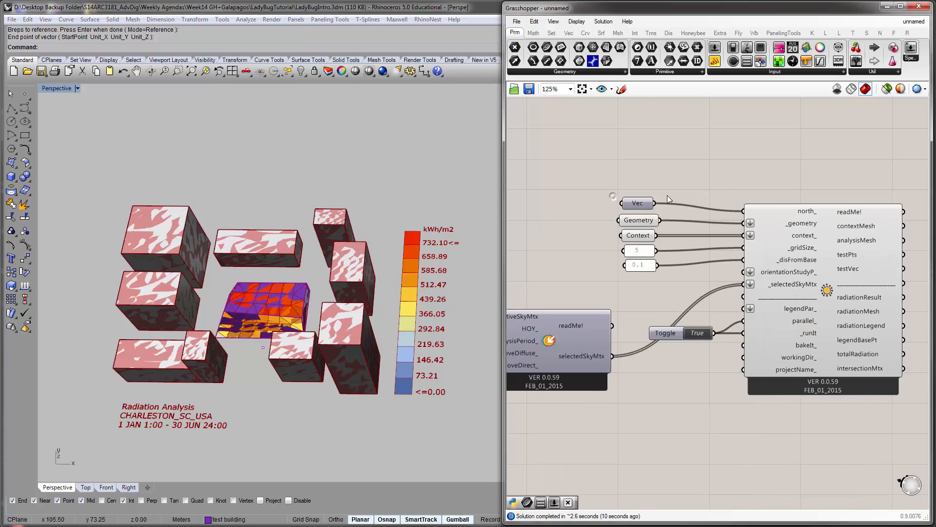
left_click(648, 223)
left_click(640, 235, "shift")
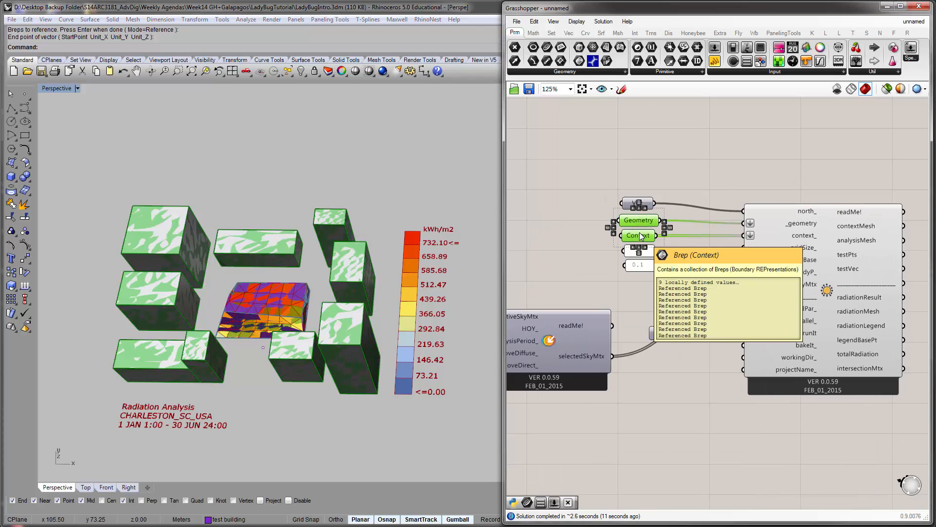
left_click(574, 209)
Hide the purple test building in Rhino so that only the radiation mesh shows in its place
right_click_drag(274, 308, 291, 271)
scroll(260, 282, "up", 5)
scroll(312, 299, "down", 8)
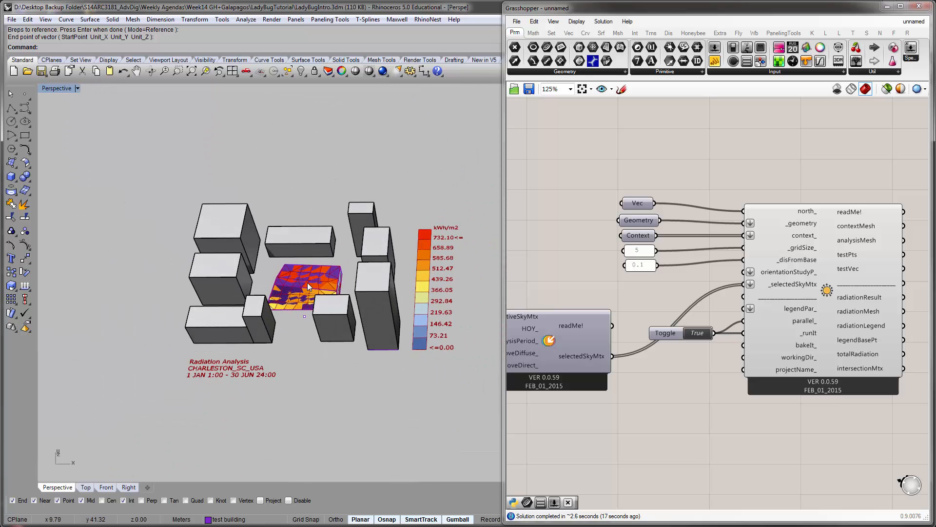
left_click(307, 284)
key("ctrl+h")
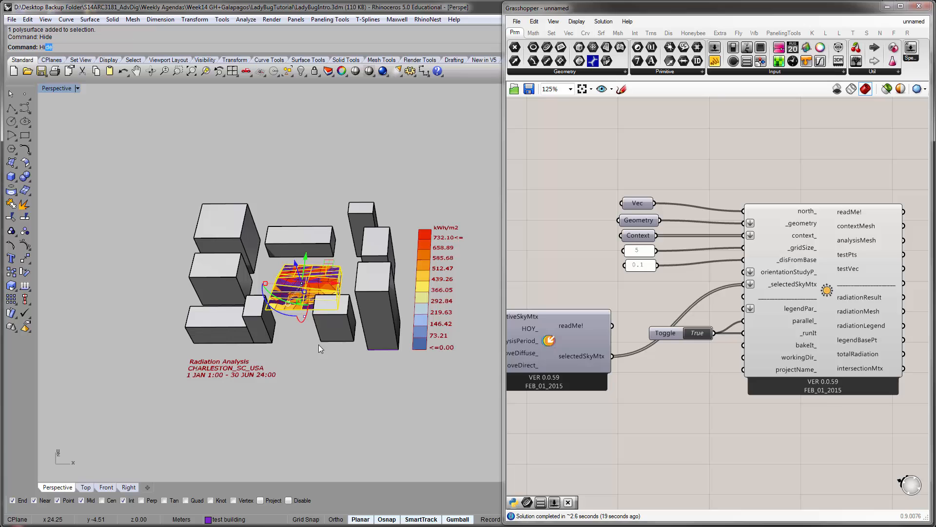
Inspect the coloured radiation mesh up close and from different sides among the context buildings
scroll(282, 291, "up", 10)
right_click_drag(365, 306, 273, 304)
scroll(345, 294, "up", 6)
scroll(330, 280, "down", 10)
right_click_drag(331, 280, 412, 352)
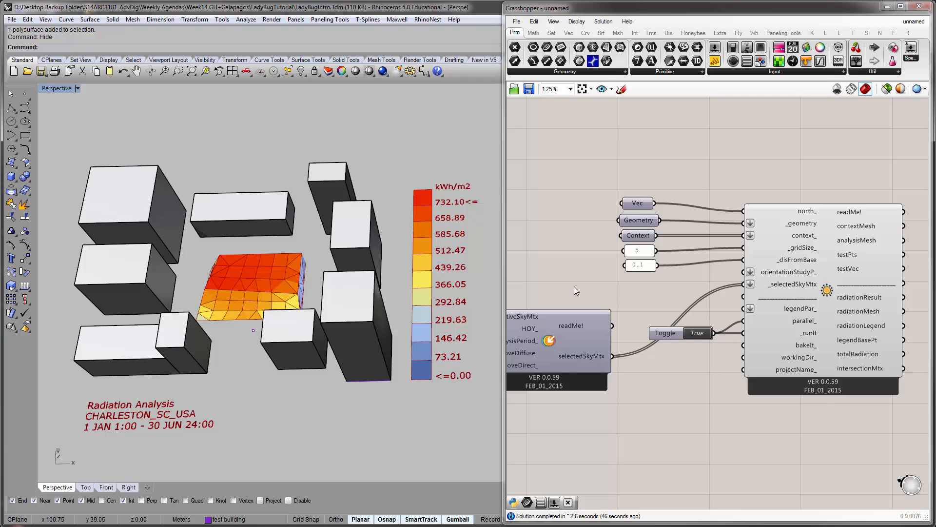
Set the analysis period's _toMonth_ slider to 12 so the radiation analysis covers the whole year
scroll(552, 283, "down", 3)
right_click_drag(529, 312, 642, 280)
right_click_drag(585, 310, 706, 295)
scroll(635, 339, "up", 4)
right_click_drag(612, 334, 648, 322)
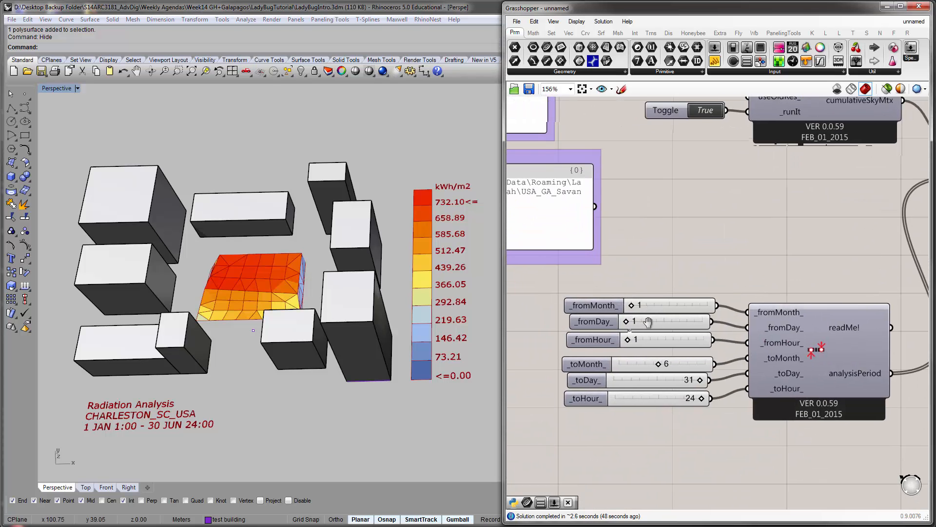
scroll(644, 351, "up", 3)
scroll(643, 359, "down", 1)
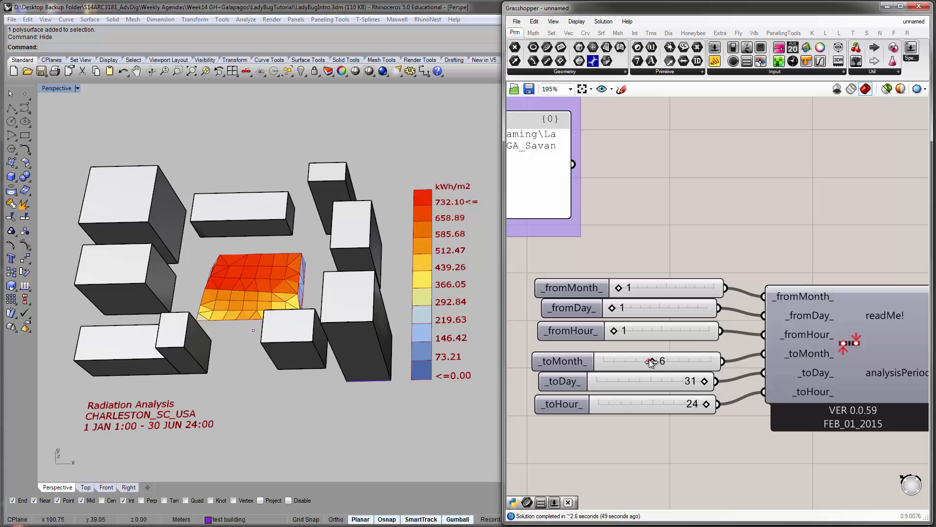
double_click(675, 360)
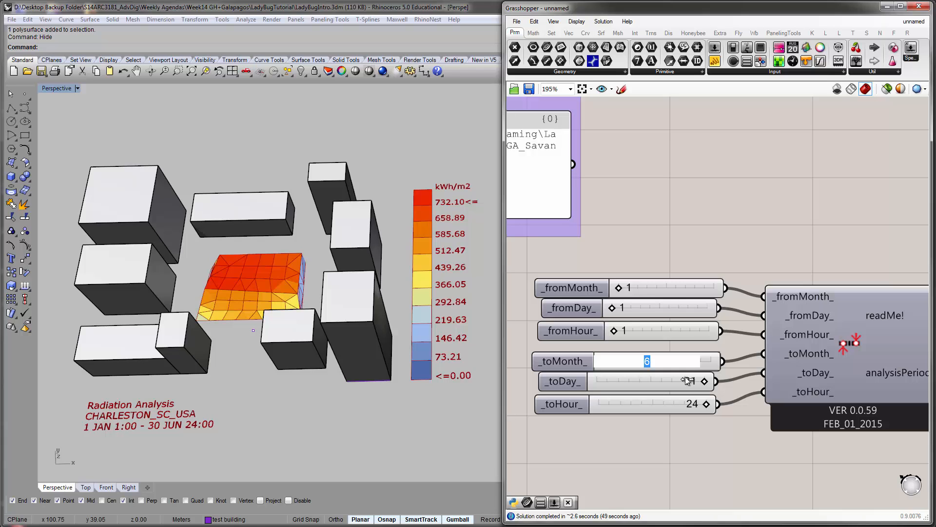
type("2111212")
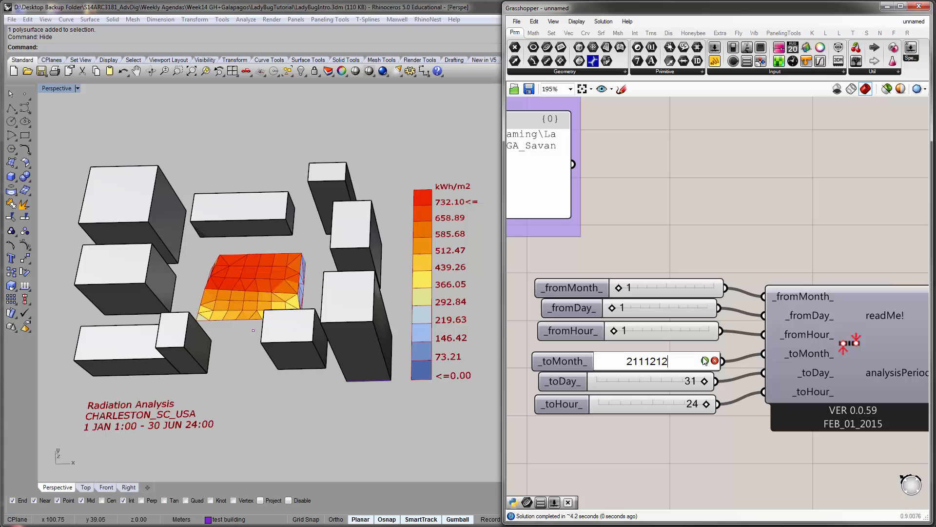
key("Return")
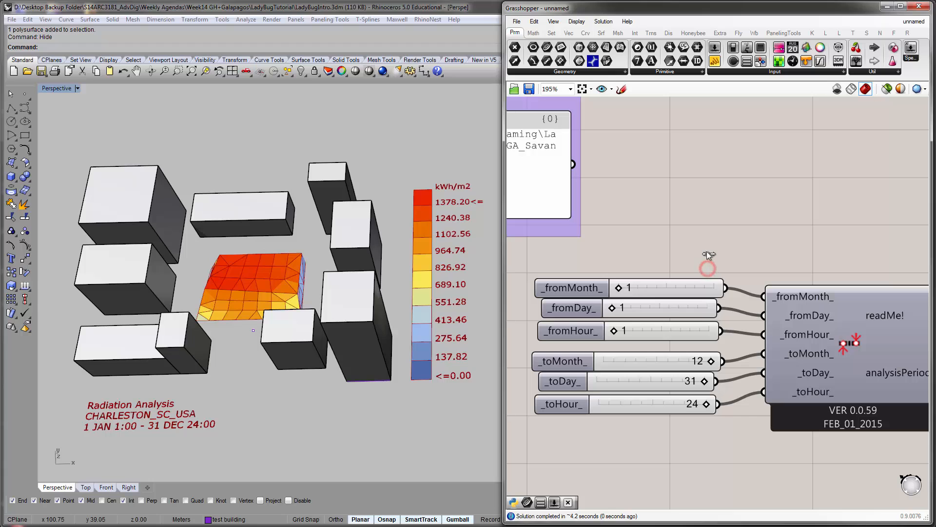
Trace the definition from the analysis period sliders to the radiation analysis run toggle and back
scroll(813, 232, "down", 1)
right_click_drag(813, 233, 649, 257)
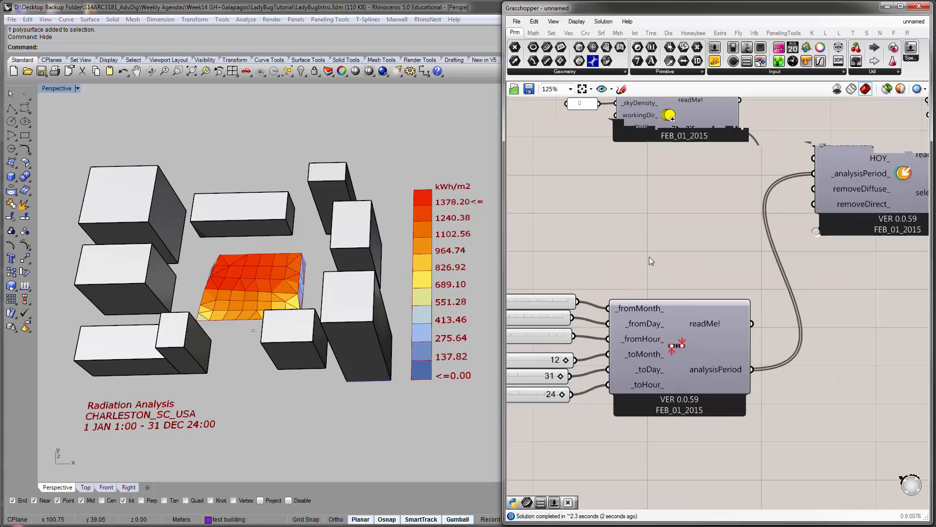
scroll(648, 257, "down", 2)
right_click_drag(887, 223, 709, 283)
scroll(712, 272, "up", 2)
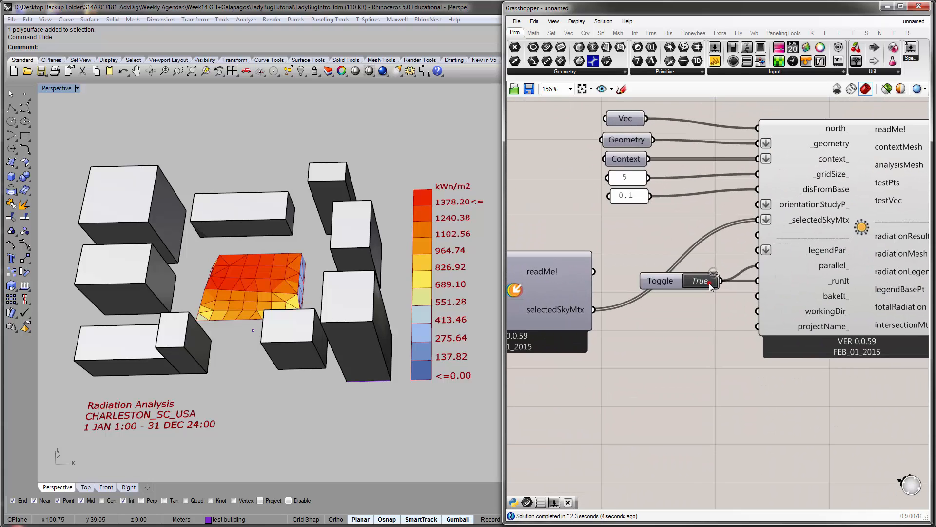
left_click(710, 283)
left_click(704, 282)
right_click_drag(589, 358, 868, 276)
scroll(868, 277, "down", 4)
scroll(697, 322, "up", 4)
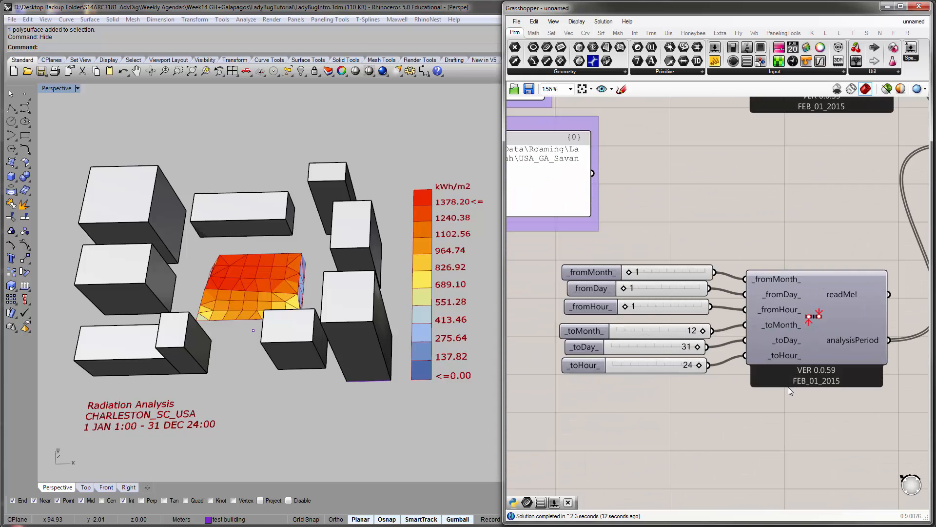
Group the six from/to sliders with the Analysis Period component
left_click_drag(806, 424, 742, 378)
left_click_drag(691, 394, 689, 390)
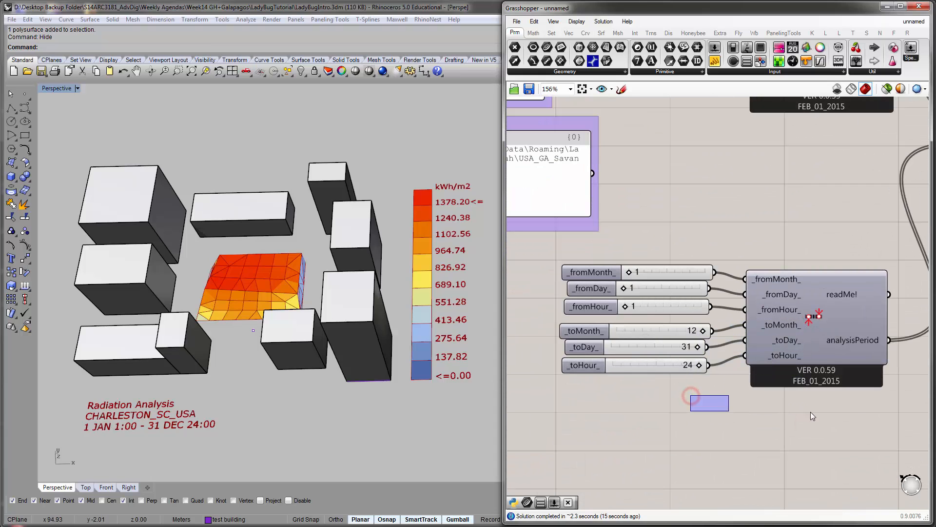
left_click_drag(811, 415, 645, 247)
key("ctrl+g")
left_click(697, 189)
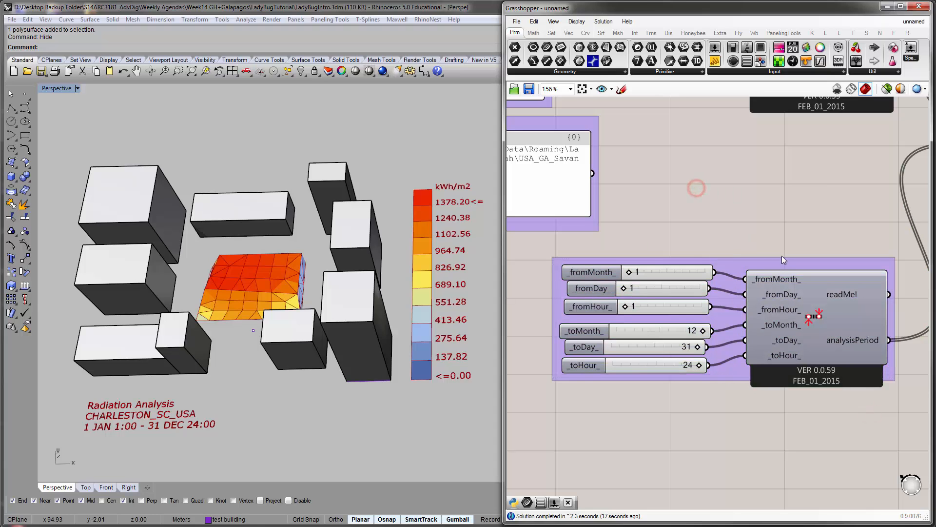
left_click(782, 259)
Set the radiation analysis's _gridSize_ panel to 1 for a finer analysis mesh
scroll(733, 262, "down", 2)
right_click_drag(826, 289, 630, 343)
mouse_move(704, 320)
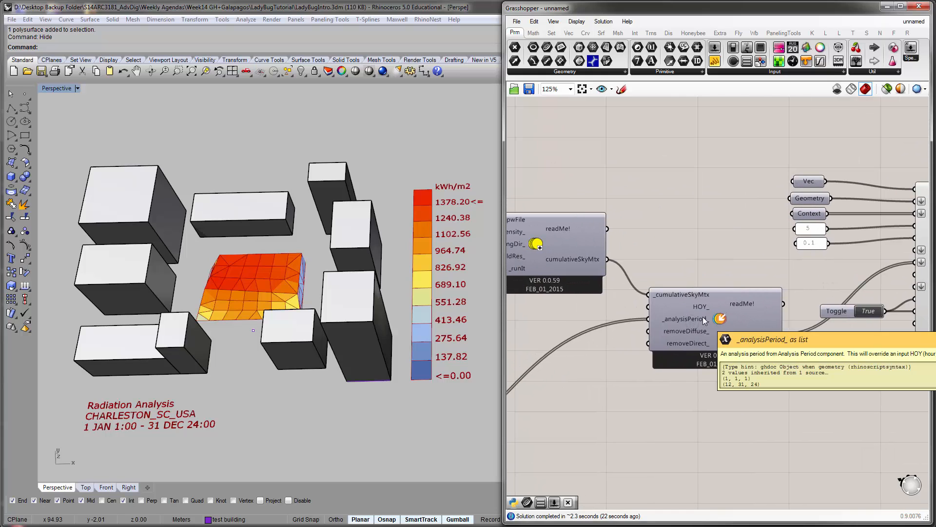
right_click_drag(705, 320, 517, 349)
right_click_drag(629, 289, 628, 300)
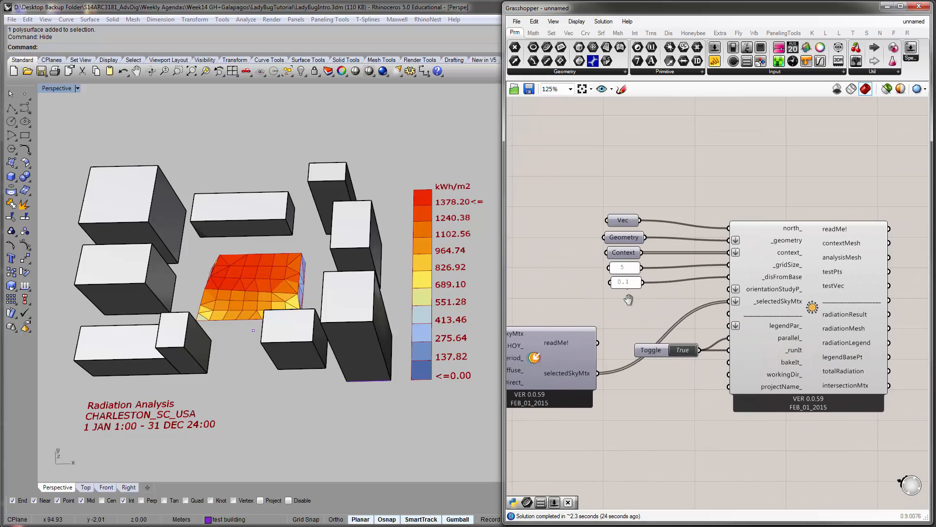
scroll(624, 268, "up", 2)
left_click(624, 269)
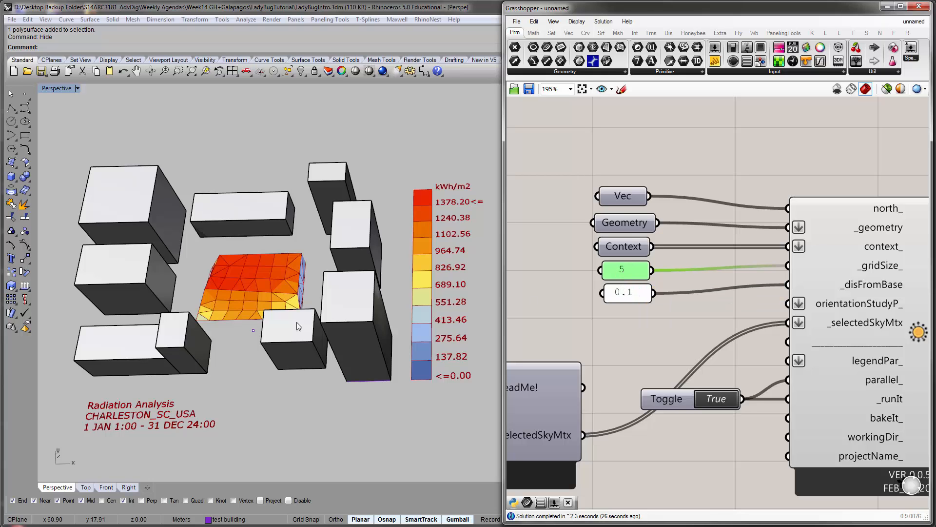
right_click_drag(297, 322, 336, 375)
scroll(257, 324, "up", 4)
right_click_drag(350, 324, 352, 321)
left_click(627, 273)
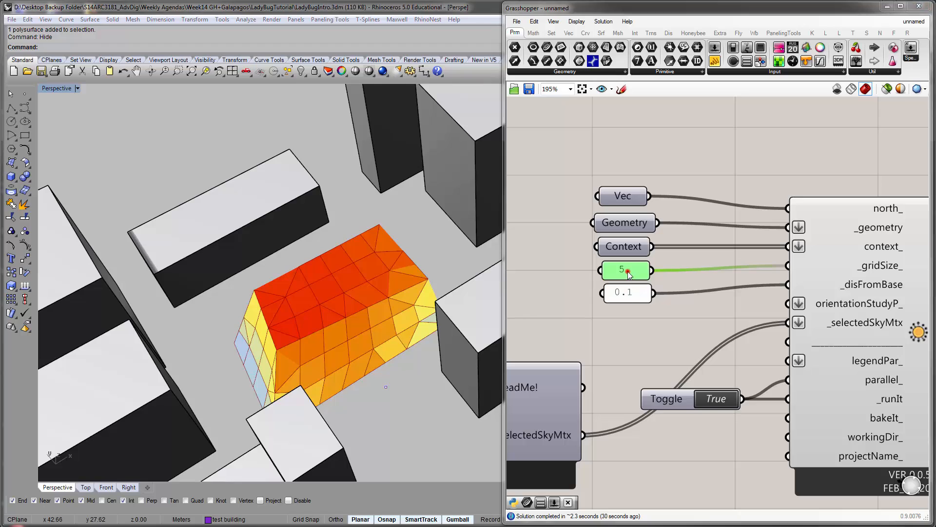
double_click(628, 271)
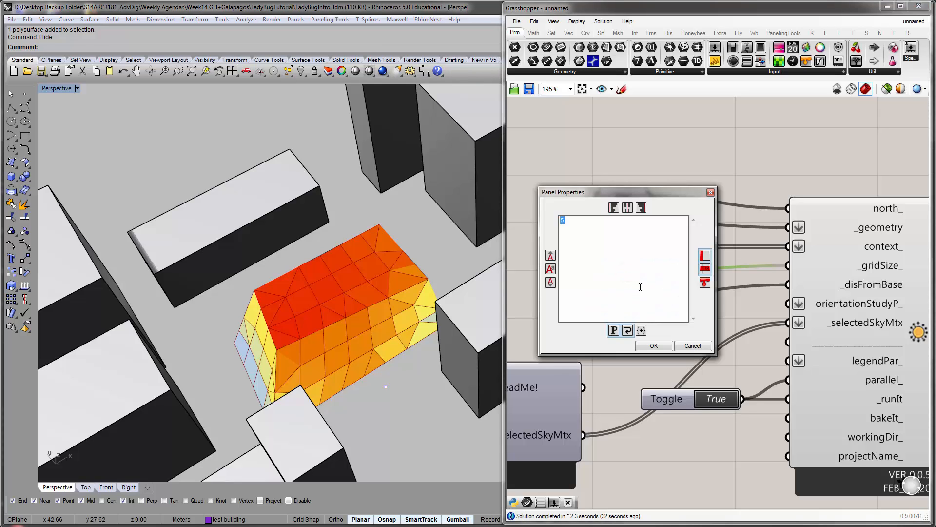
left_click(654, 346)
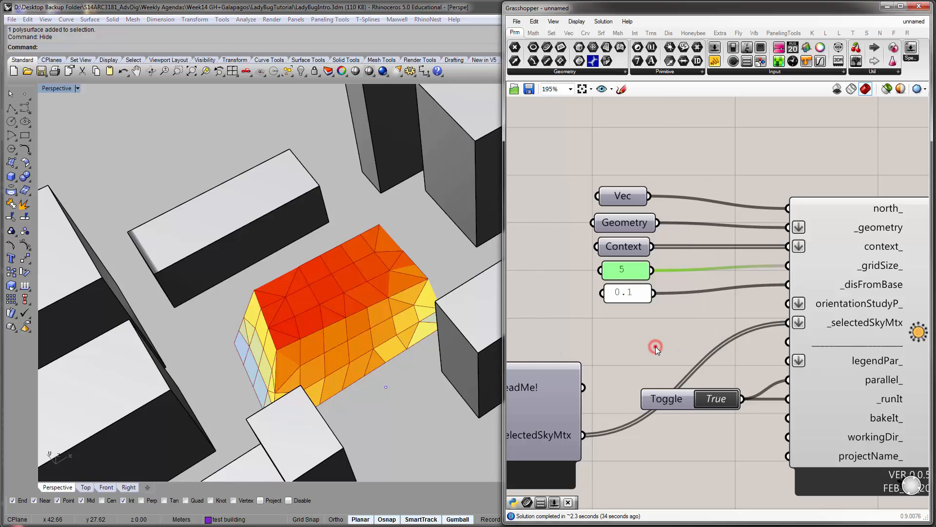
left_click(670, 321)
Hide the context buildings and the other remaining Rhino objects around the radiation mesh
right_click_drag(280, 348, 370, 262)
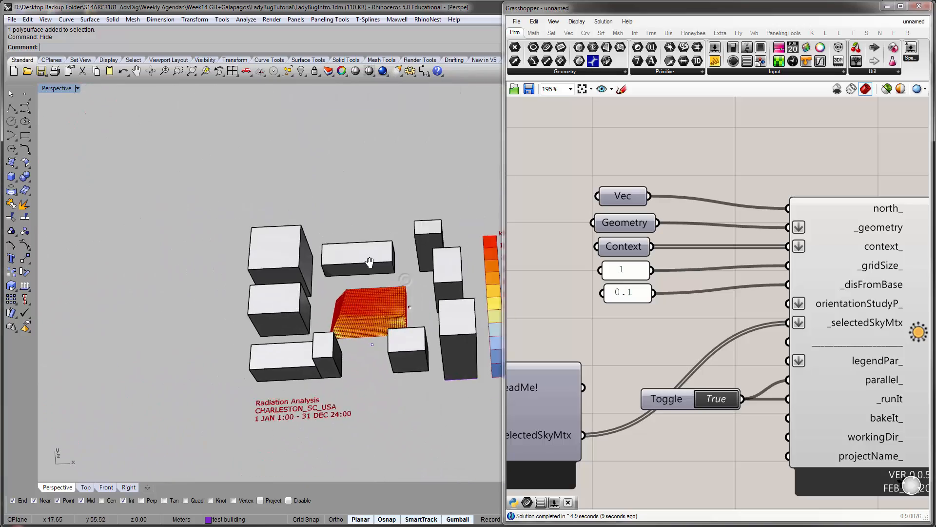
scroll(370, 263, "down", 4)
left_click_drag(255, 192, 448, 360)
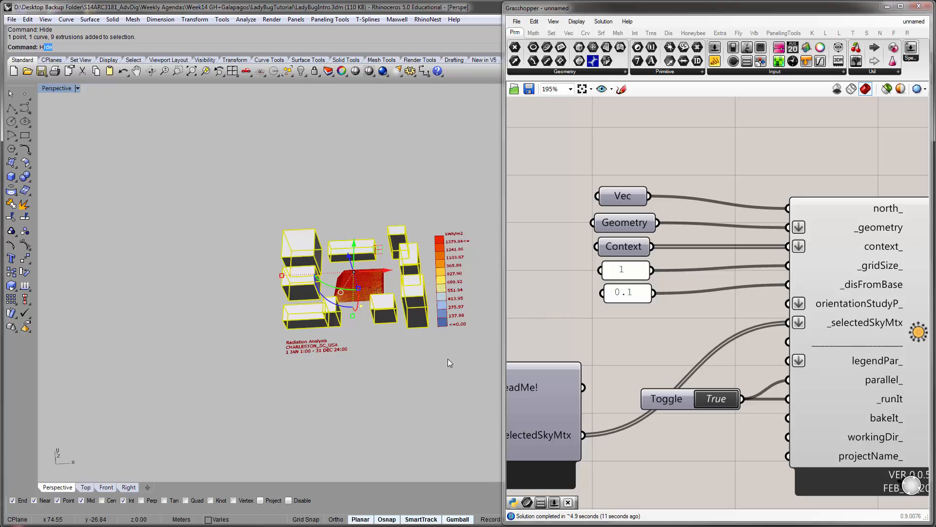
key("Return")
Turn on the preview of the Context parameter so the surrounding buildings show in the Rhino view
left_click(630, 224)
left_click(622, 247)
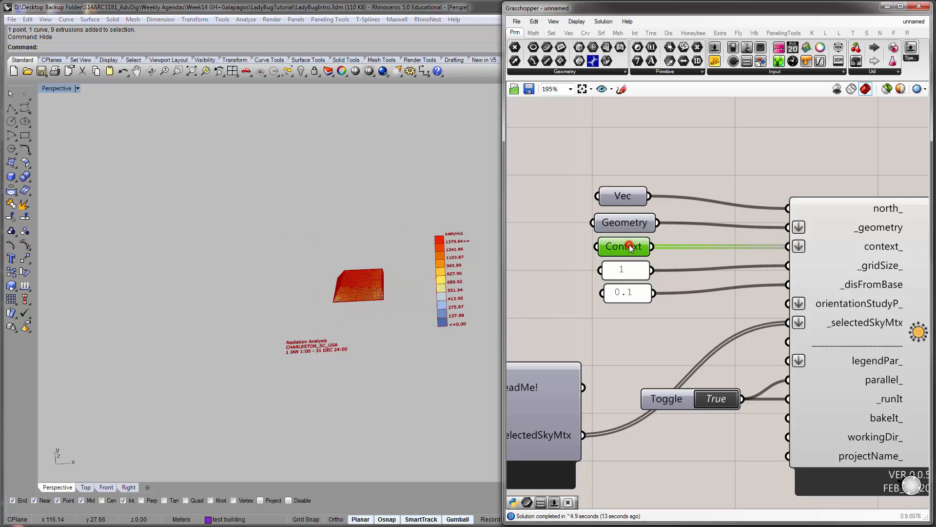
scroll(357, 180, "up", 8)
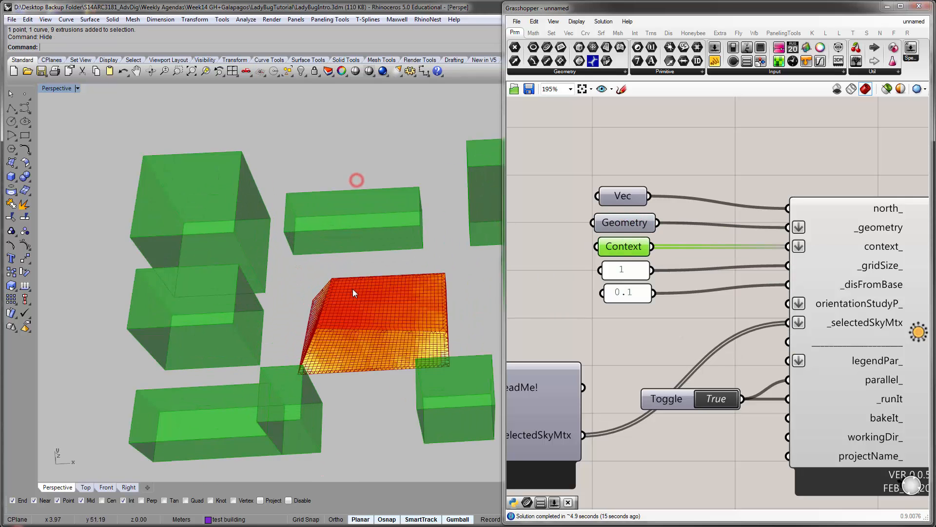
left_click(555, 283)
right_click_drag(589, 301, 560, 321)
right_click_drag(364, 271, 324, 304)
scroll(330, 318, "up", 3)
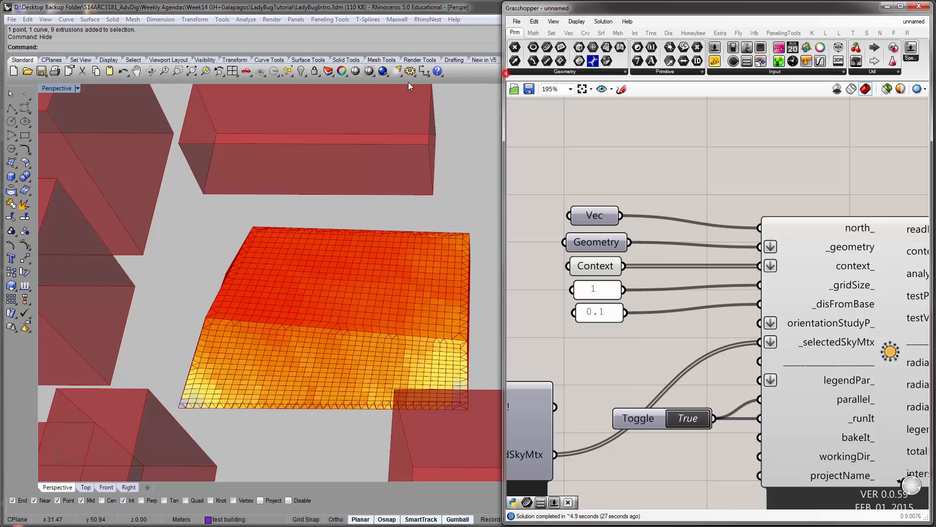
Turn off the preview of mesh edges and view the smooth radiation colours on the building
left_click_drag(506, 136, 311, 135)
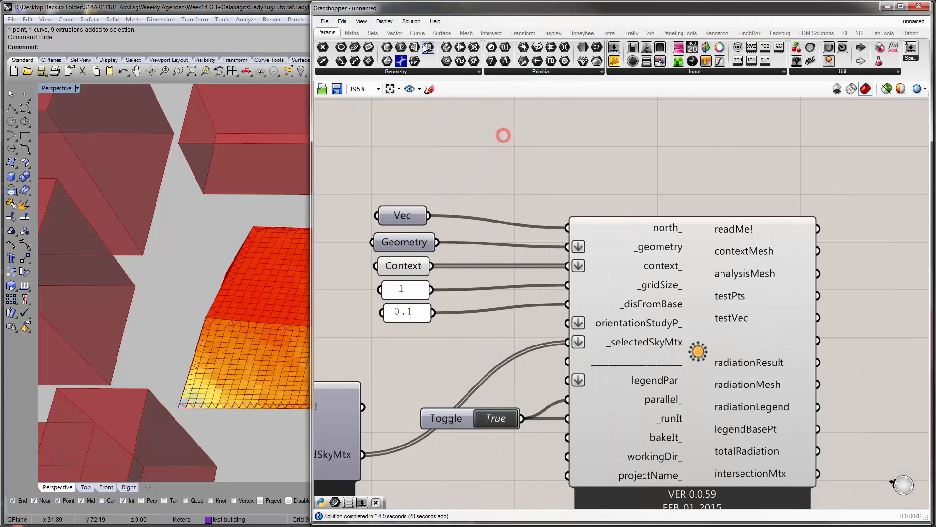
left_click(385, 22)
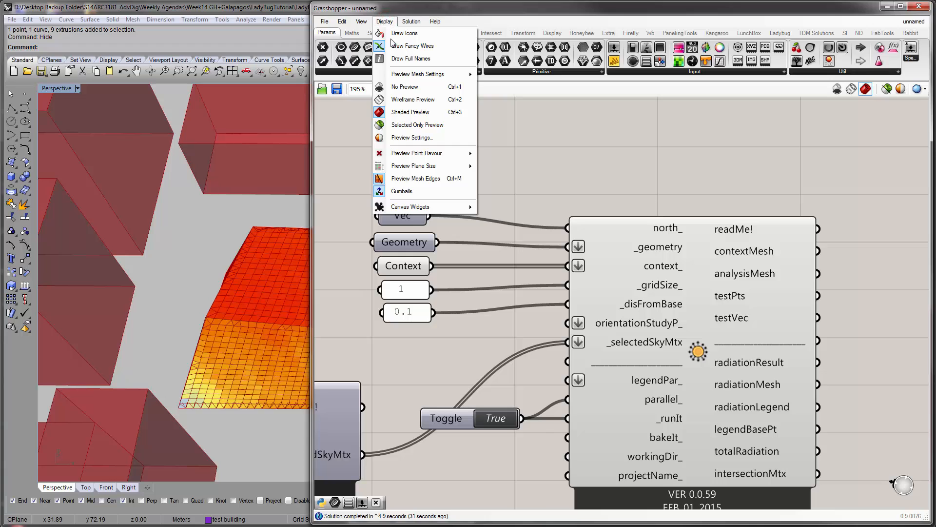
left_click(442, 180)
left_click_drag(312, 189, 559, 188)
right_click_drag(325, 339, 367, 315)
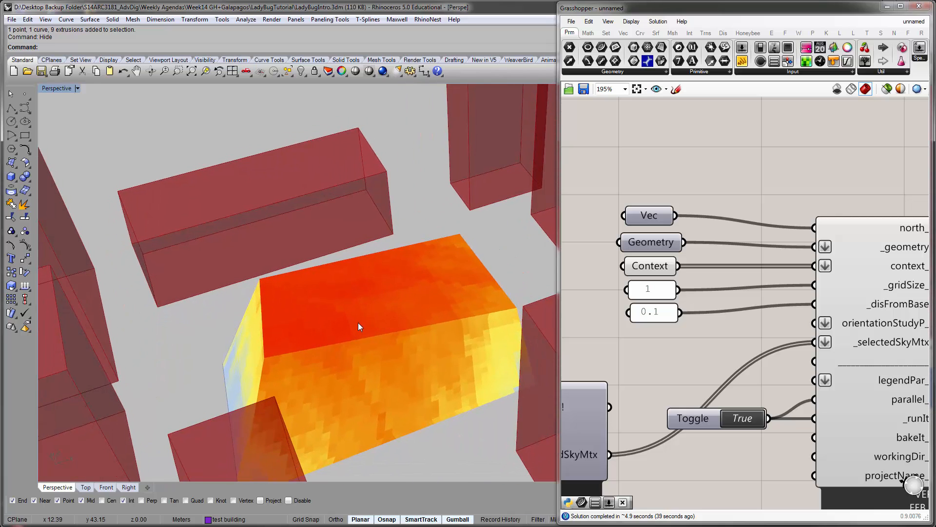
Turn the preview of mesh edges back on
left_click(401, 235)
left_click(617, 210)
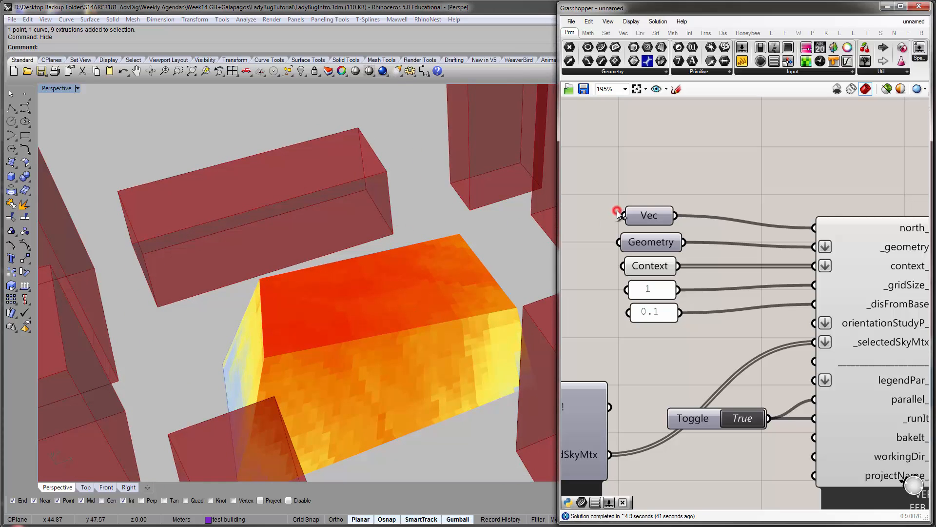
double_click(616, 170)
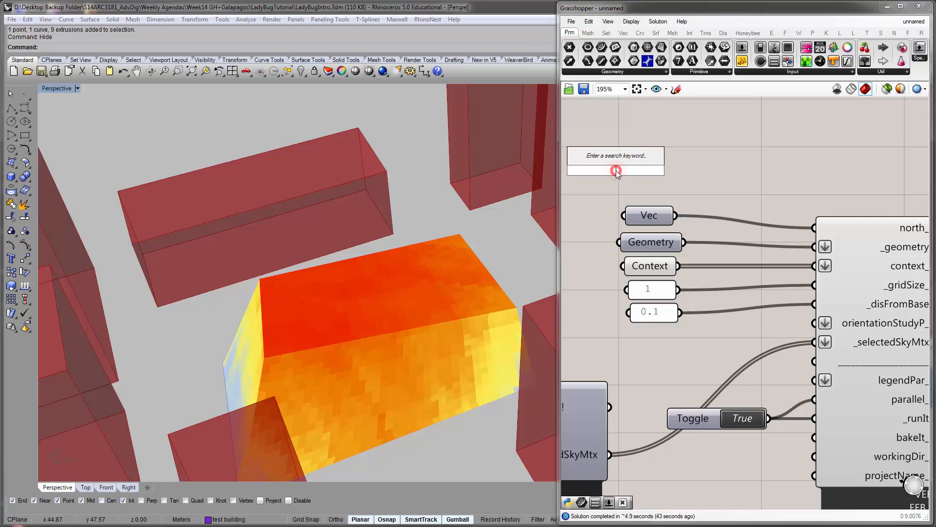
left_click(705, 152)
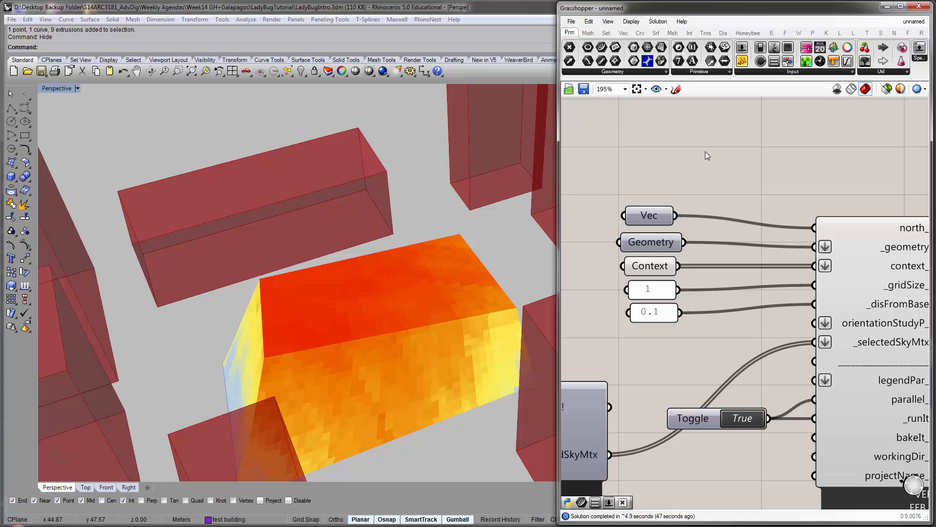
left_click(631, 22)
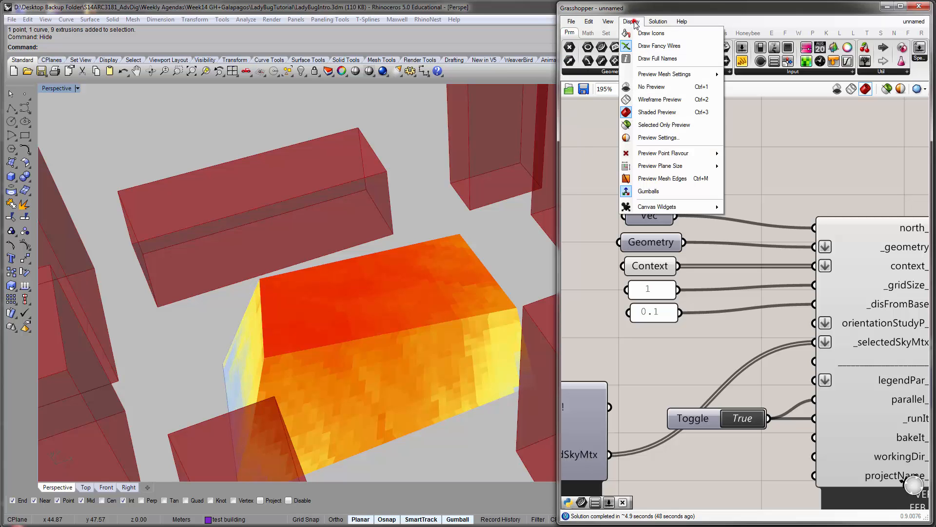
left_click(660, 178)
Inspect the gridded radiation mesh from the other sides of the building
right_click_drag(429, 209, 427, 279)
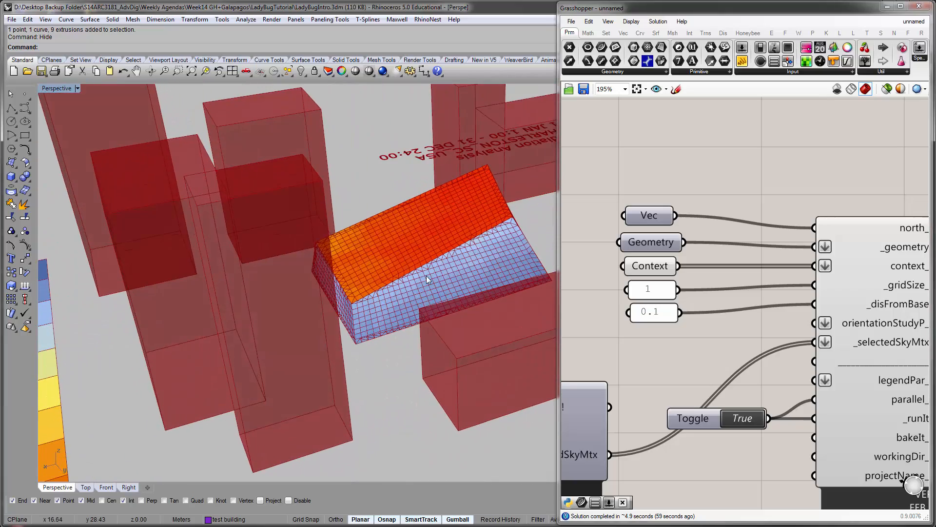
right_click_drag(335, 286, 392, 279)
left_click(605, 310)
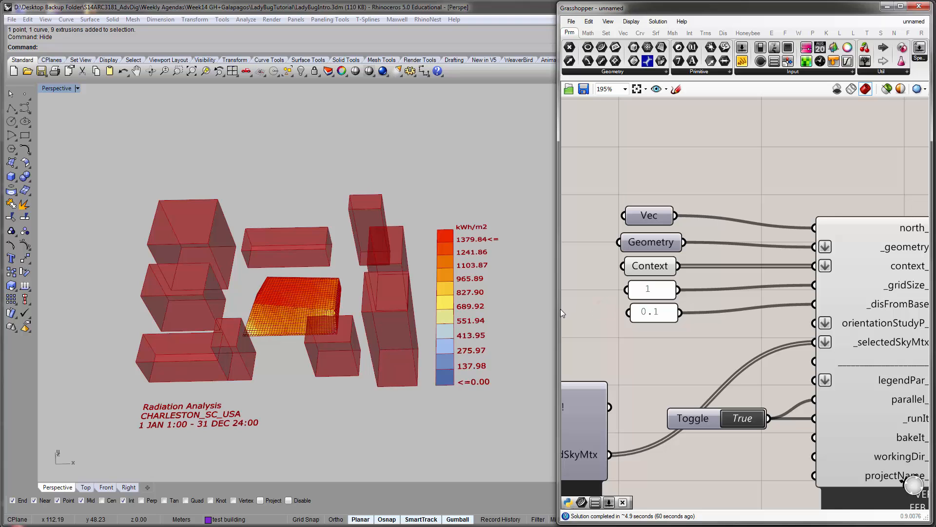
Add a Mesh parameter to the canvas beside the outputs of the radiation analysis component
left_click_drag(558, 310, 189, 307)
right_click_drag(514, 250, 634, 187)
scroll(634, 188, "down", 4)
right_click_drag(521, 251, 498, 322)
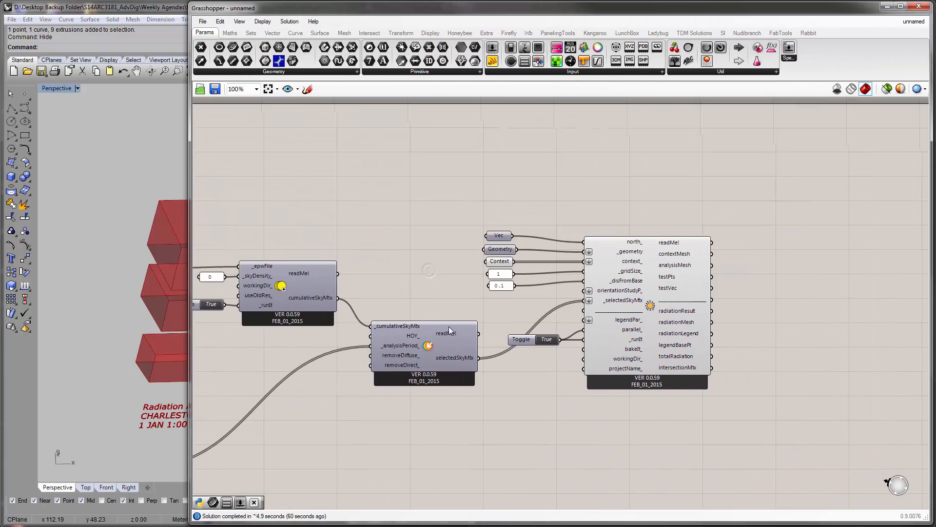
scroll(702, 269, "up", 4)
right_click_drag(702, 268, 632, 238)
left_click_drag(189, 281, 425, 281)
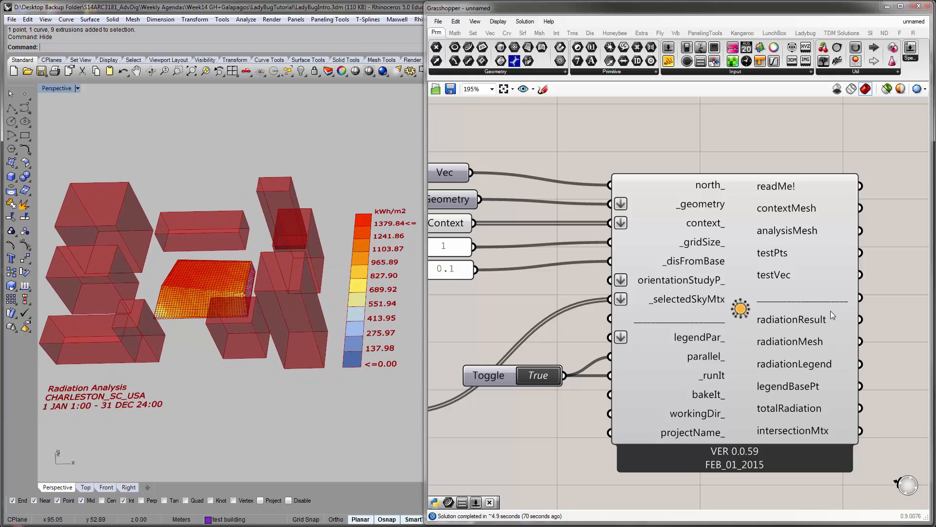
right_click_drag(833, 315, 694, 268)
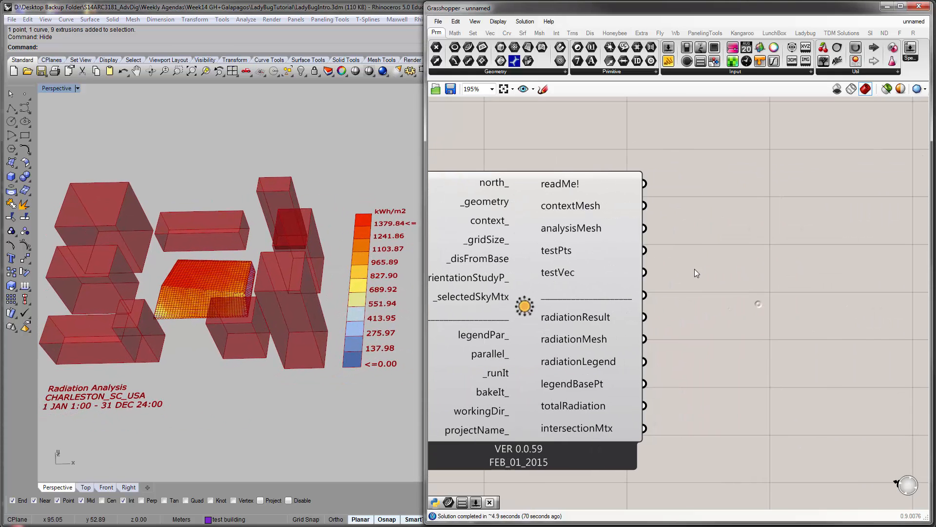
double_click(701, 238)
type("mesh")
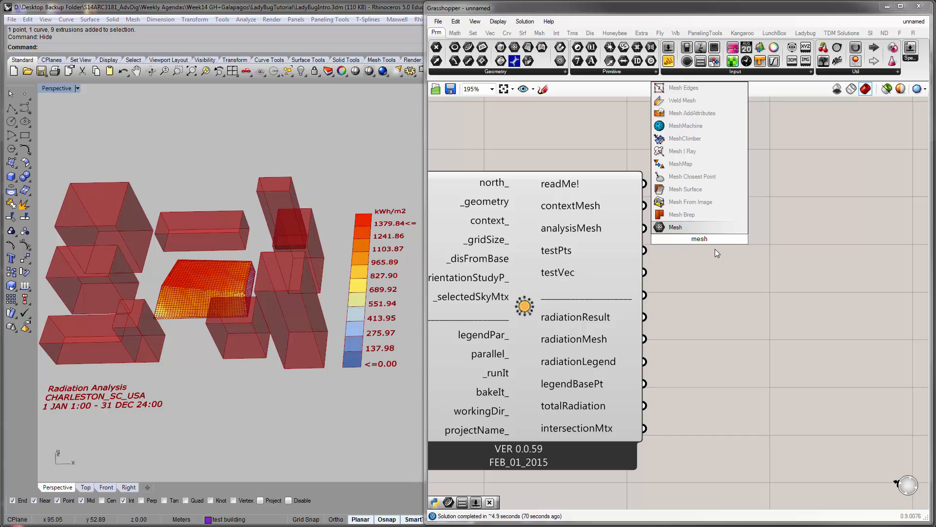
left_click(697, 228)
Turn off the preview of the radiation analysis component
left_click(544, 274)
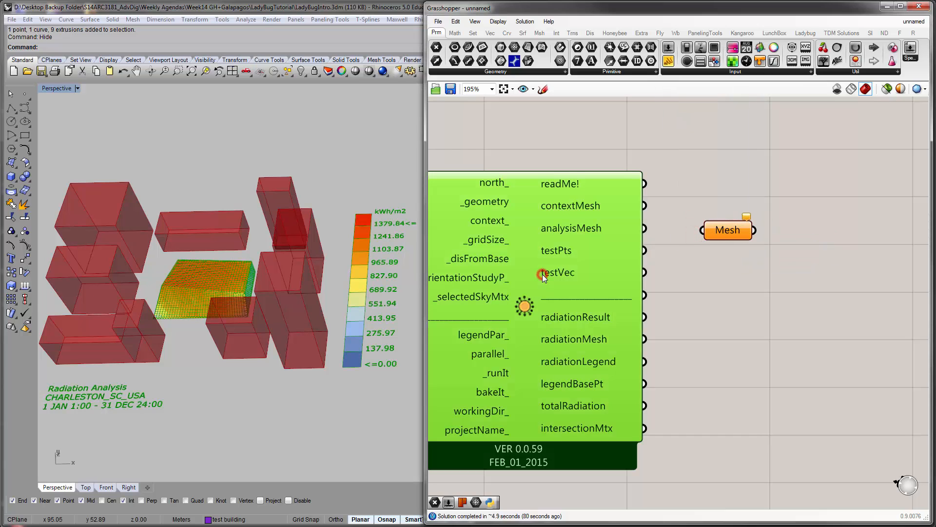
key("ctrl+q")
right_click_drag(458, 203, 647, 215)
scroll(648, 215, "down", 1)
scroll(648, 215, "down", 1)
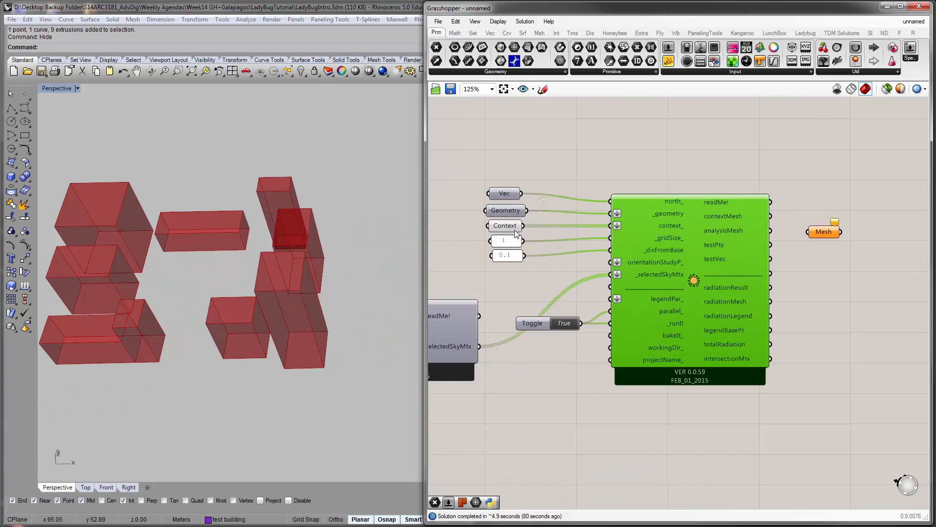
scroll(510, 214, "up", 1)
scroll(759, 279, "up", 3)
right_click_drag(871, 275, 766, 241)
left_click(760, 279)
scroll(747, 212, "down", 1)
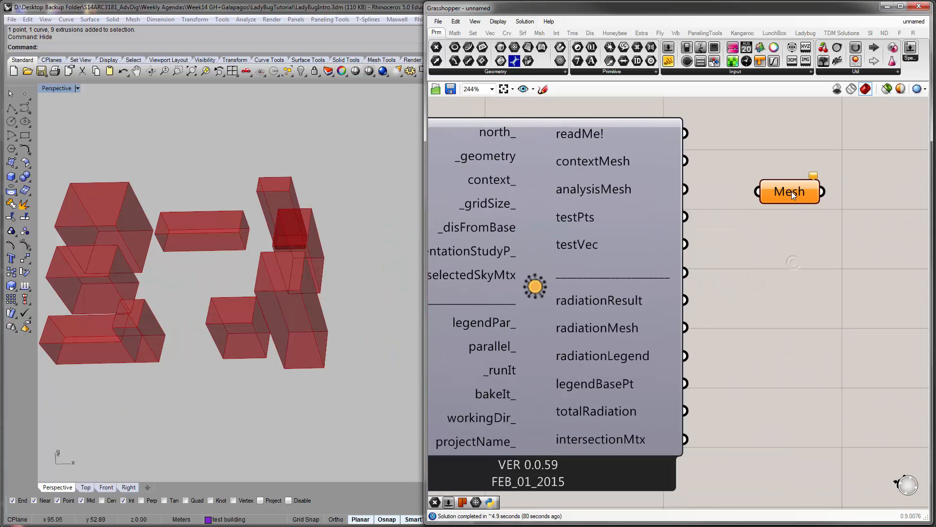
Connect the analysisMesh output to the Mesh parameter and move the parameter down beside the radiationMesh output
mouse_move(790, 192)
left_mouse_down()
mouse_move(782, 215)
mouse_move(793, 192)
left_mouse_up()
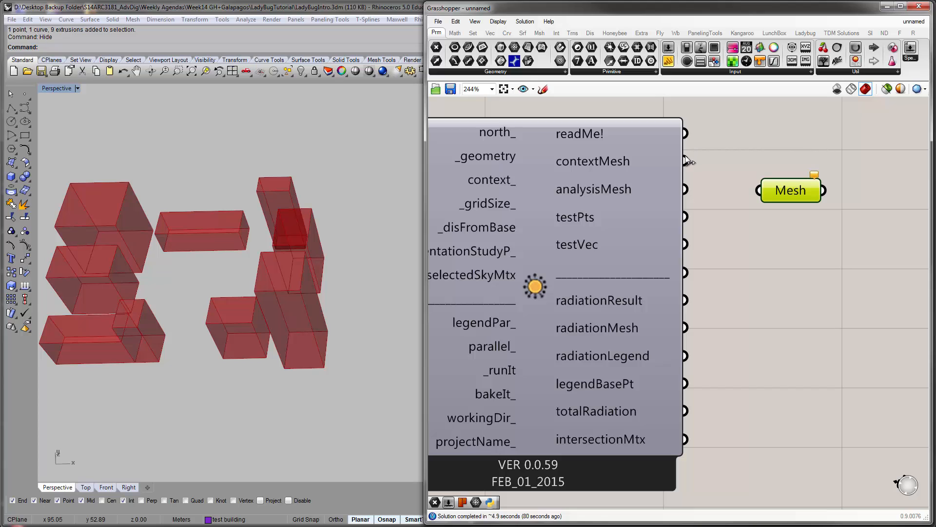
left_click_drag(686, 161, 759, 190)
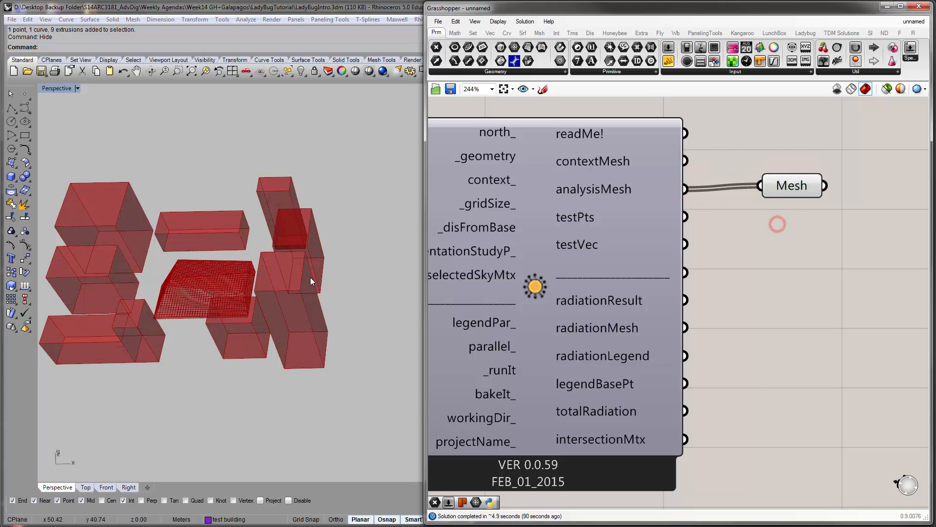
left_click_drag(784, 188, 790, 315)
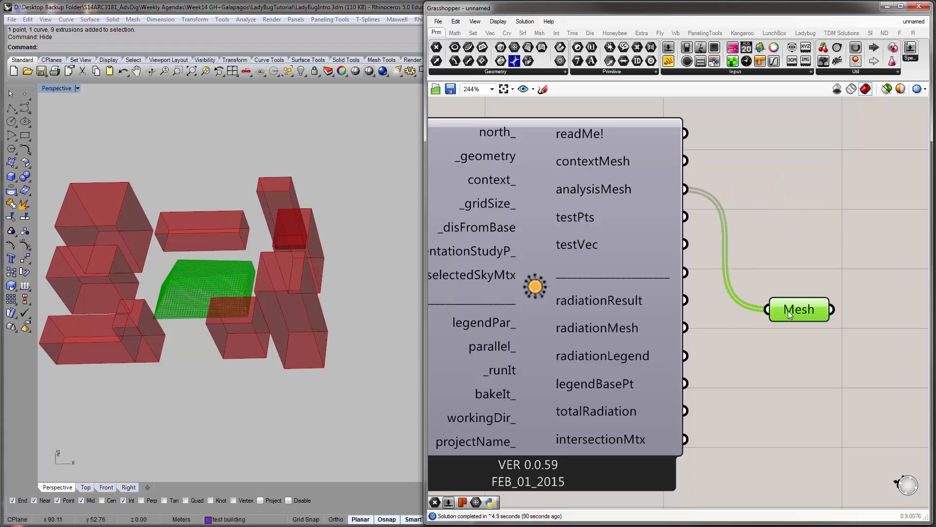
Connect the radiationMesh output to the Mesh parameter in place of the analysisMesh output
left_click_drag(685, 327, 764, 330)
left_click(774, 335)
right_click_drag(181, 305, 277, 292)
left_click(750, 356)
right_click_drag(750, 356, 801, 322)
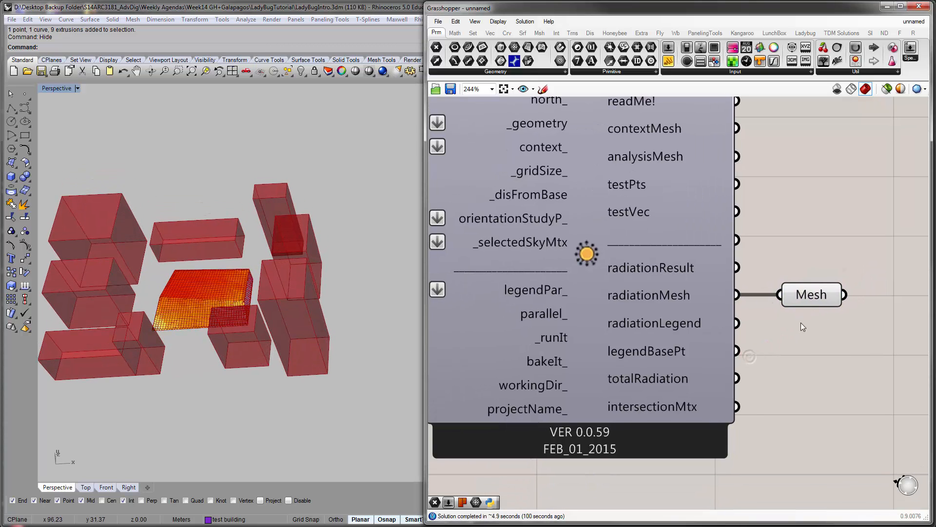
Read the descriptions of the radiationResult and radiationMesh outputs and examine the coloured radiation mesh up close in the Rhino viewport
mouse_move(683, 264)
right_click_drag(683, 264, 614, 288)
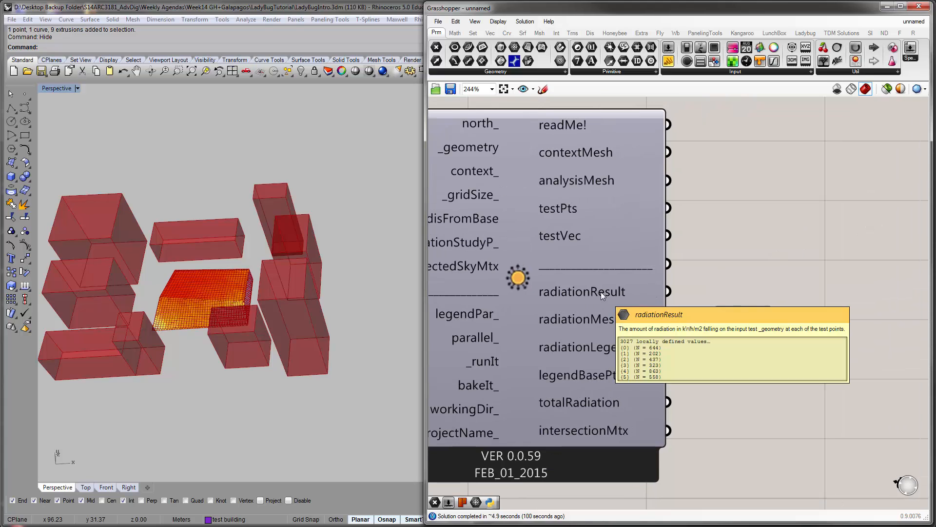
mouse_move(598, 319)
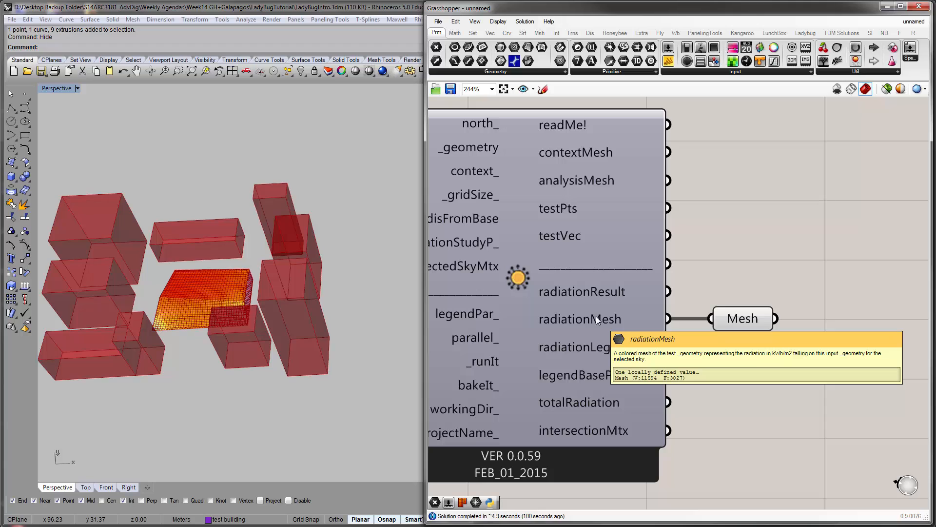
scroll(283, 302, "up", 7)
right_click_drag(185, 299, 283, 323, "shift")
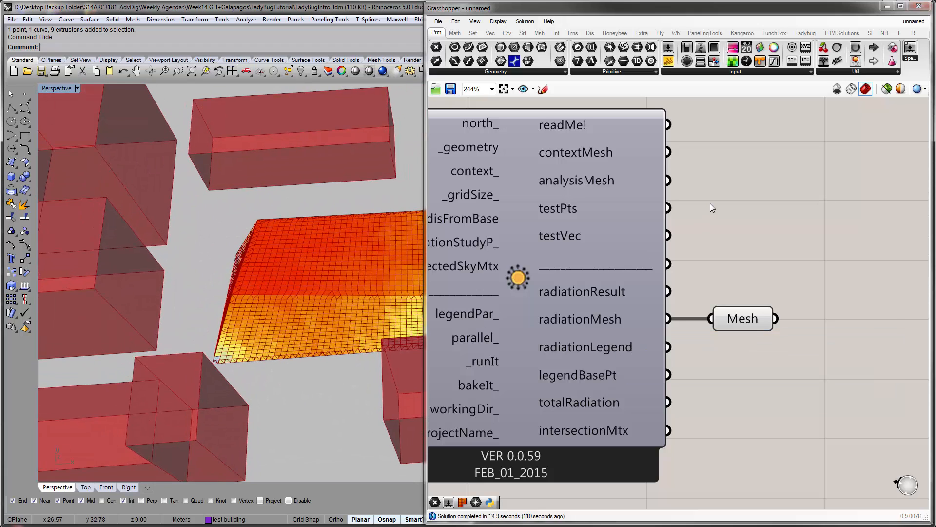
Switch to the browser, look over the Getting Started With Ladybug videos on the course page, and return to Grasshopper
left_click(146, 526)
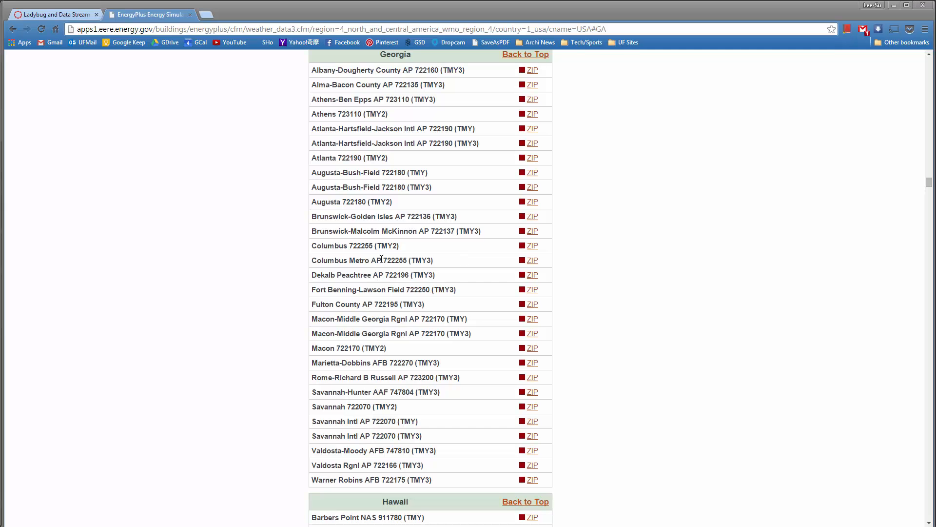
left_click(63, 14)
scroll(244, 220, "down", 4)
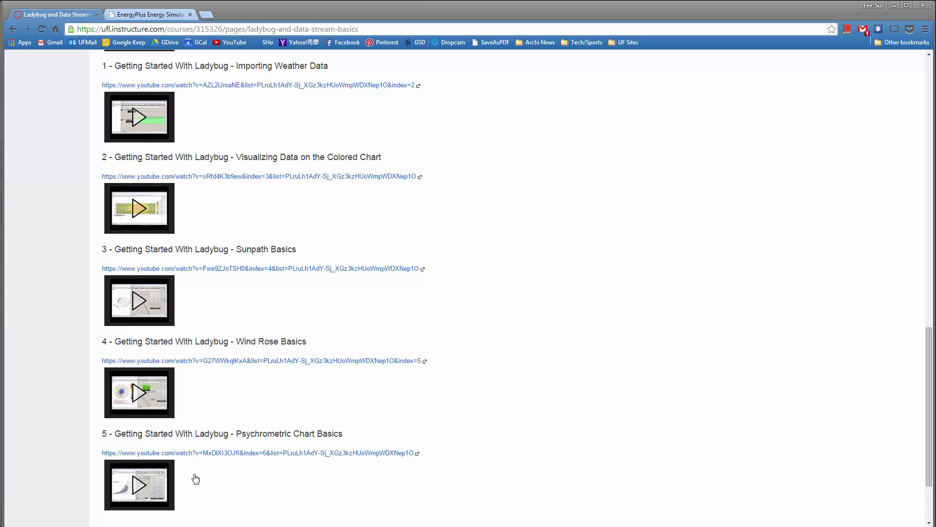
left_click(185, 526)
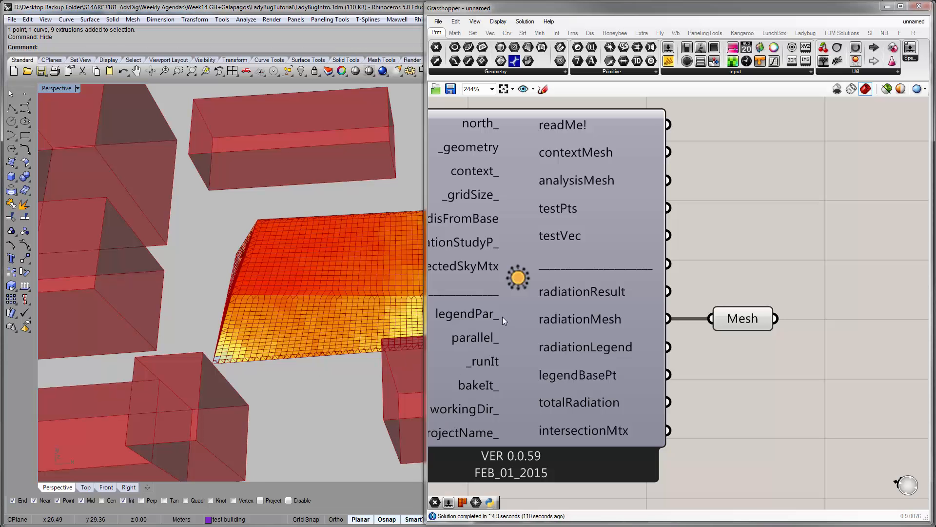
Read the description of the radiation analysis component's legendPar_ input and look over the whole Grasshopper definition
right_click_drag(504, 326, 683, 305)
scroll(544, 327, "down", 3)
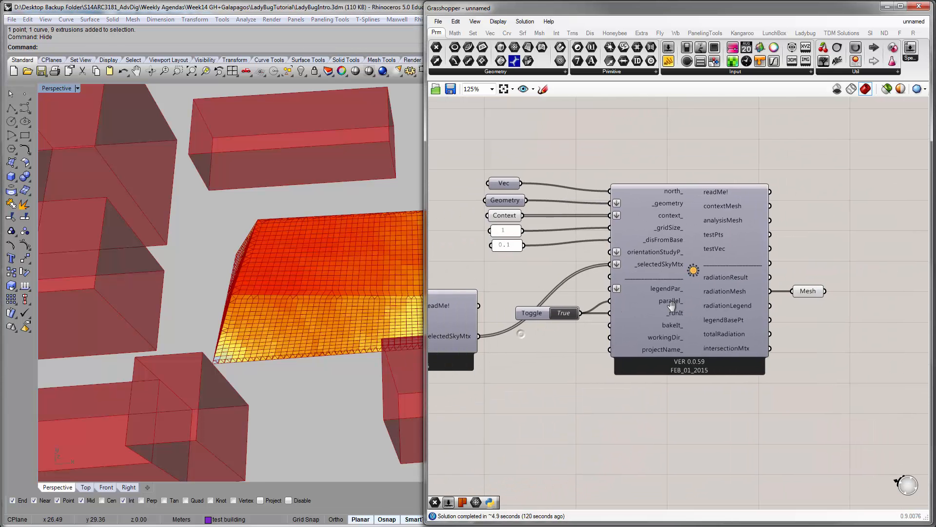
right_click_drag(267, 336, 274, 312)
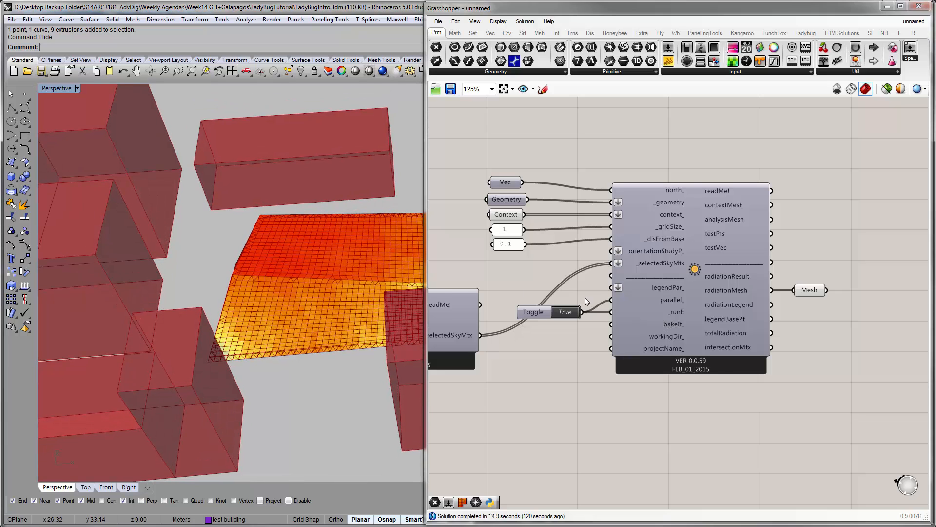
right_click_drag(641, 305, 616, 305)
scroll(616, 305, "up", 1)
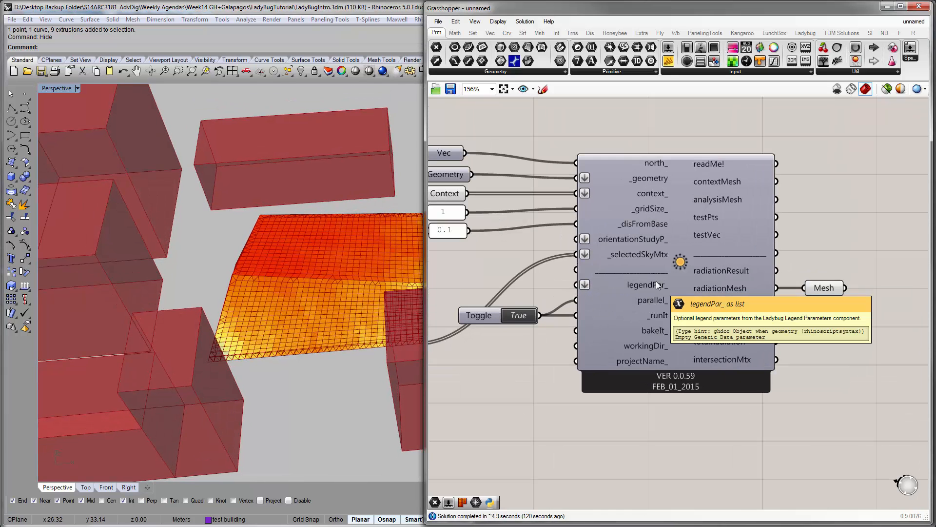
mouse_move(657, 282)
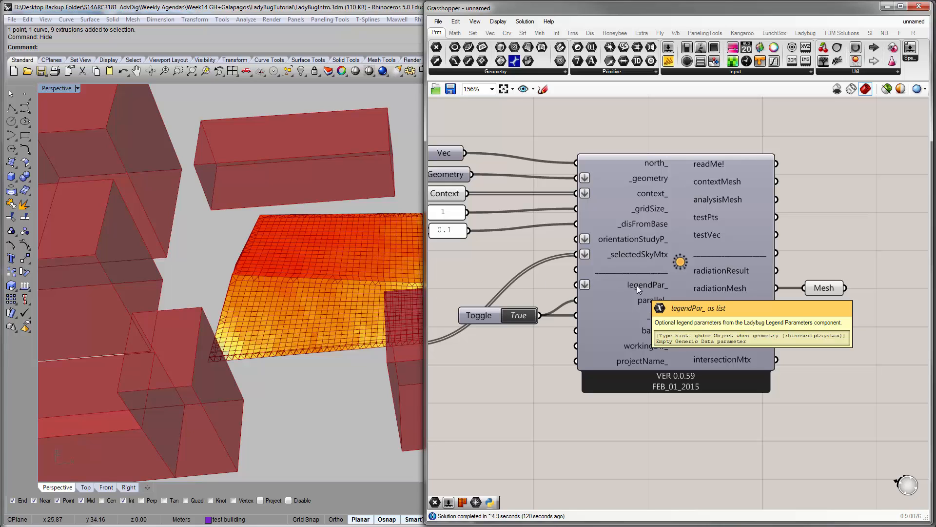
right_click_drag(719, 294, 764, 315)
scroll(718, 329, "down", 2)
right_click_drag(655, 326, 737, 304)
scroll(736, 305, "down", 2)
right_click_drag(673, 320, 762, 239)
scroll(780, 302, "down", 1)
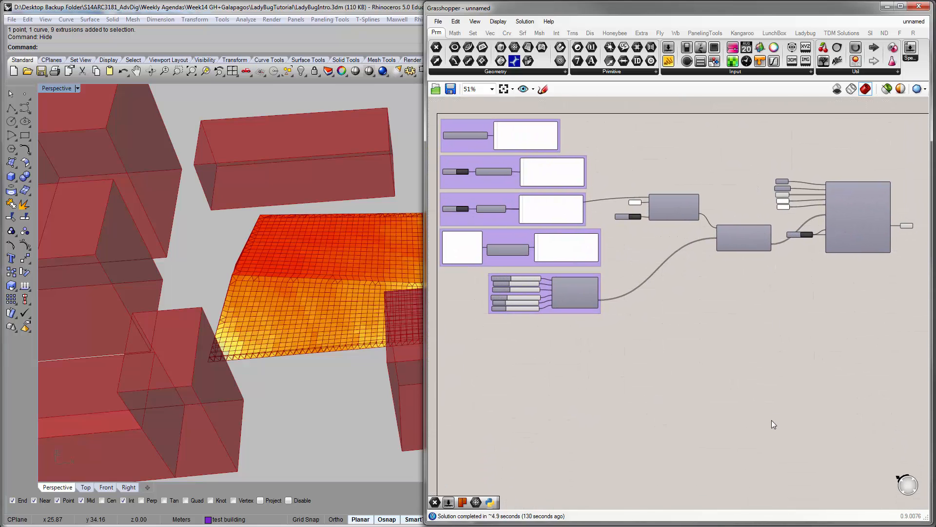